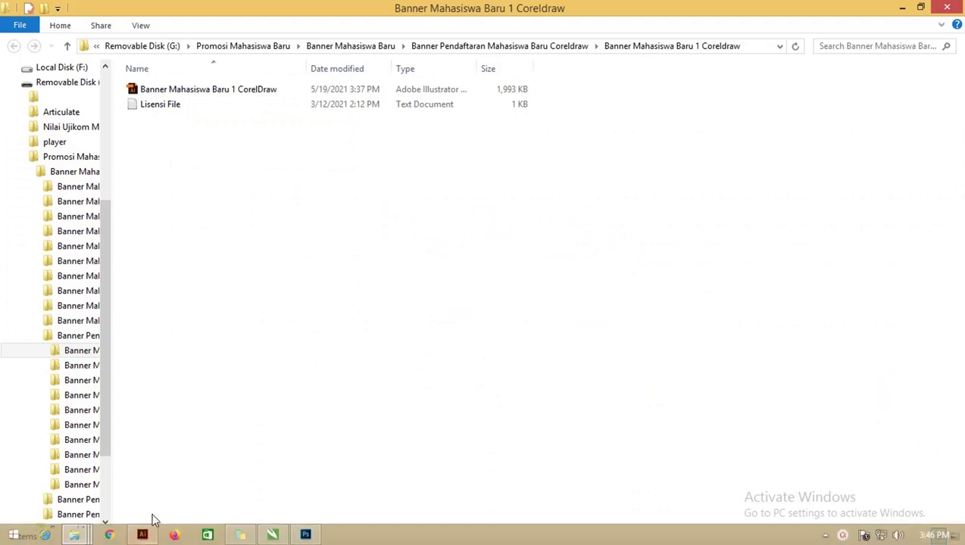
Look through the open Illustrator, Photoshop and CorelDraw banner folder windows.
left_click(17, 82)
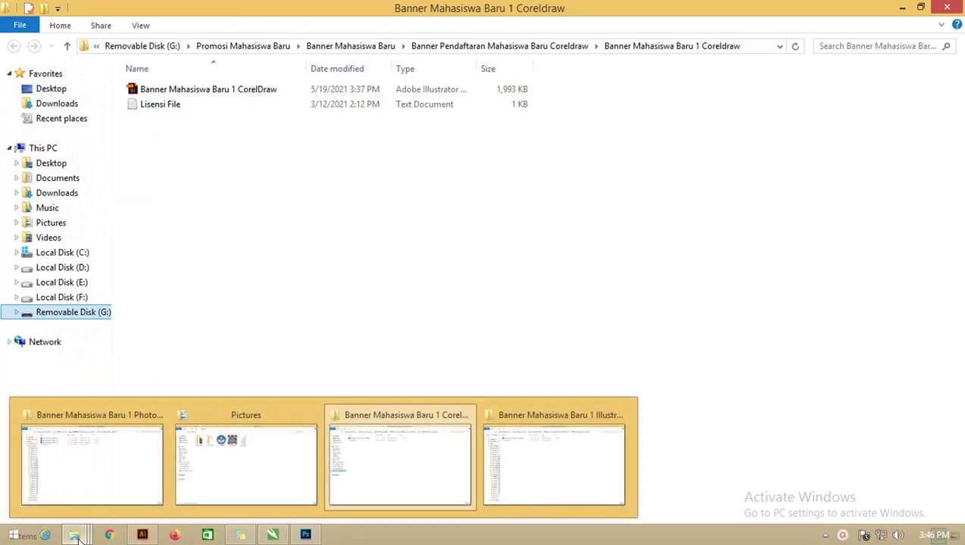
mouse_move(74, 536)
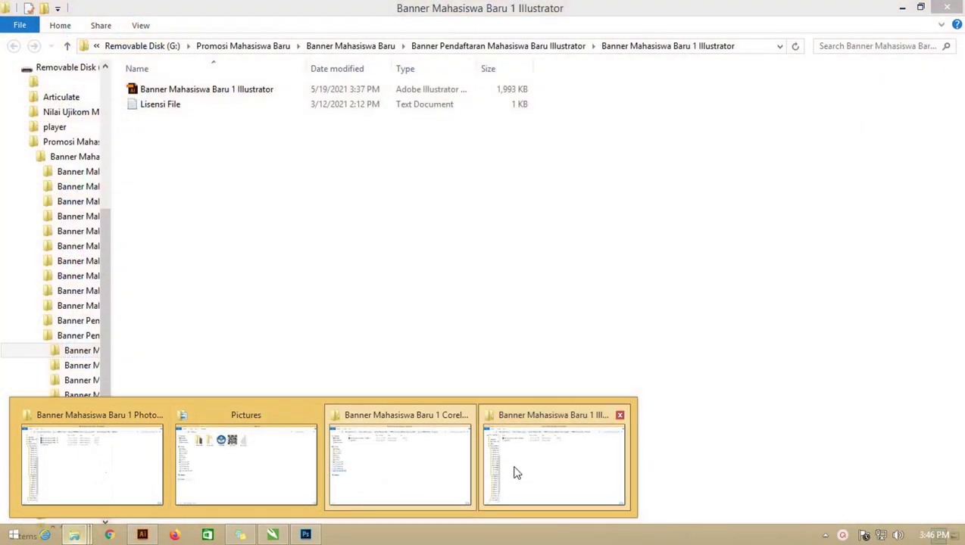
left_click(513, 470)
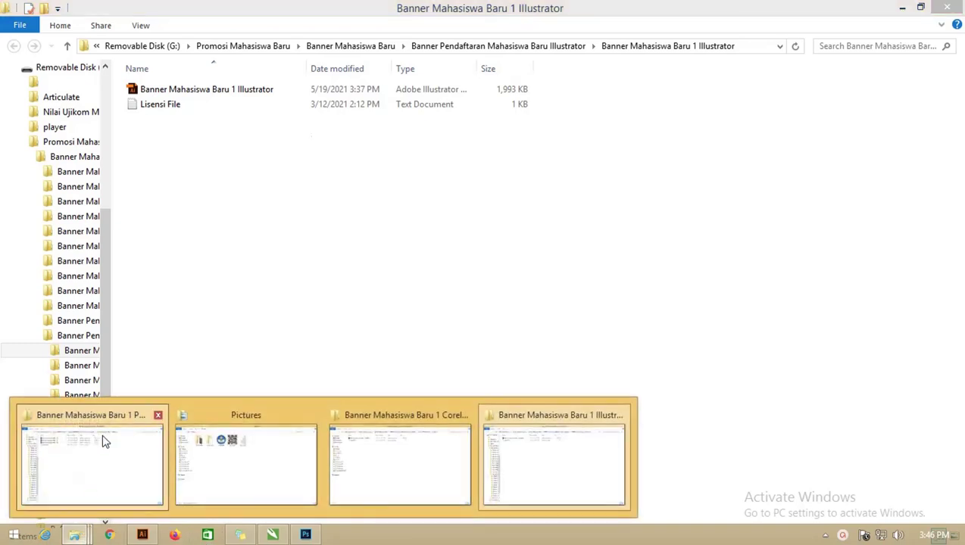
left_click(101, 439)
left_click(74, 535)
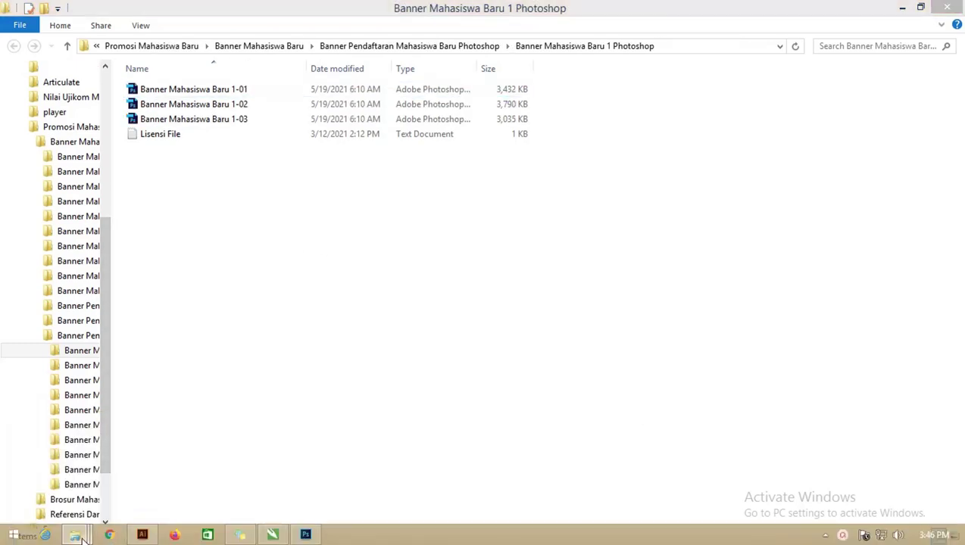
left_click(429, 455)
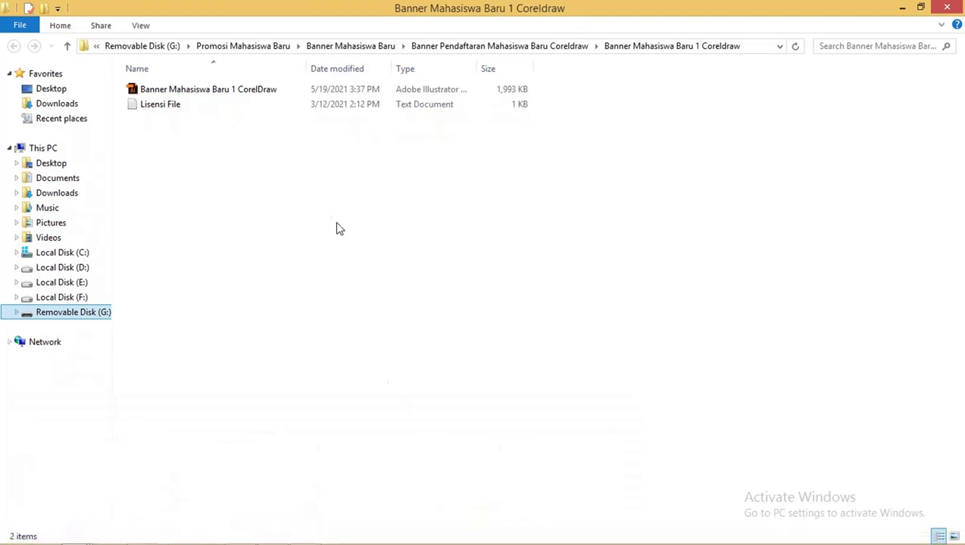
left_click(243, 91)
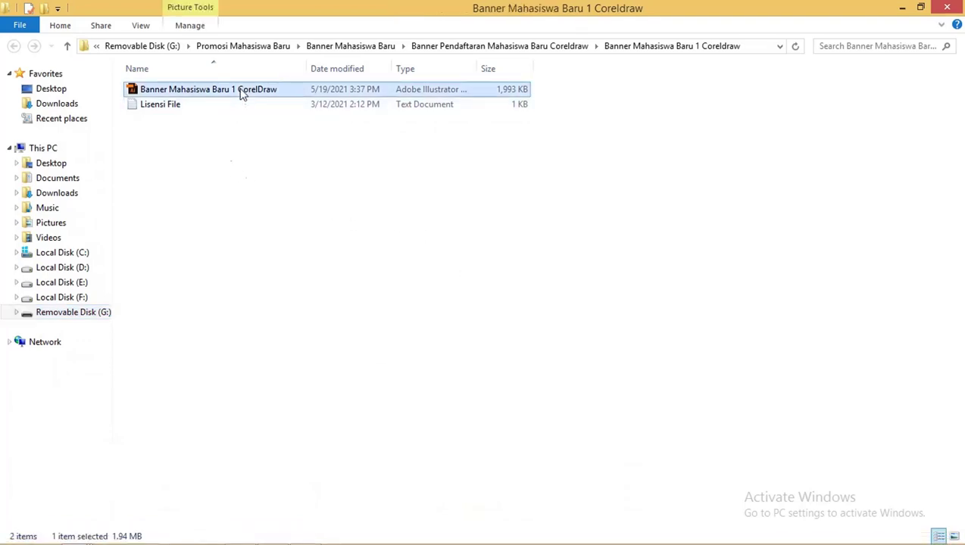
left_click(252, 171)
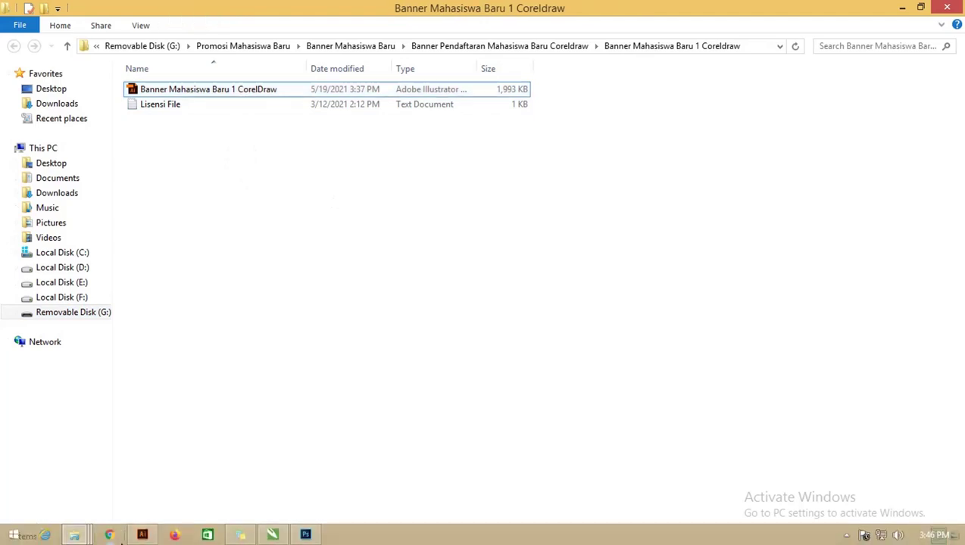
left_click(75, 538)
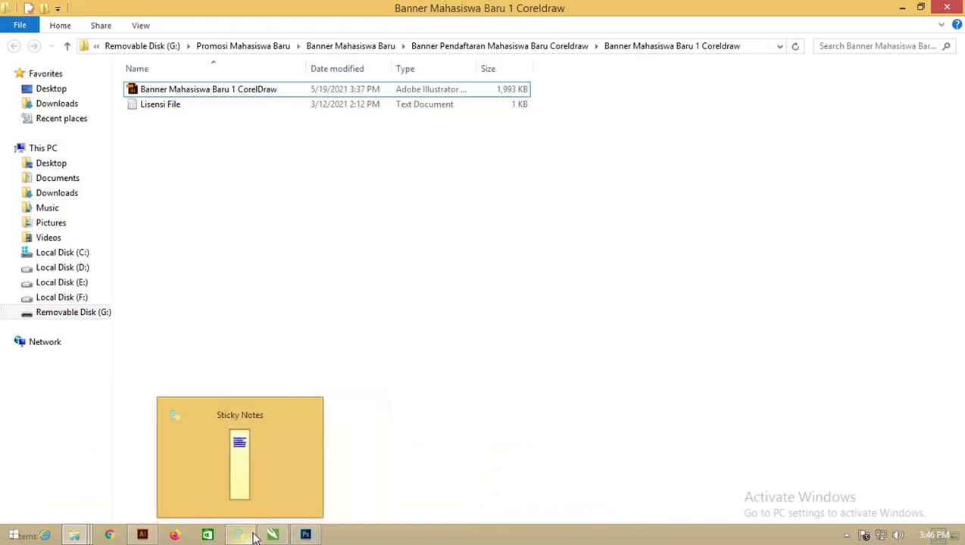
mouse_move(74, 535)
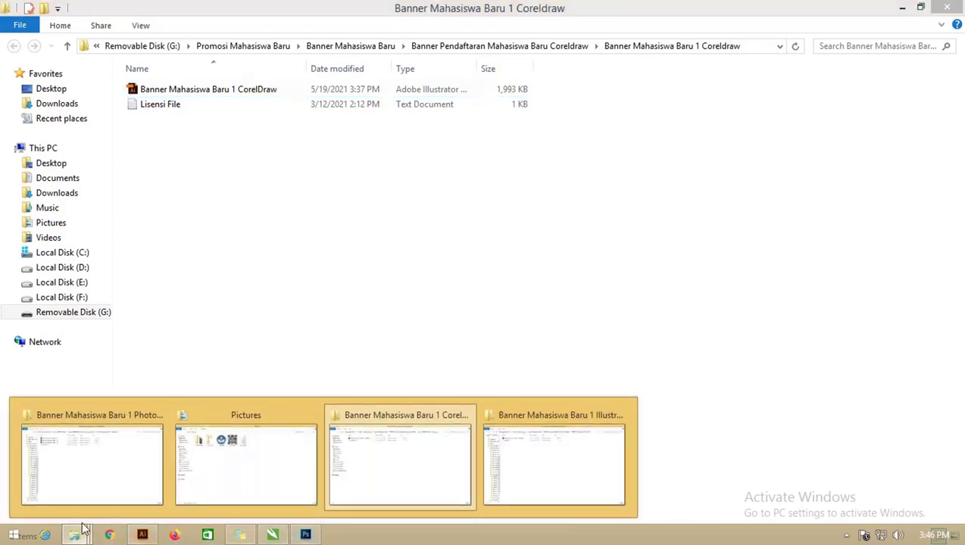
Open Banner Mahasiswa Baru 1-01, 1-02 and 1-03 together in Photoshop.
left_click(90, 460)
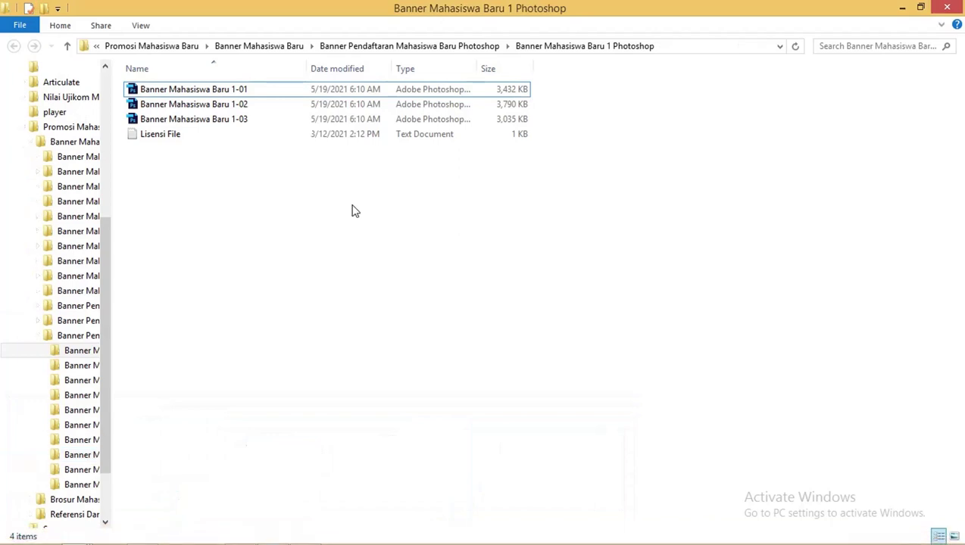
left_click(223, 89)
left_click(515, 104, "shift")
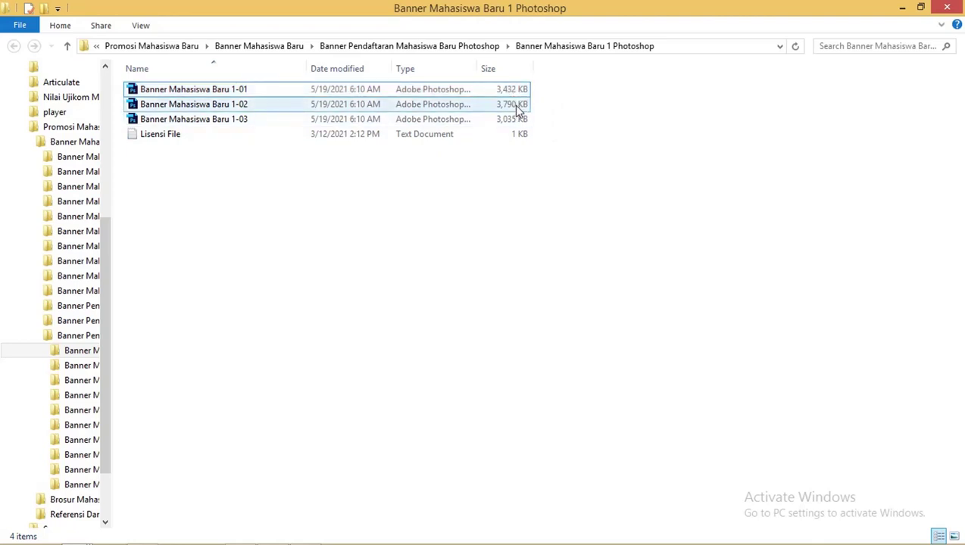
left_click(187, 91)
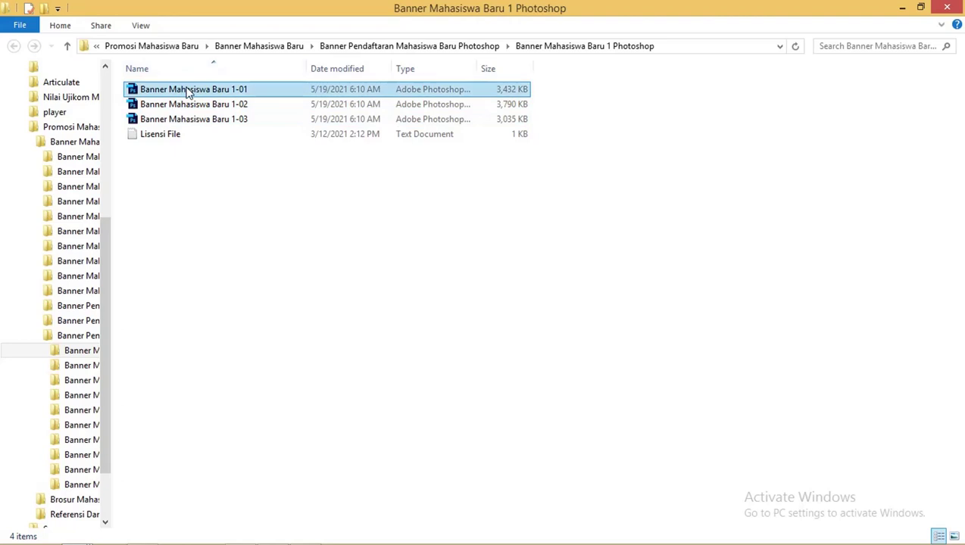
right_click(187, 91)
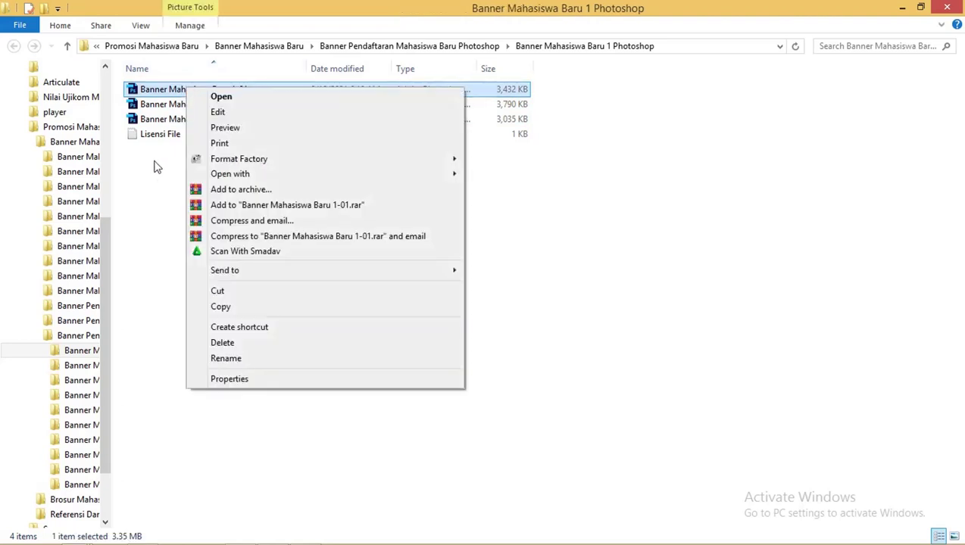
left_click(171, 122, "shift")
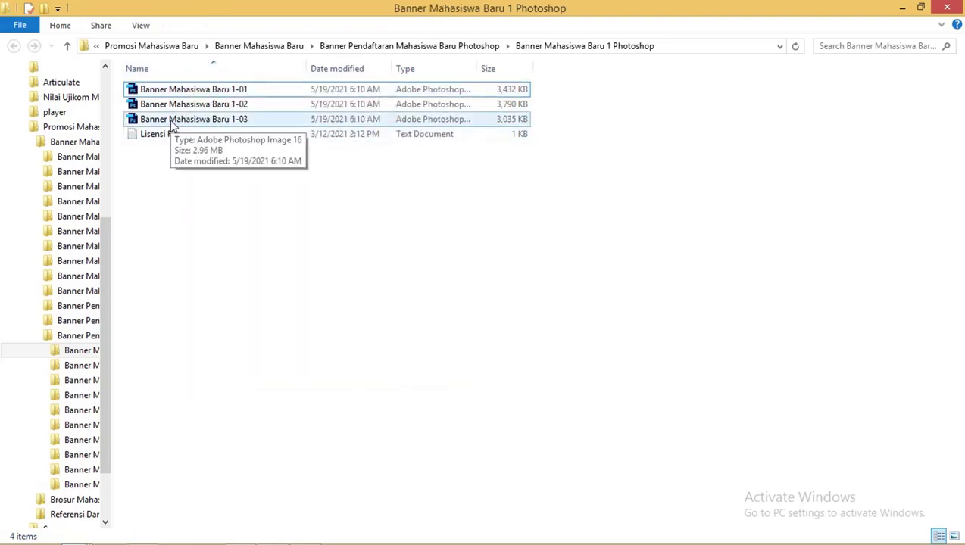
left_click(185, 121)
left_click(191, 95, "shift")
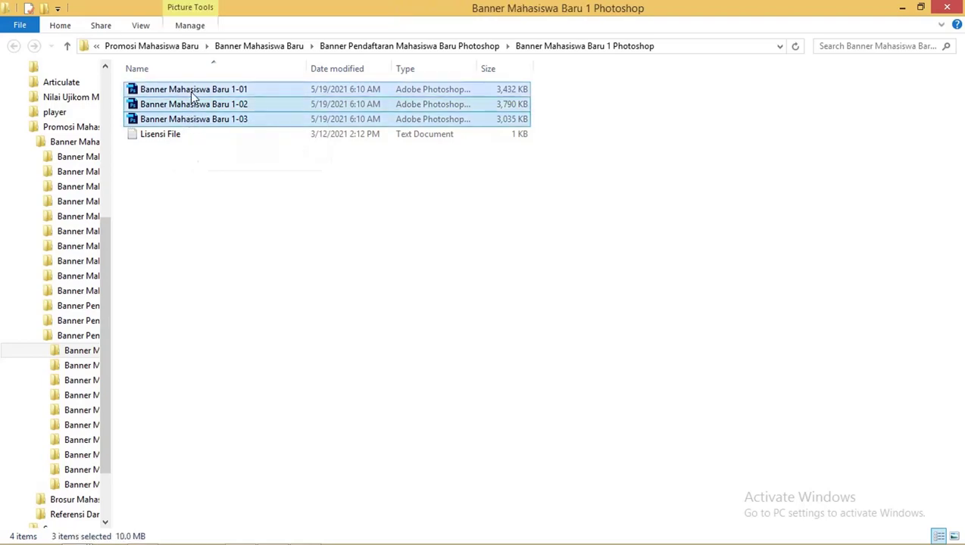
right_click(193, 93)
left_click(201, 103)
Cycle through the CorelDraw and Illustrator folders, then return to Photoshop's 1-01 banner.
key("alt+Tab")
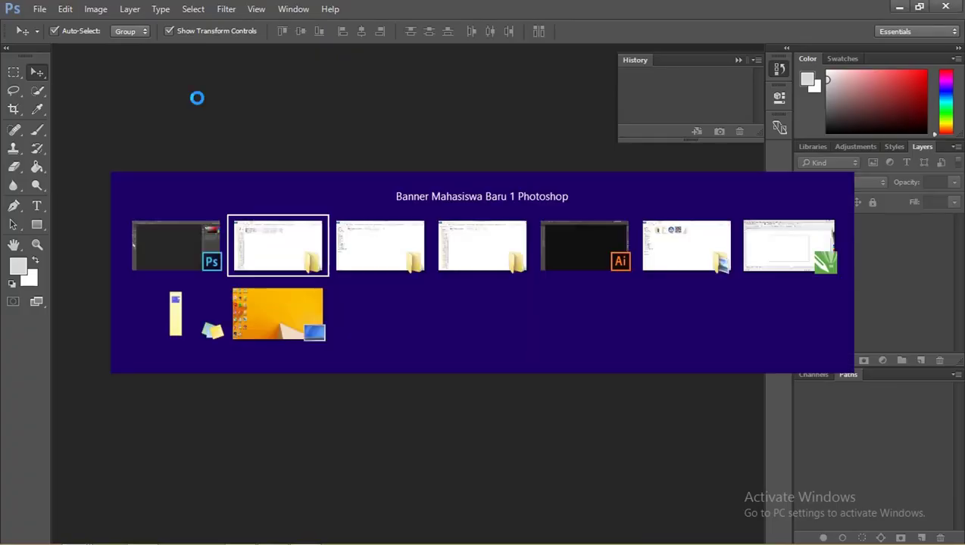
key("alt+Tab")
key("alt+Tab")
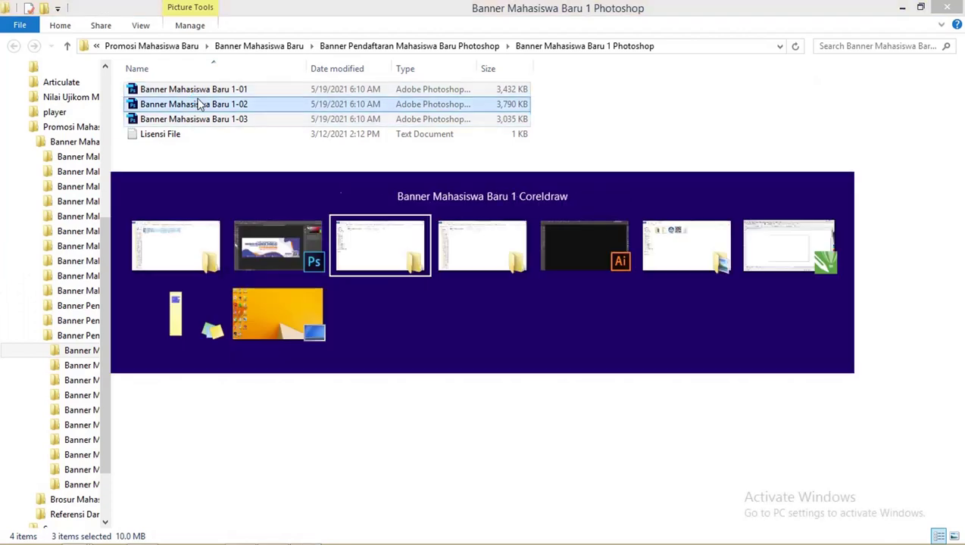
left_click(201, 95)
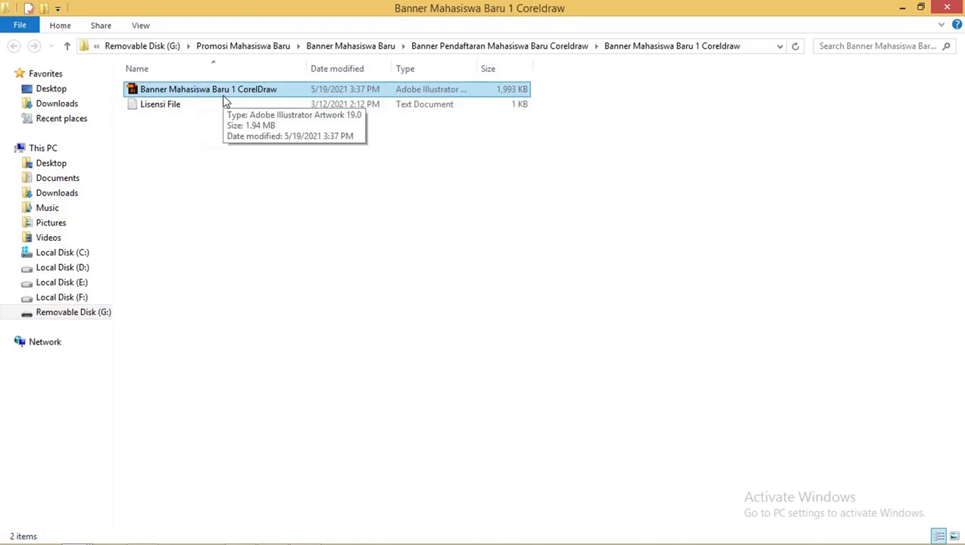
key("alt+Tab")
key("alt+Tab")
key("alt+Tab")
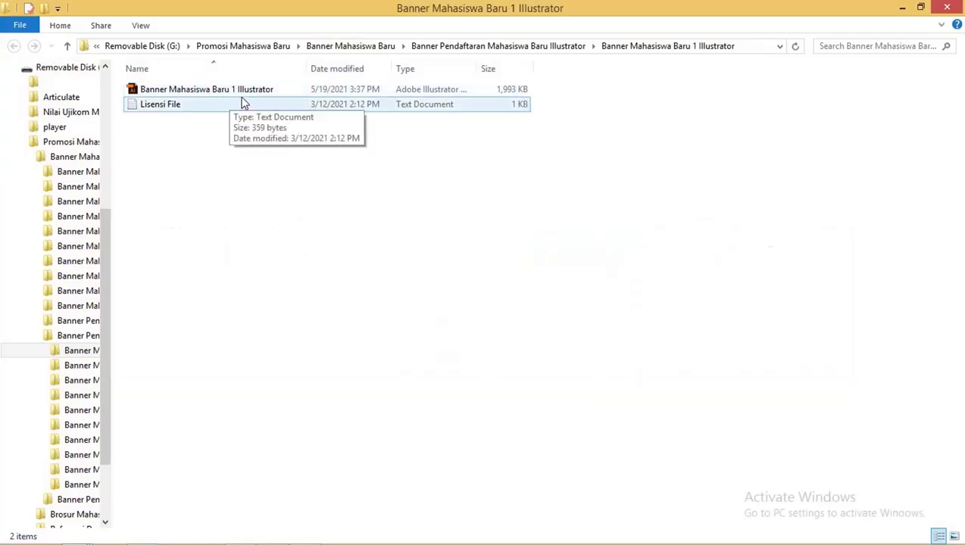
key("alt+Tab")
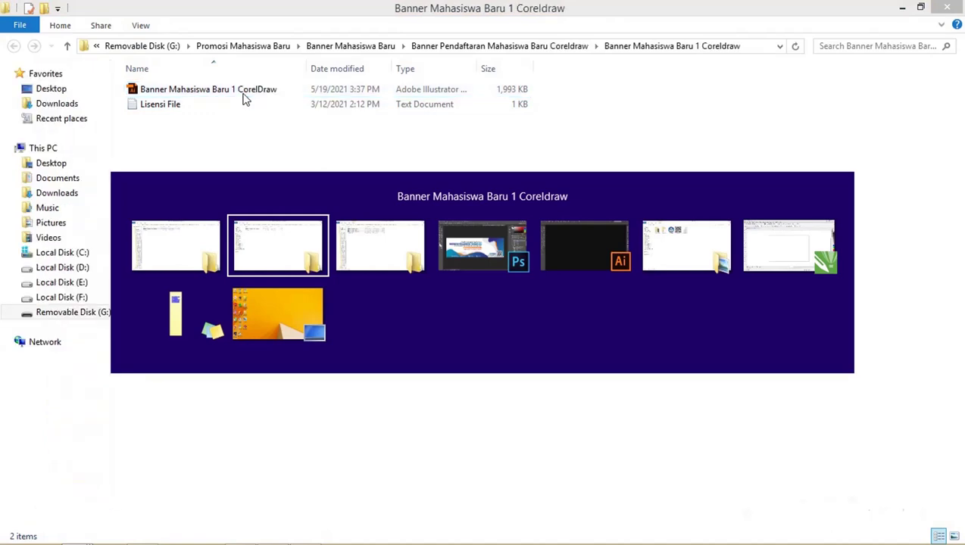
key("alt+Tab")
key("alt+Tab")
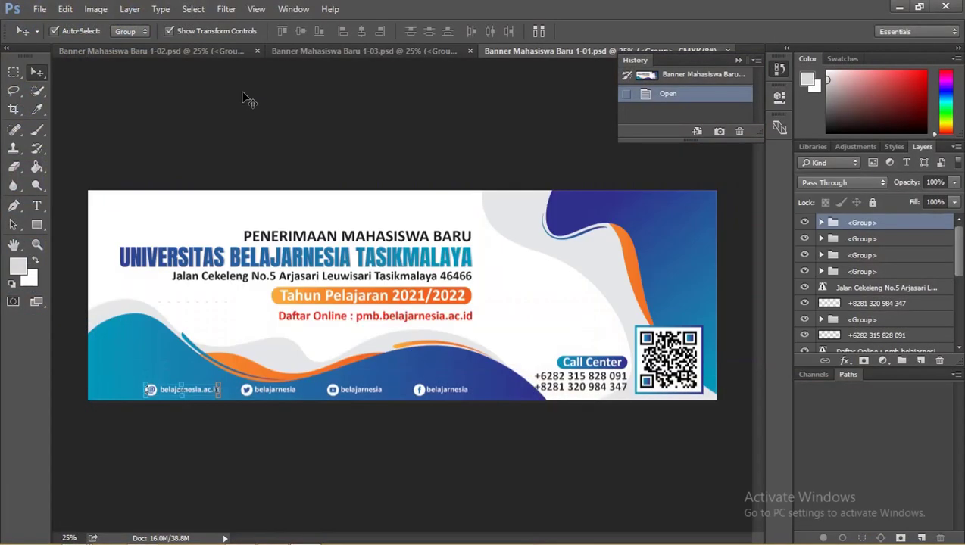
Hide History and compare the green 1-02, purple 1-03 and blue 1-01 banners.
left_click(738, 60)
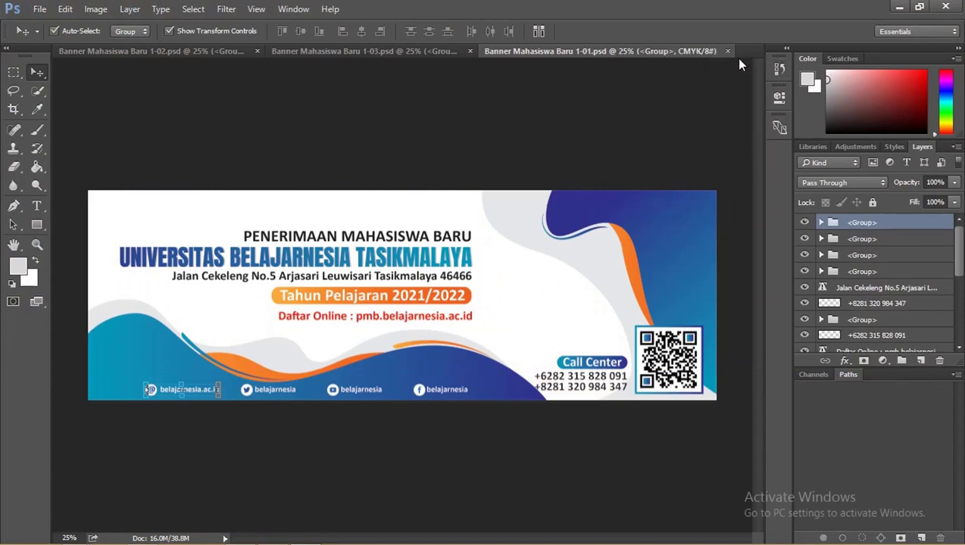
left_click(184, 49)
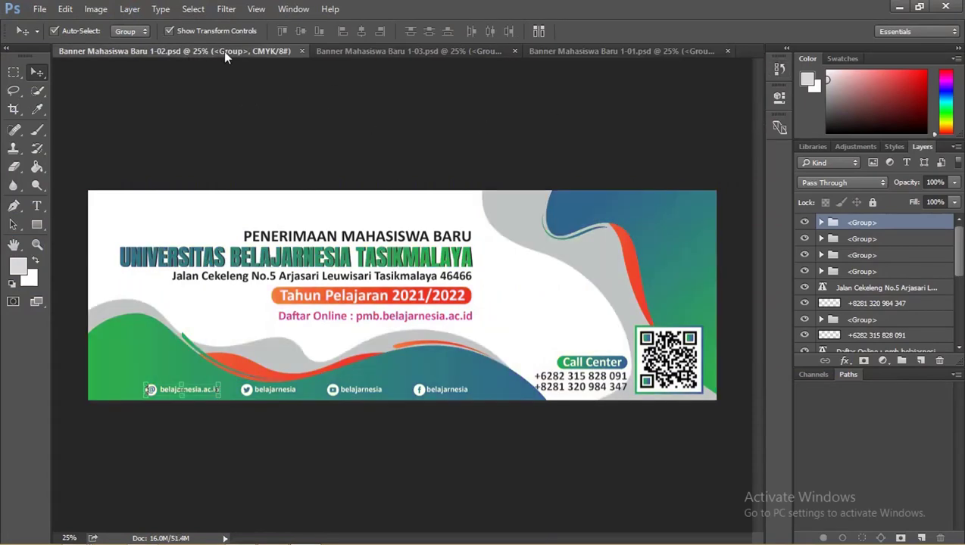
left_click(347, 46)
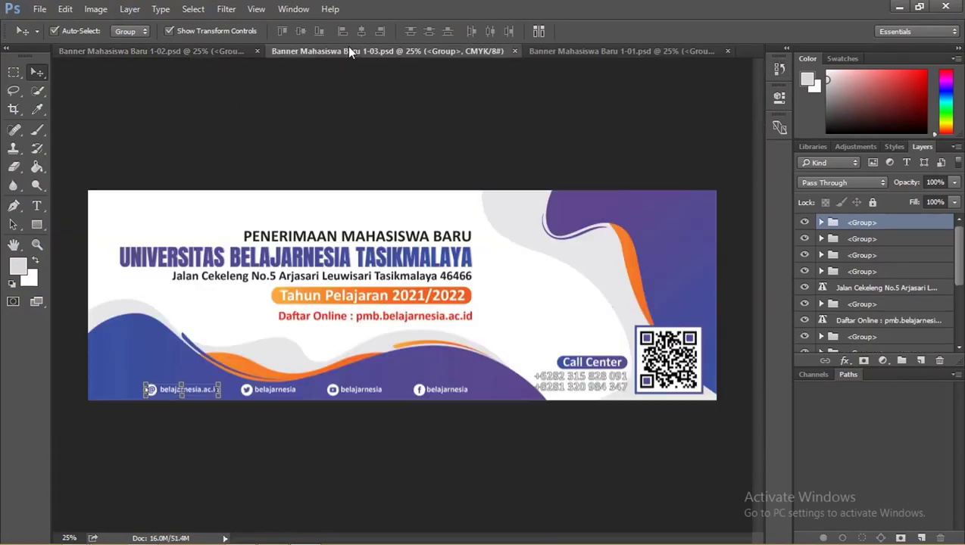
left_click(576, 51)
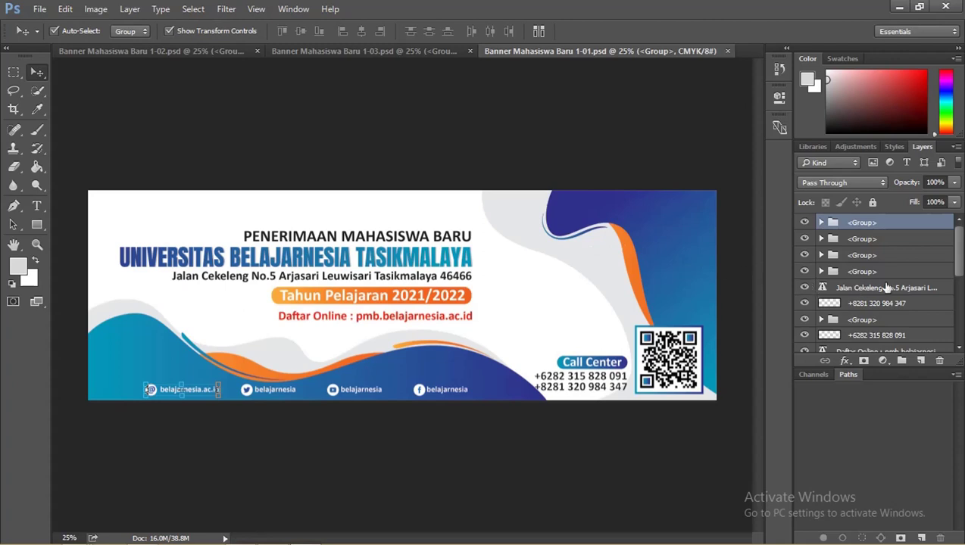
Collapse the Layers panel into the icon dock.
mouse_move(959, 267)
left_mouse_down()
mouse_move(959, 294)
mouse_move(962, 239)
left_mouse_up()
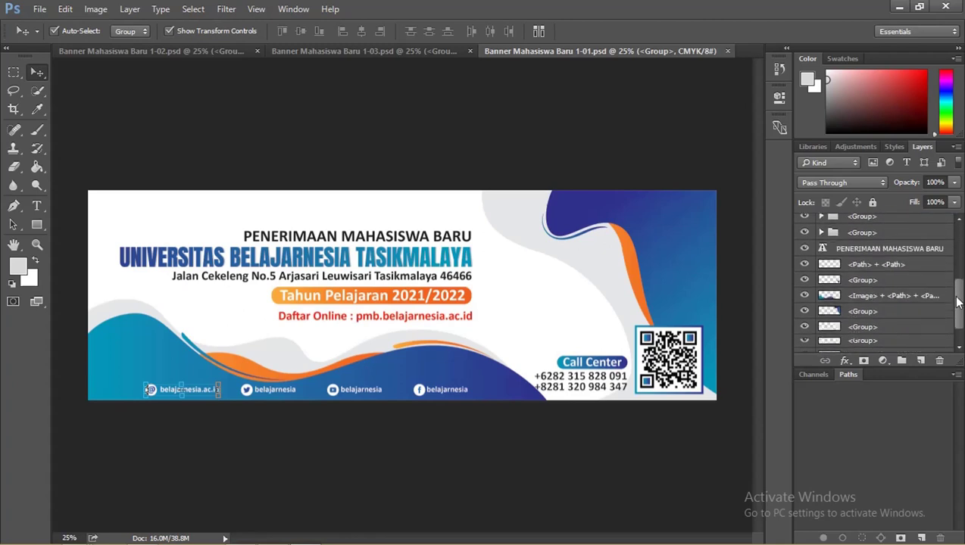
mouse_move(959, 239)
left_mouse_down()
mouse_move(957, 320)
mouse_move(954, 238)
left_mouse_up()
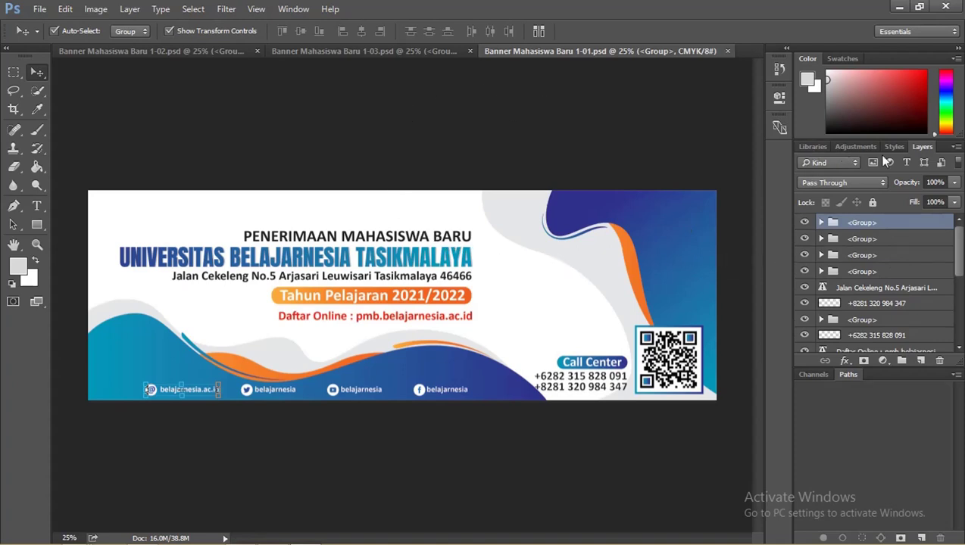
left_click_drag(928, 154, 771, 144)
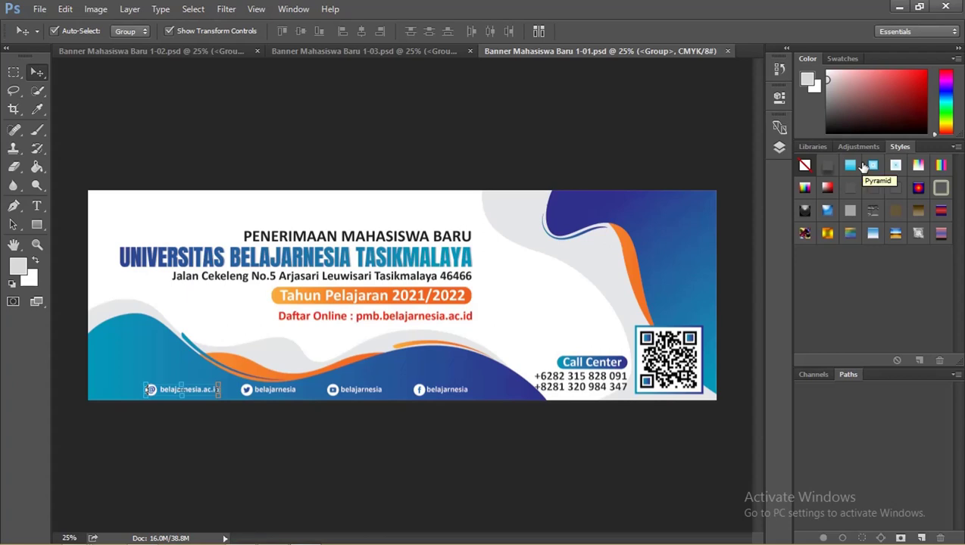
Float the Layers panel, collapse the dock, and move Layers off the Call Center text.
left_click(780, 147)
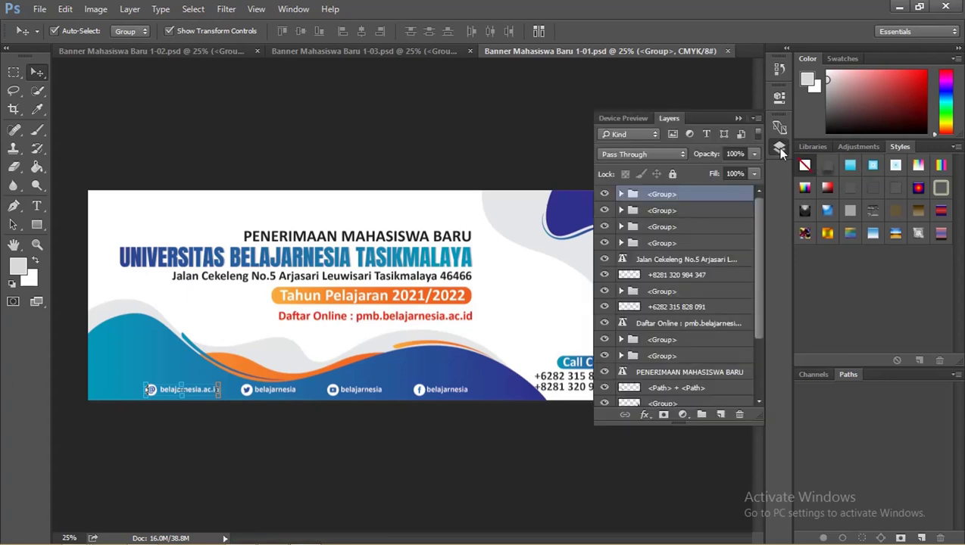
left_click_drag(669, 117, 550, 116)
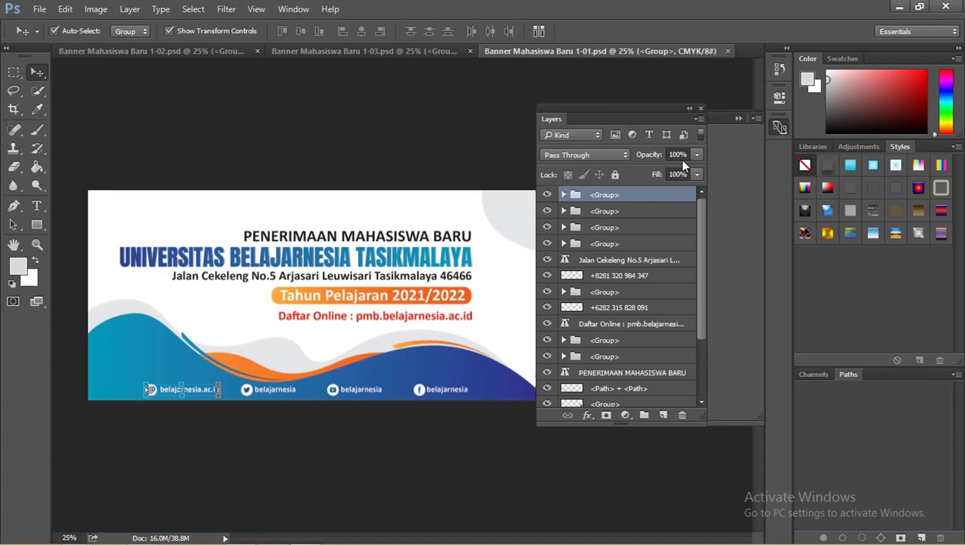
mouse_move(640, 121)
left_mouse_down()
mouse_move(655, 116)
mouse_move(672, 134)
mouse_move(640, 132)
left_mouse_up()
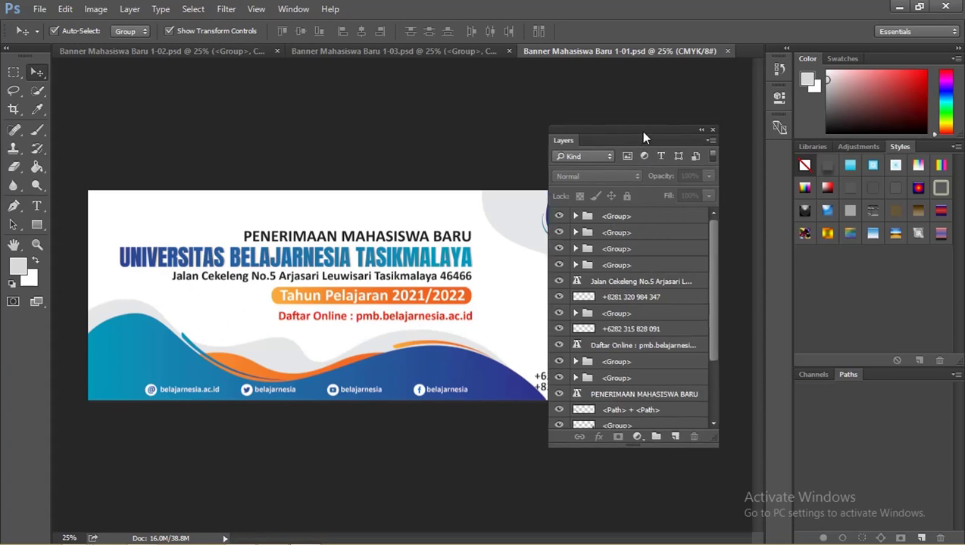
left_click(956, 50)
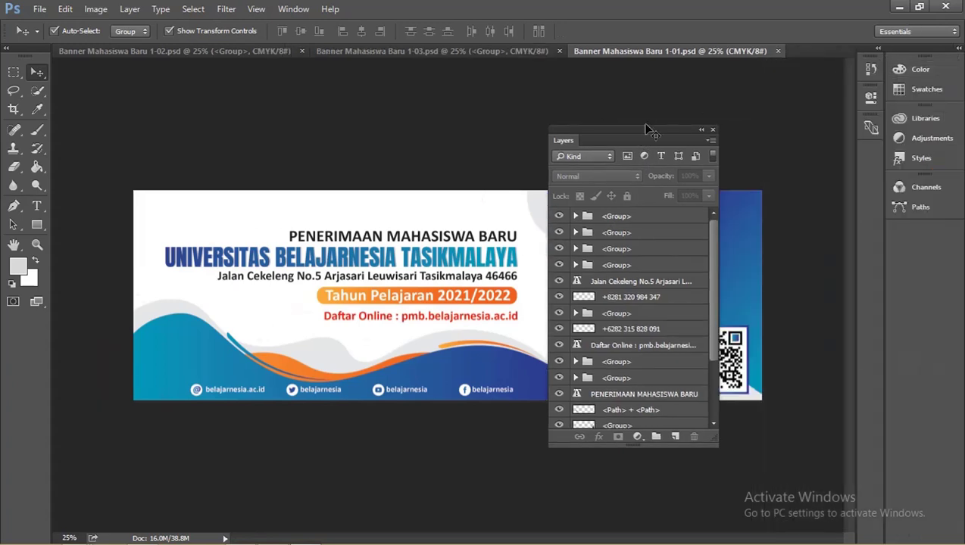
left_click_drag(647, 129, 790, 132)
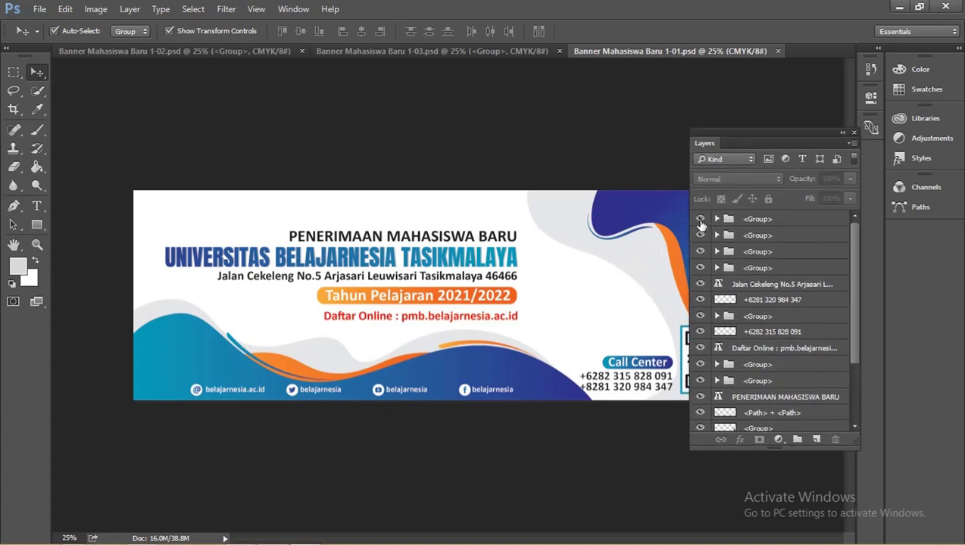
left_click(700, 220)
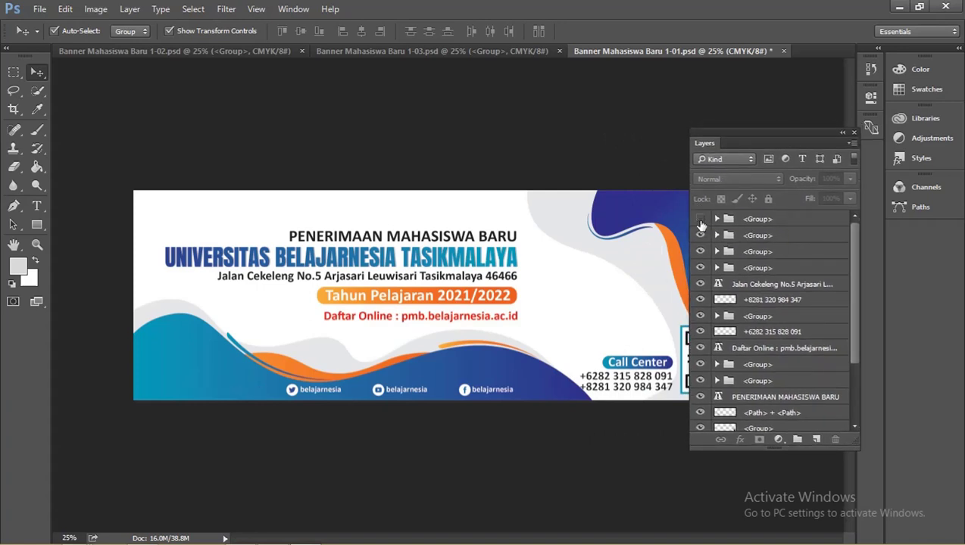
left_click(700, 221)
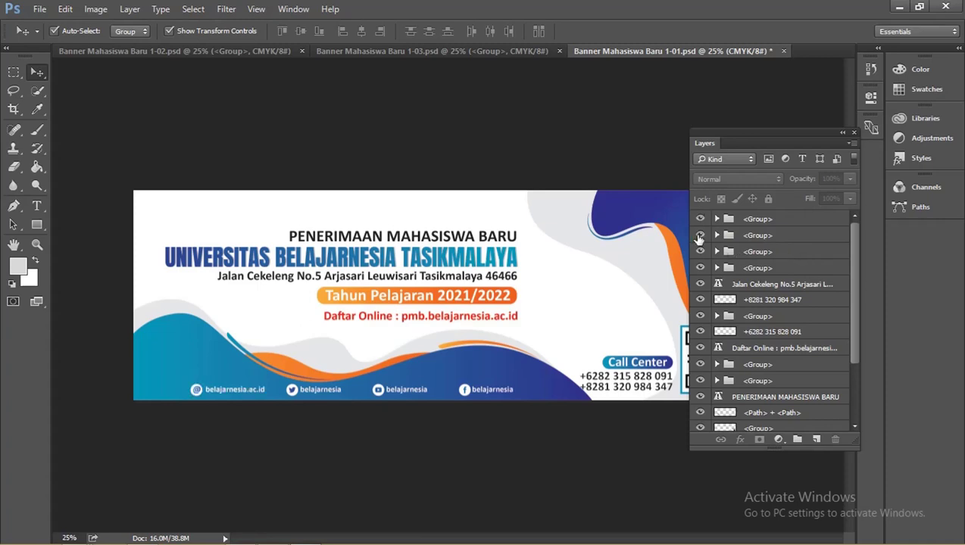
left_click(700, 234)
left_click(700, 251)
left_click(700, 251)
left_click(700, 268)
left_click(700, 268)
left_click_drag(854, 277, 853, 353)
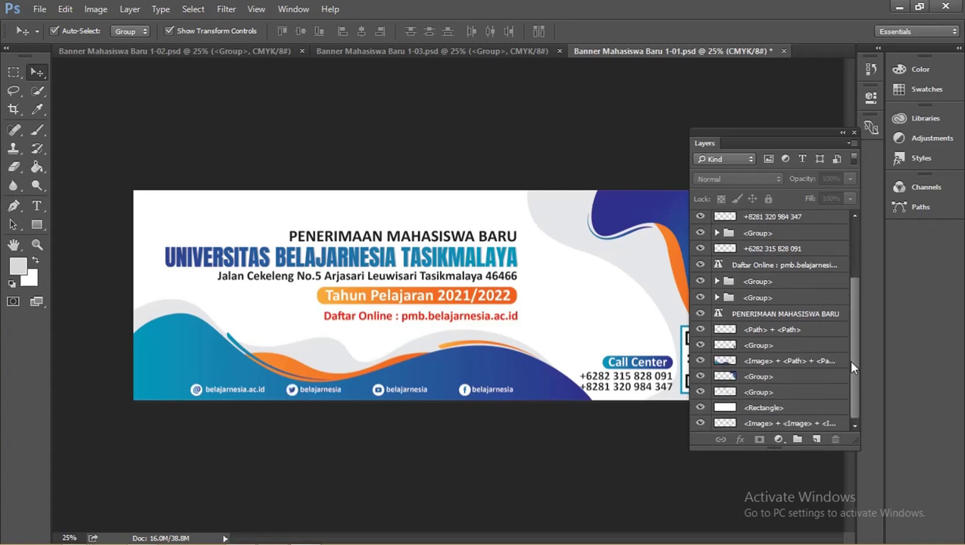
left_click(699, 281)
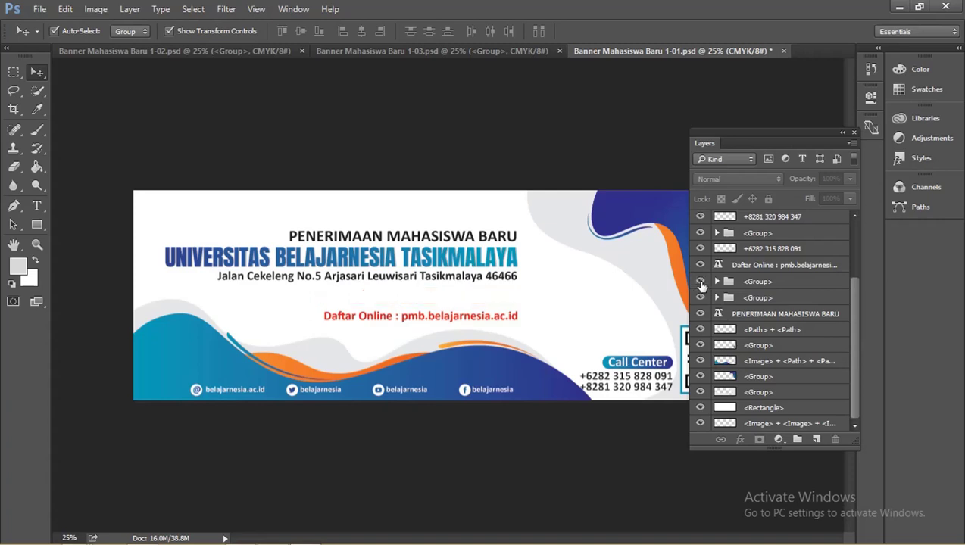
left_click(700, 281)
left_click(700, 298)
left_click(699, 297)
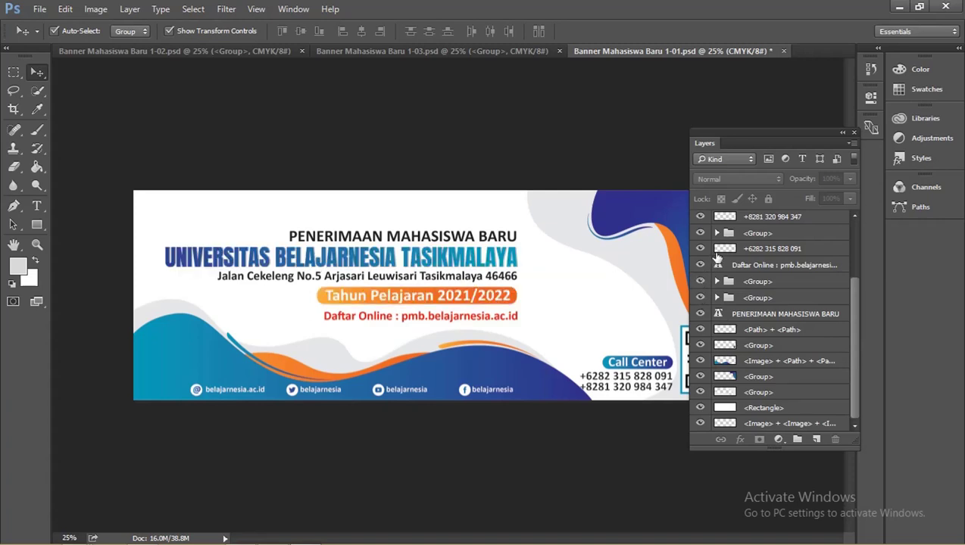
left_click_drag(848, 305, 846, 271)
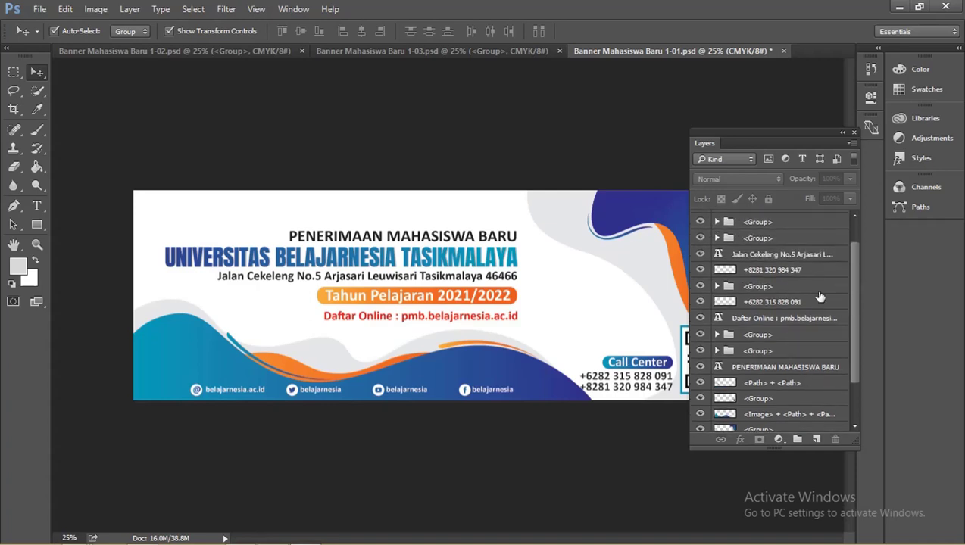
Start editing the Daftar Online text line, accepting the layout-change warning.
double_click(718, 318)
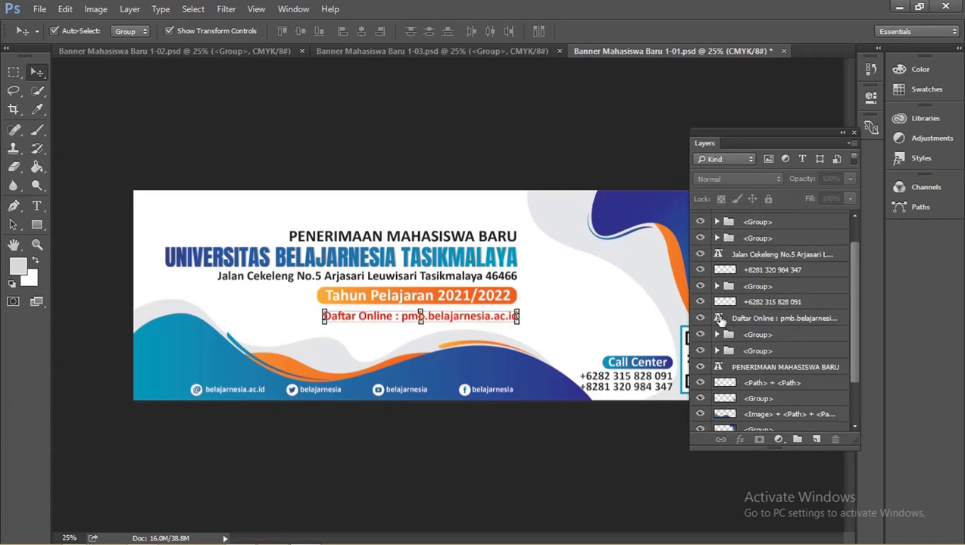
left_click_drag(559, 164, 394, 156)
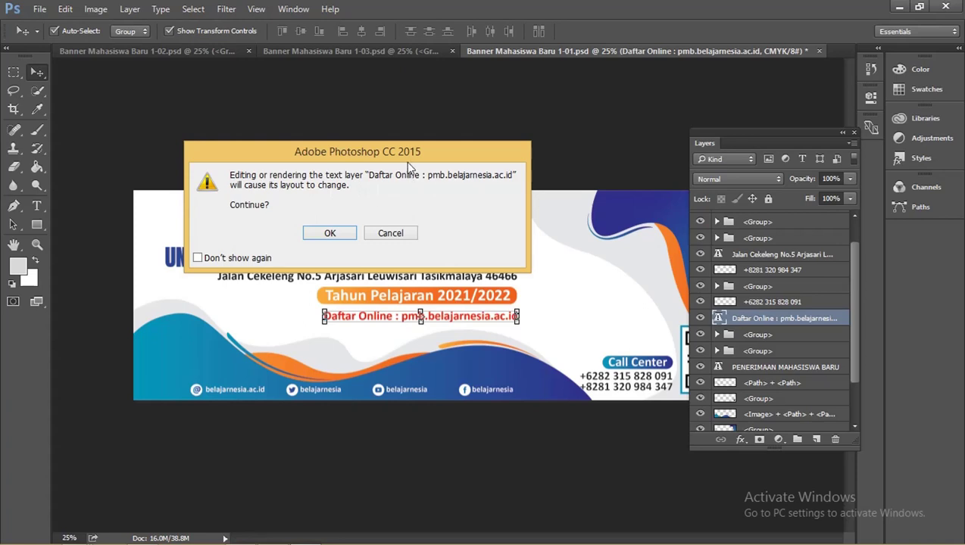
left_click_drag(413, 162, 372, 144)
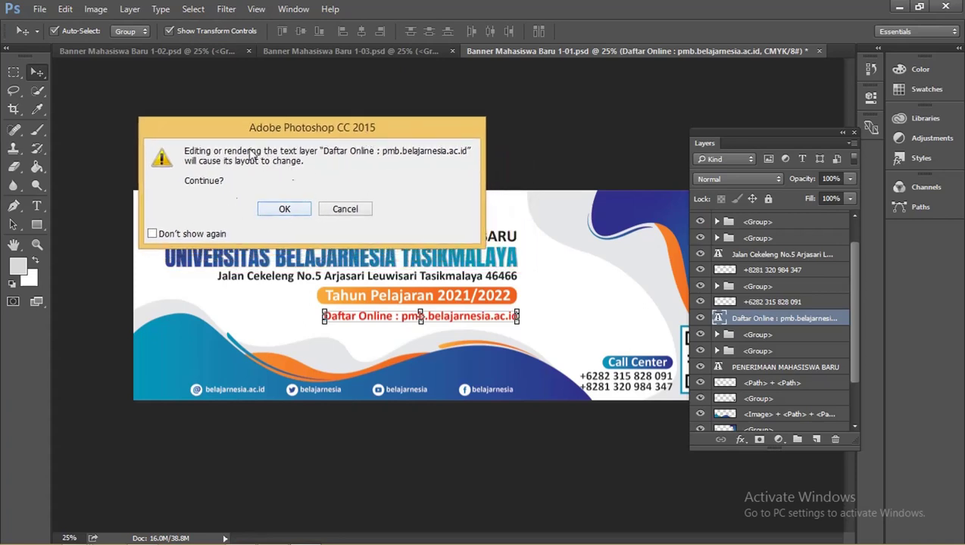
left_click(276, 210)
left_click(342, 318)
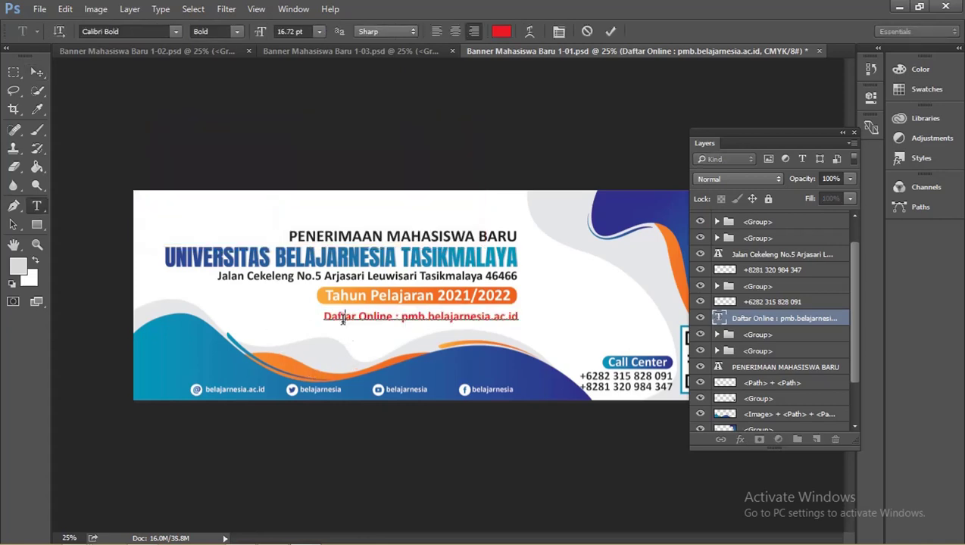
mouse_move(518, 318)
left_mouse_down()
mouse_move(306, 318)
mouse_move(545, 316)
left_mouse_up()
left_click(344, 318)
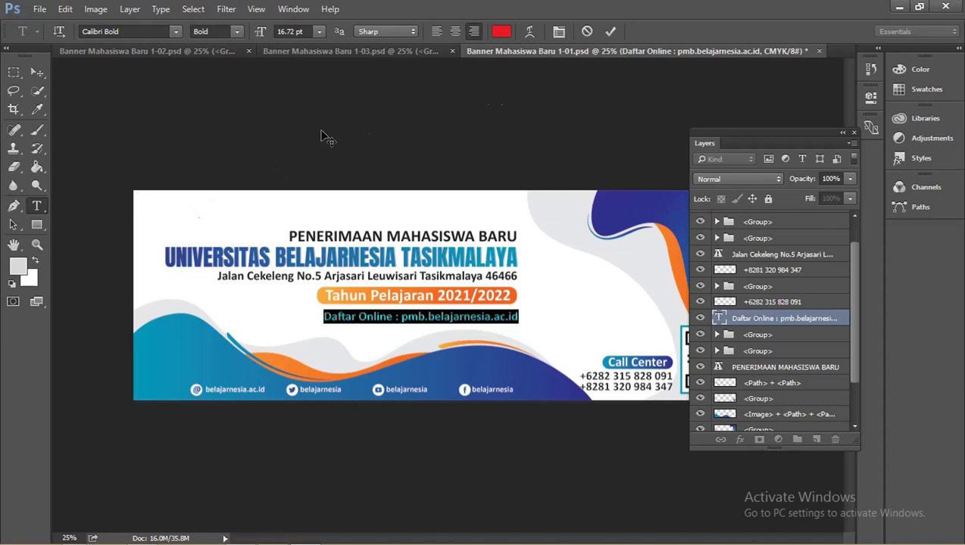
Recolour the Daftar Online text to #a10000 and commit the edit.
left_click(35, 260)
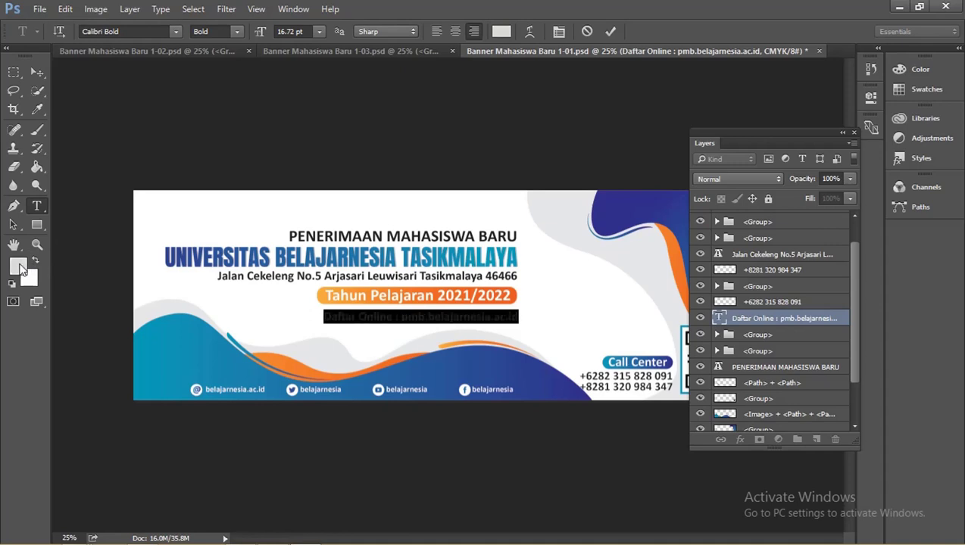
left_click(21, 265)
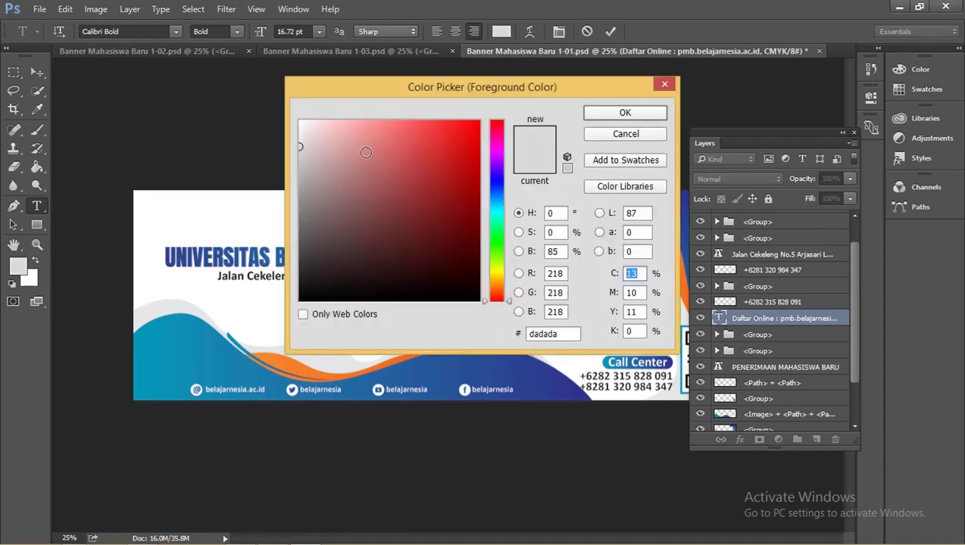
mouse_move(379, 133)
left_mouse_down()
mouse_move(393, 120)
mouse_move(480, 127)
mouse_move(479, 243)
mouse_move(481, 198)
left_mouse_up()
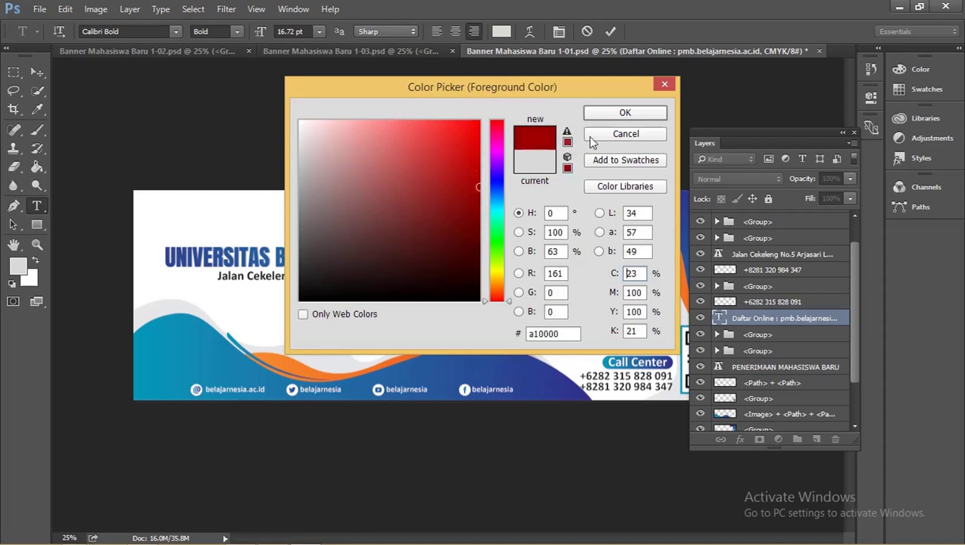
left_click(614, 117)
left_click(40, 74)
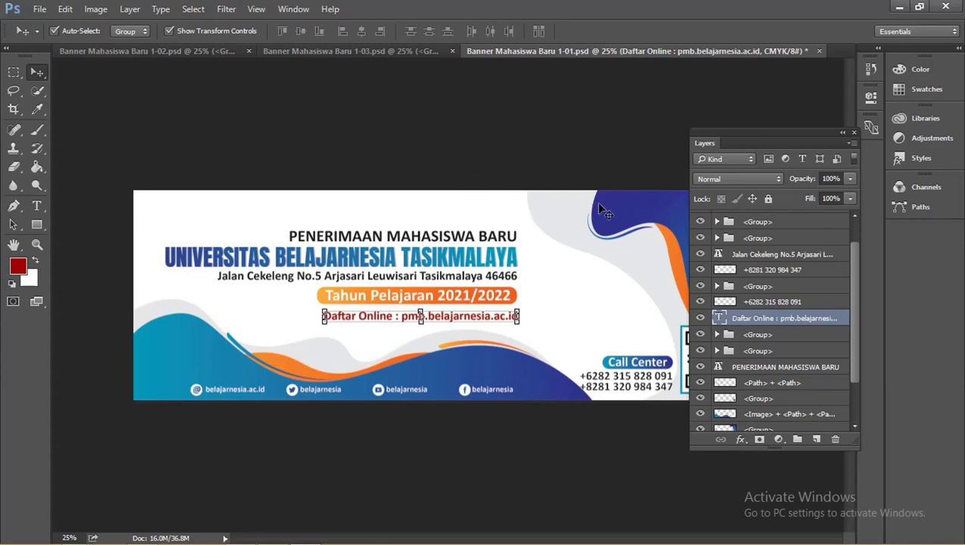
mouse_move(763, 142)
left_mouse_down()
mouse_move(718, 149)
mouse_move(746, 325)
left_mouse_up()
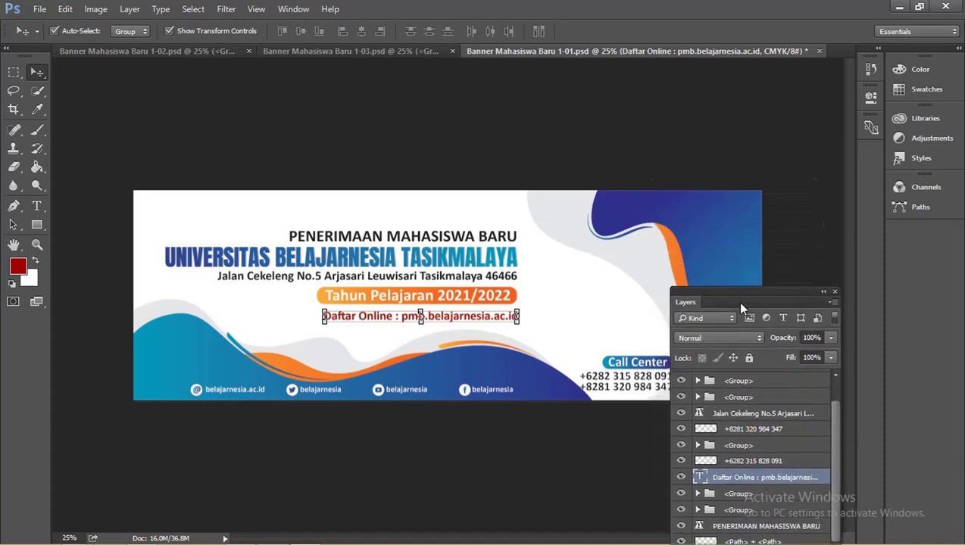
left_click(631, 334)
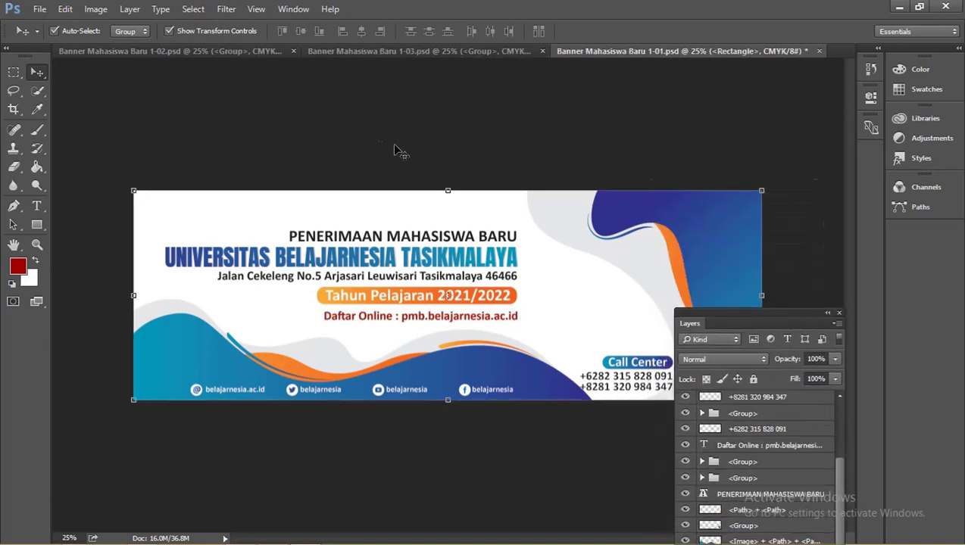
Delete the old QR code group and drag the barcod3e image from Pictures into the banner.
left_click_drag(726, 316, 394, 115)
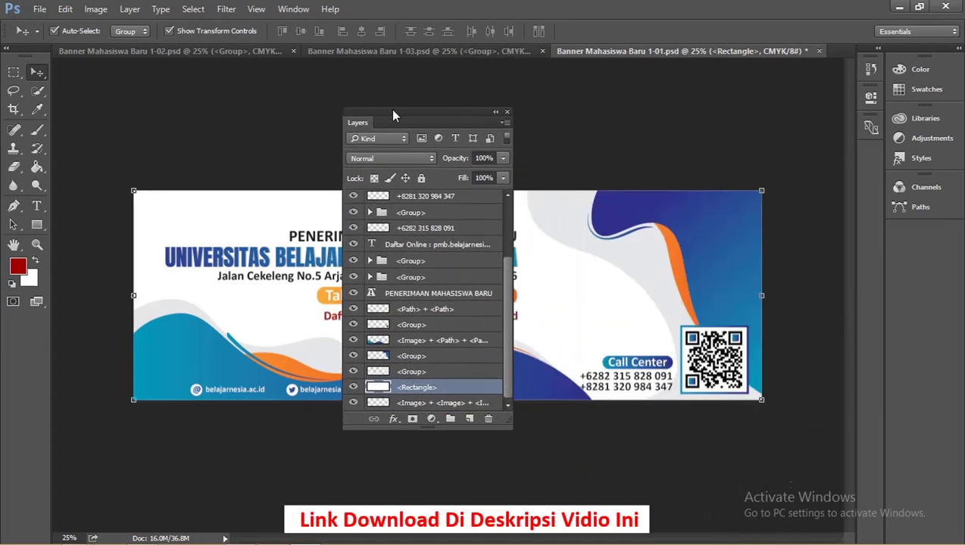
left_click(712, 339)
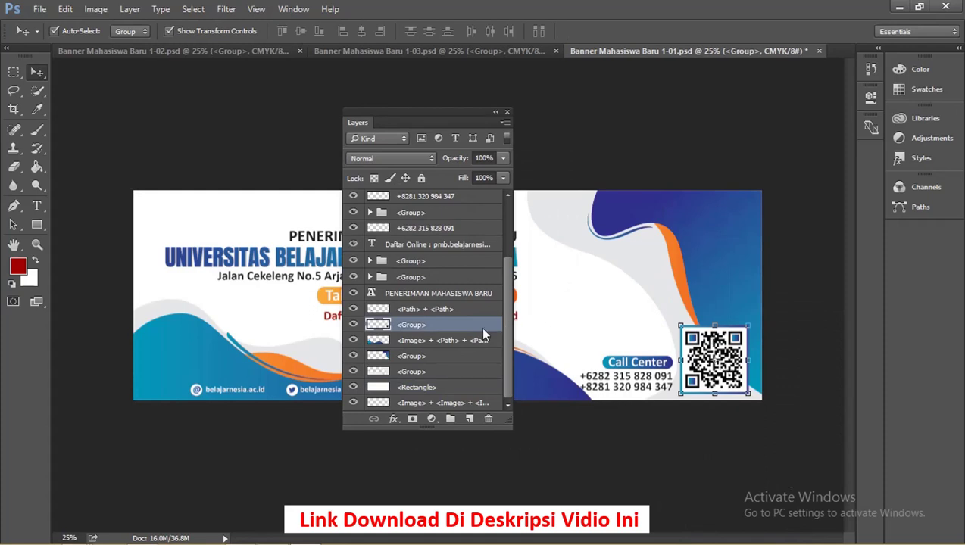
left_click(353, 325)
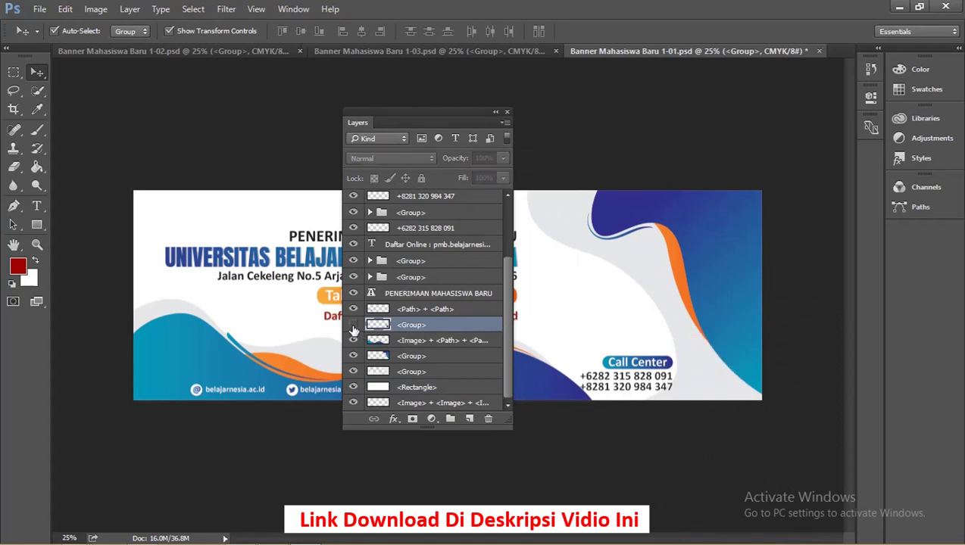
left_click(353, 325)
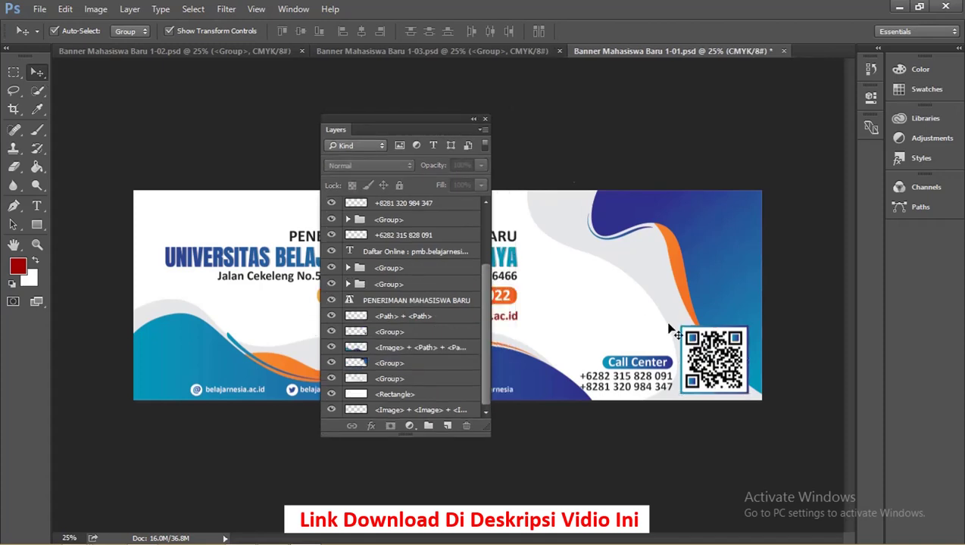
left_click(722, 365)
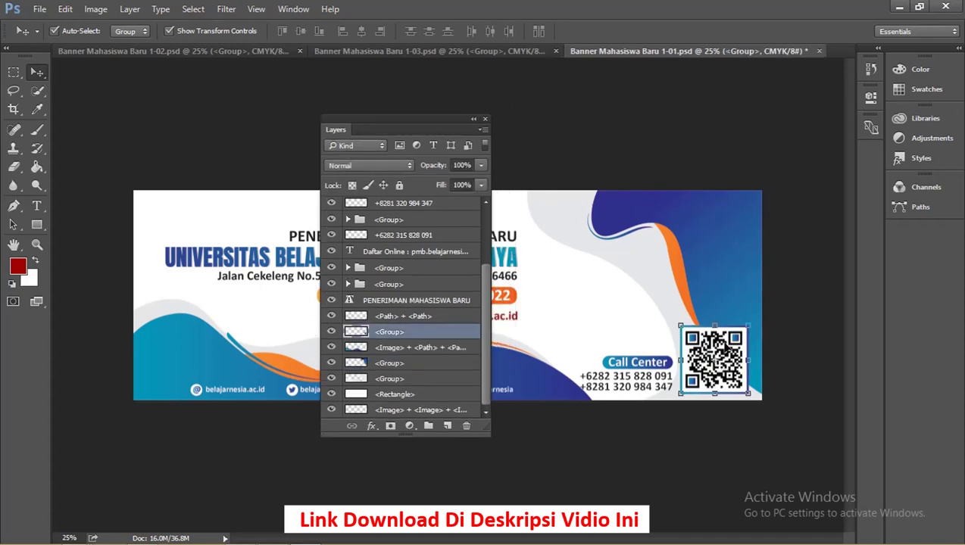
key("alt+bracketleft")
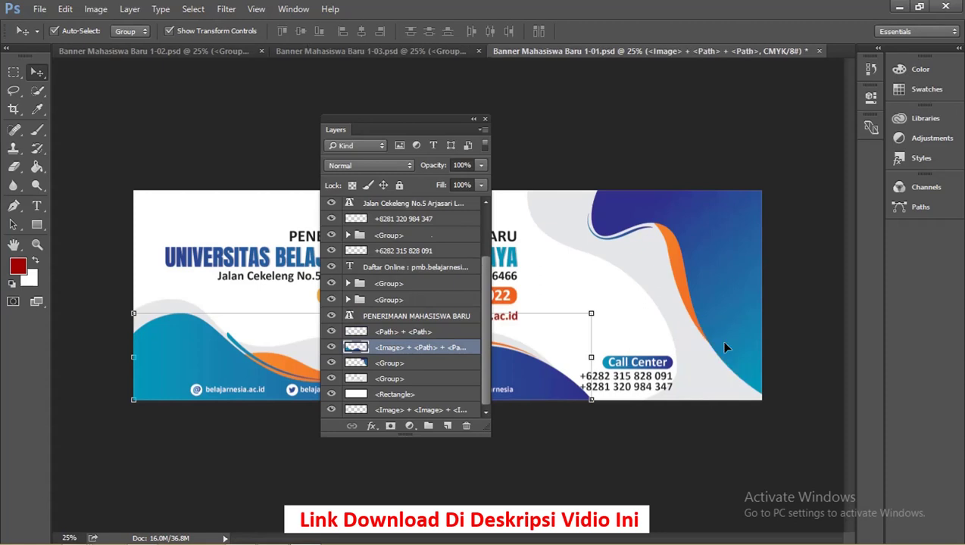
key("alt+Tab")
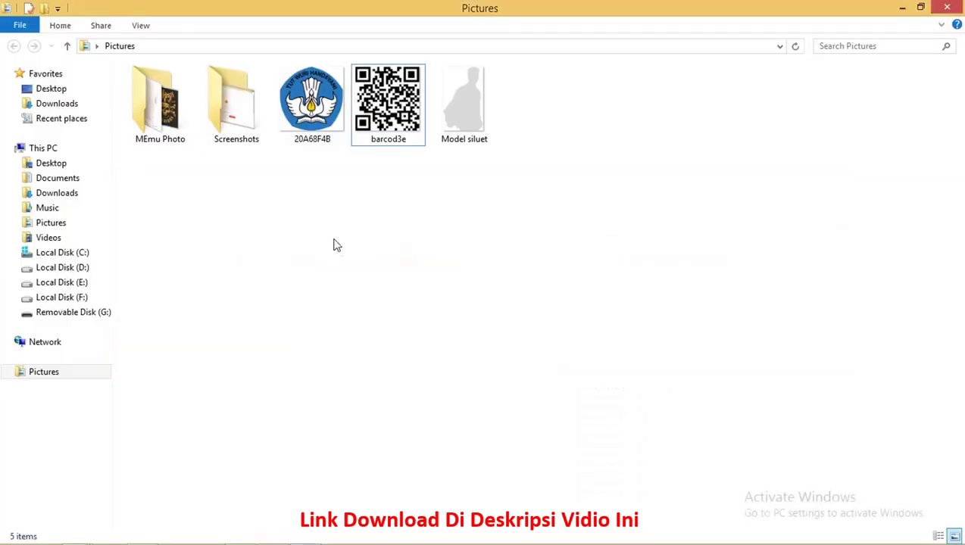
mouse_move(388, 103)
left_mouse_down()
mouse_move(447, 523)
mouse_move(334, 538)
mouse_move(627, 294)
left_mouse_up()
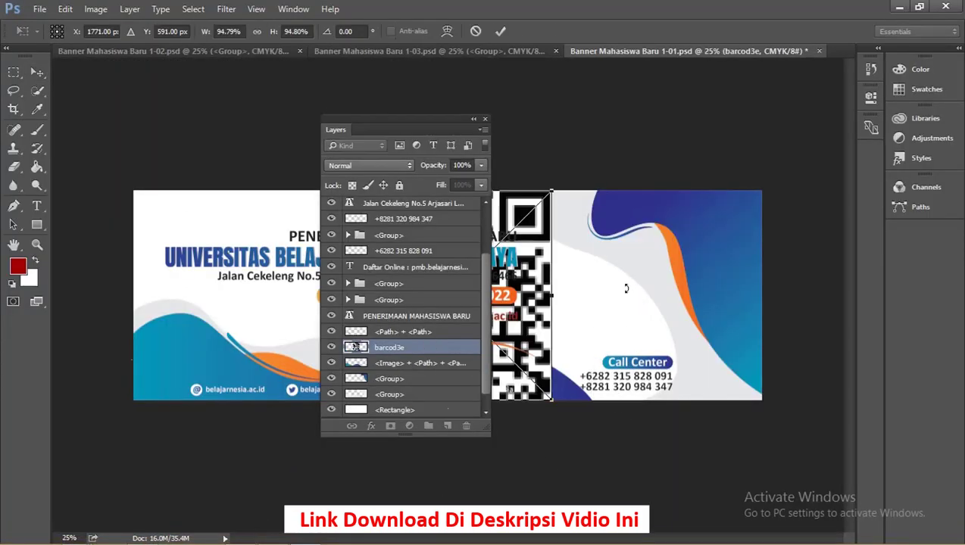
Scale barcod3e to about 31% and move it to the banner's lower-right corner.
key("Return")
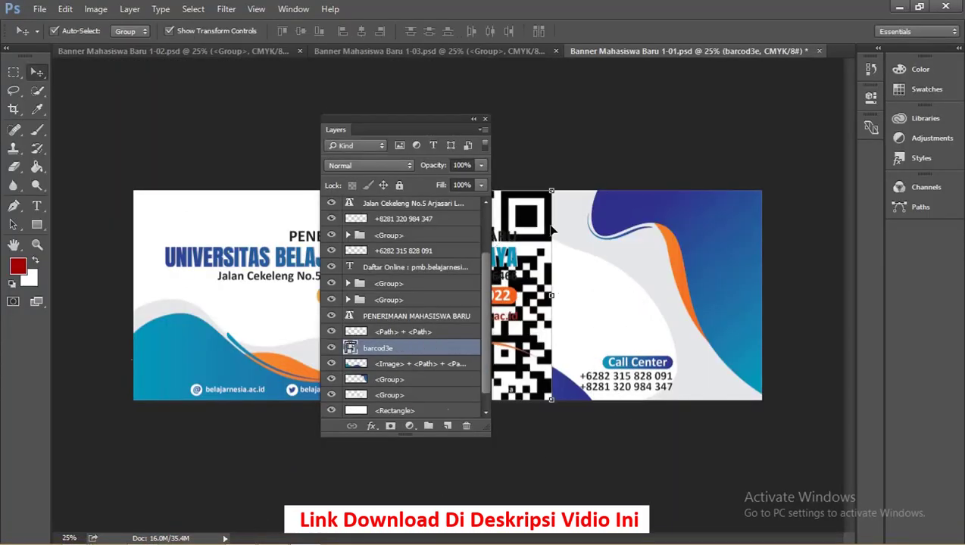
mouse_move(531, 227)
left_mouse_down()
mouse_move(730, 220)
mouse_move(706, 222)
left_mouse_up()
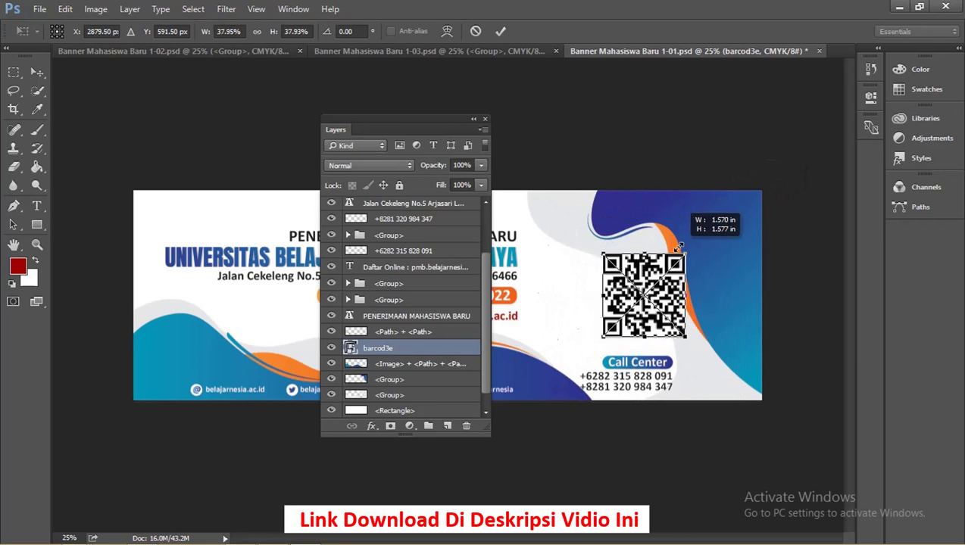
left_click_drag(707, 222, 673, 254)
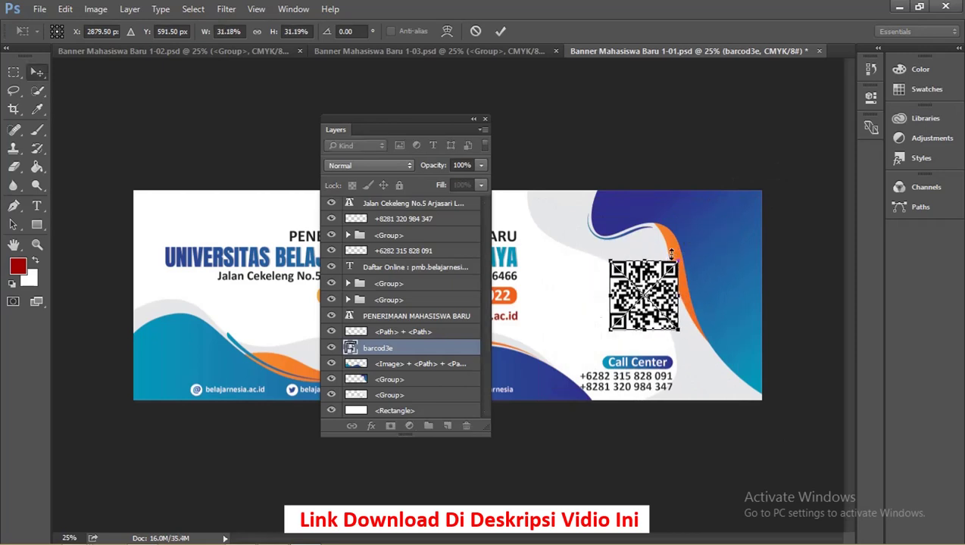
key("Return")
left_click_drag(647, 292, 723, 356)
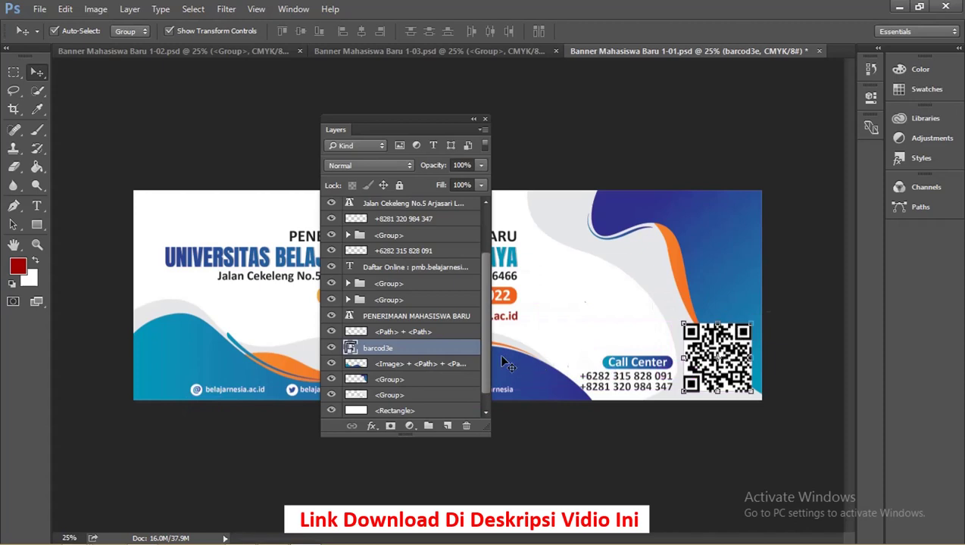
scroll(481, 347, "up", 2)
scroll(485, 356, "down", 2)
scroll(488, 362, "down", 1)
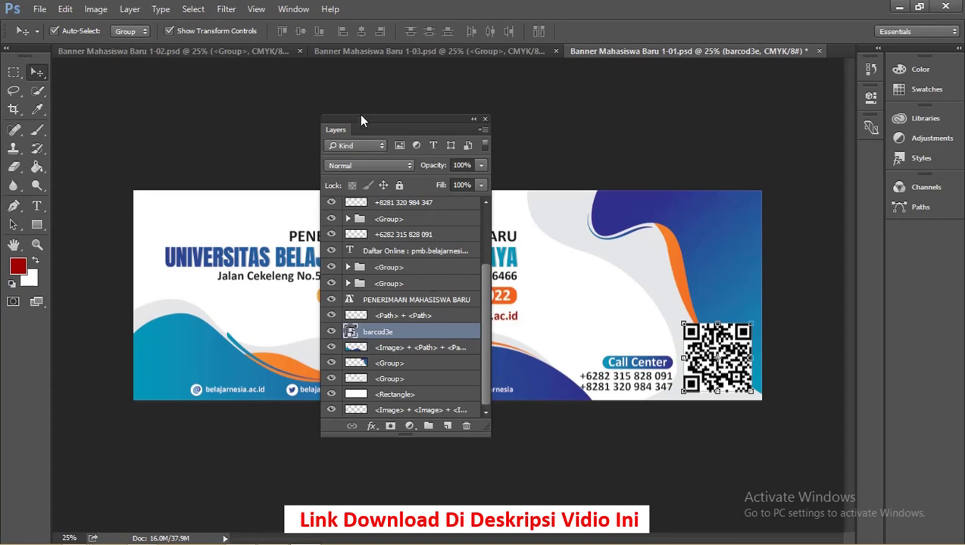
left_click_drag(360, 120, 123, 137)
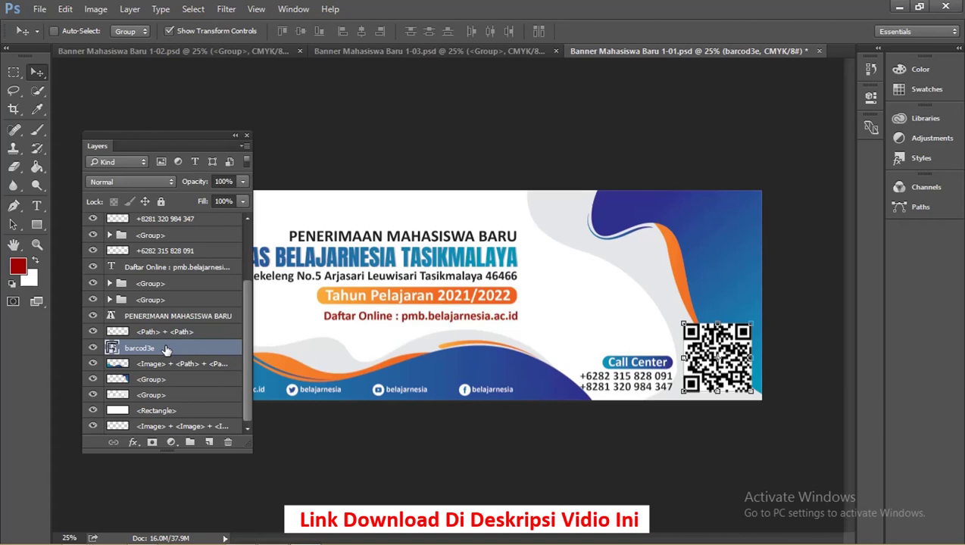
Bring the barcod3e layer to the top of the layer stack.
key("ctrl+shift+bracketright")
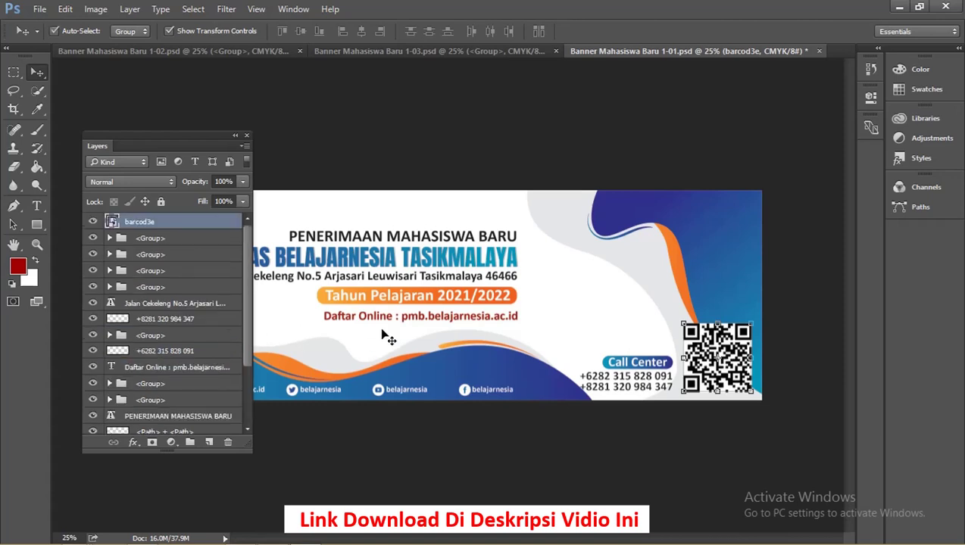
right_click(143, 229)
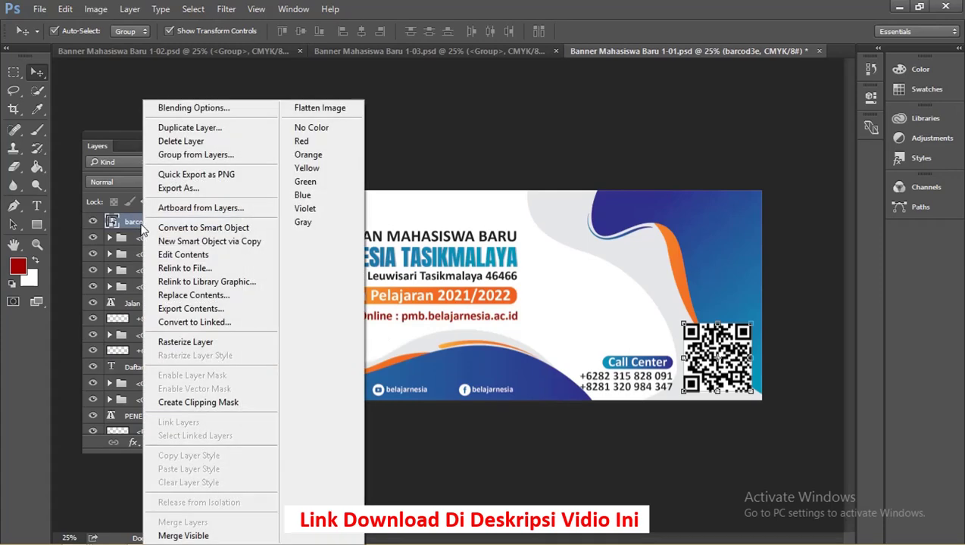
left_click(130, 225)
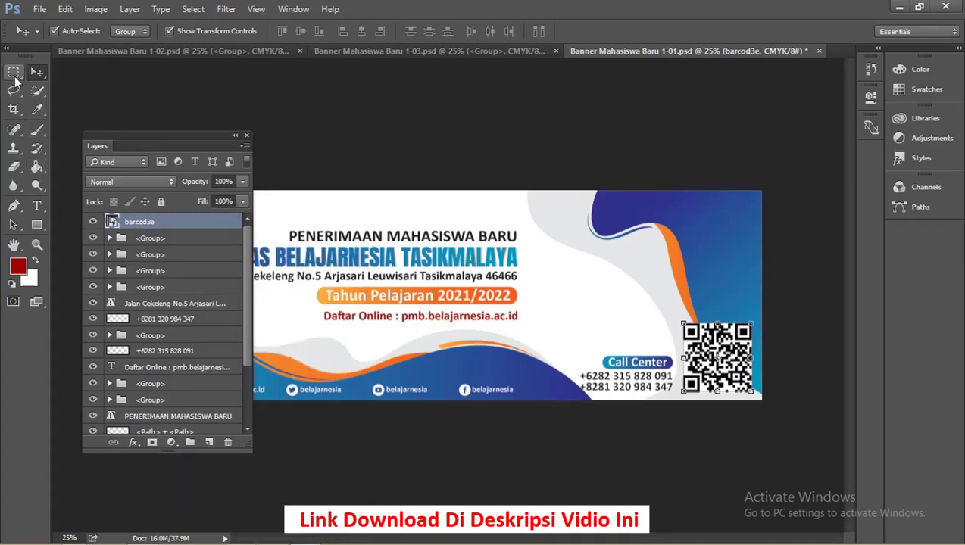
Draw a white-filled 415 × 415 px square over the QR code.
left_click(36, 224)
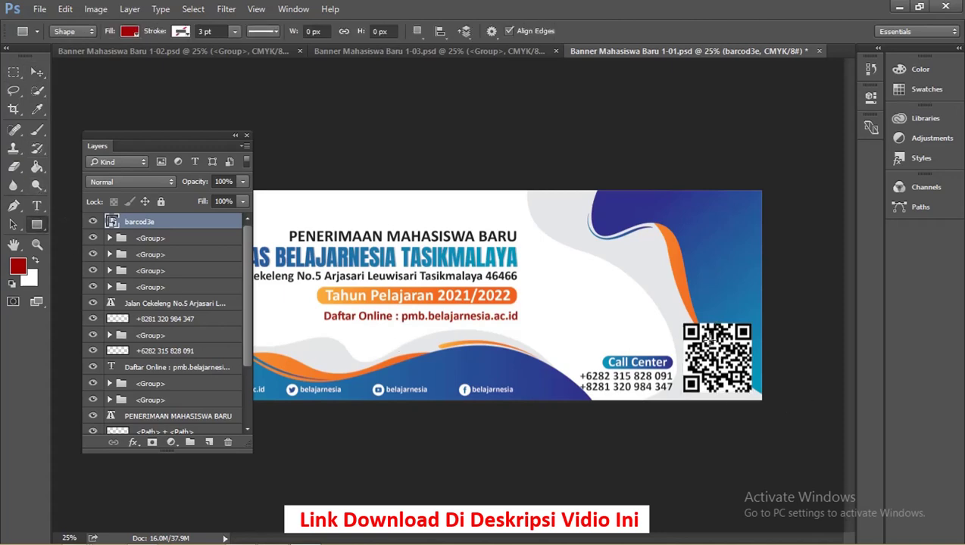
left_click_drag(682, 324, 755, 396)
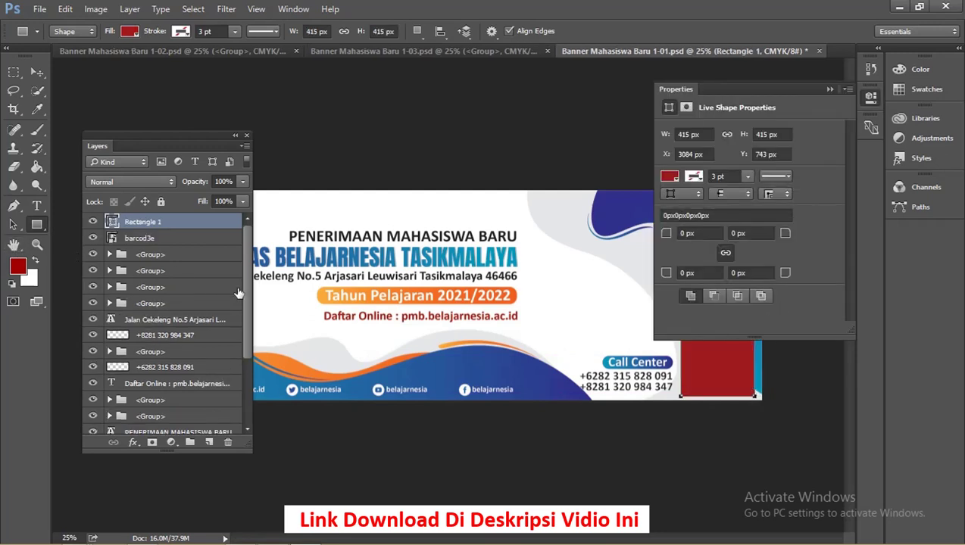
left_click(667, 177)
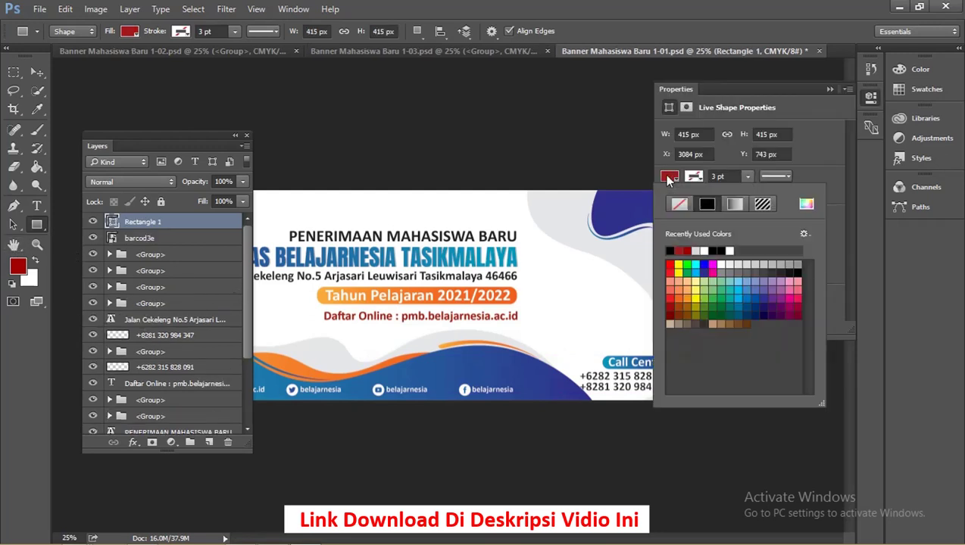
left_click(729, 251)
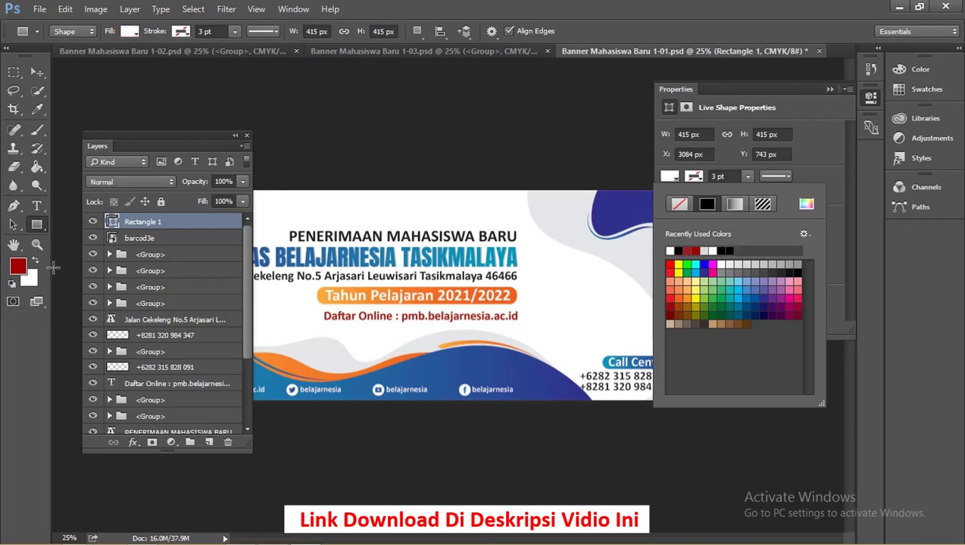
key("Escape")
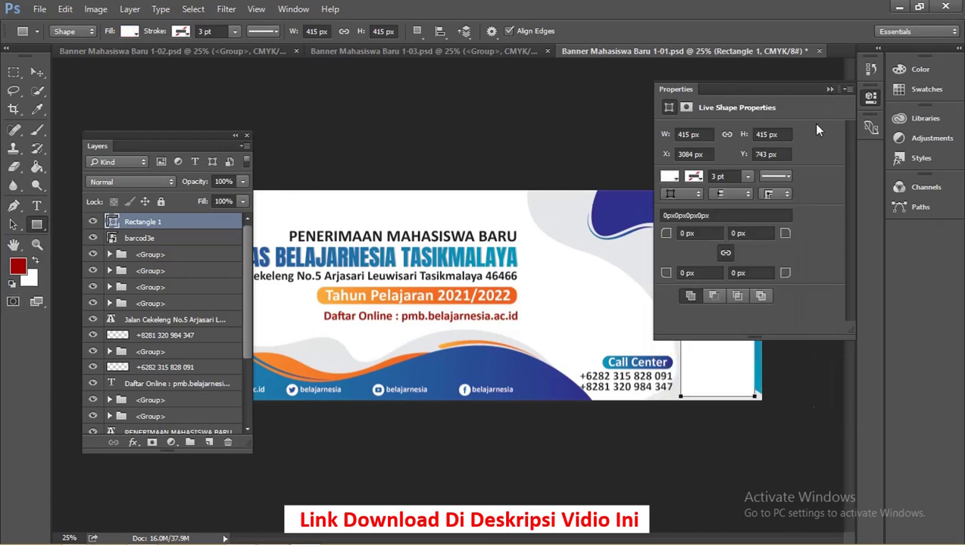
left_click(831, 90)
left_click(37, 72)
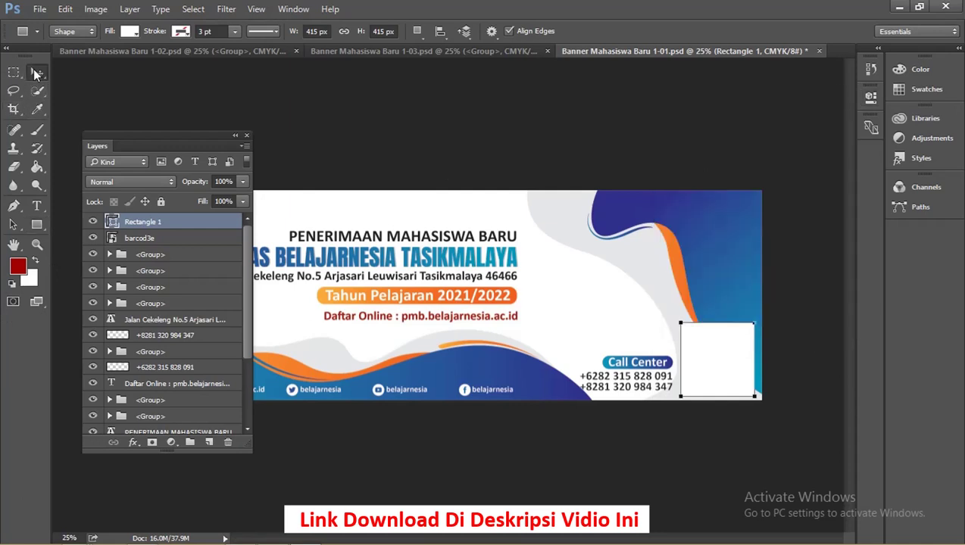
left_click(402, 170)
Place barcod3e above Rectangle 1 and shrink the QR code slightly.
left_click_drag(742, 368, 727, 365)
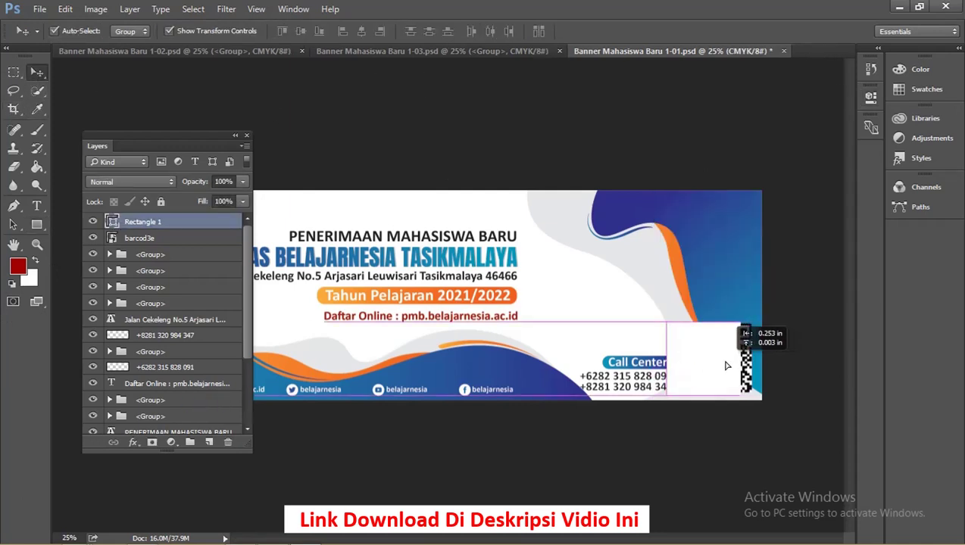
left_click(812, 343)
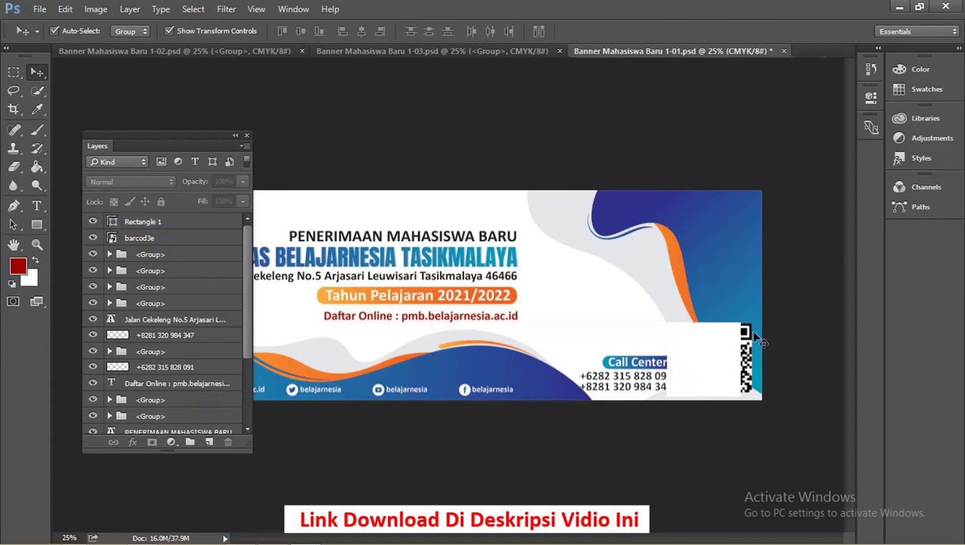
left_click(746, 334)
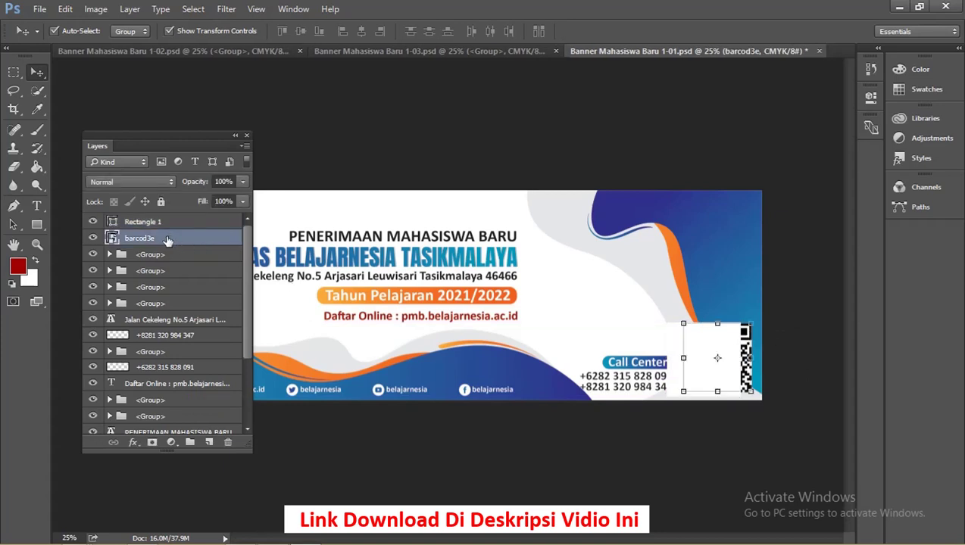
left_click_drag(167, 241, 166, 214)
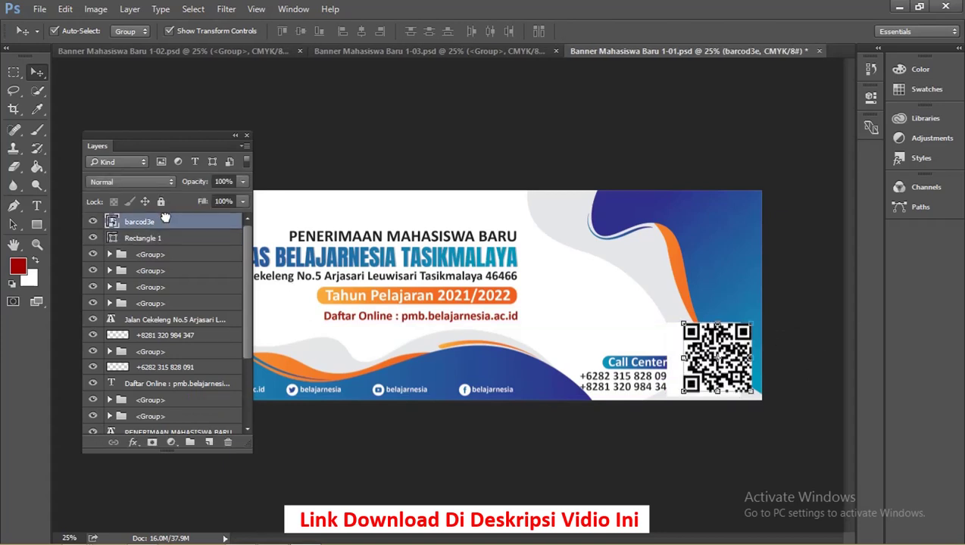
left_click(788, 355)
left_click(712, 354)
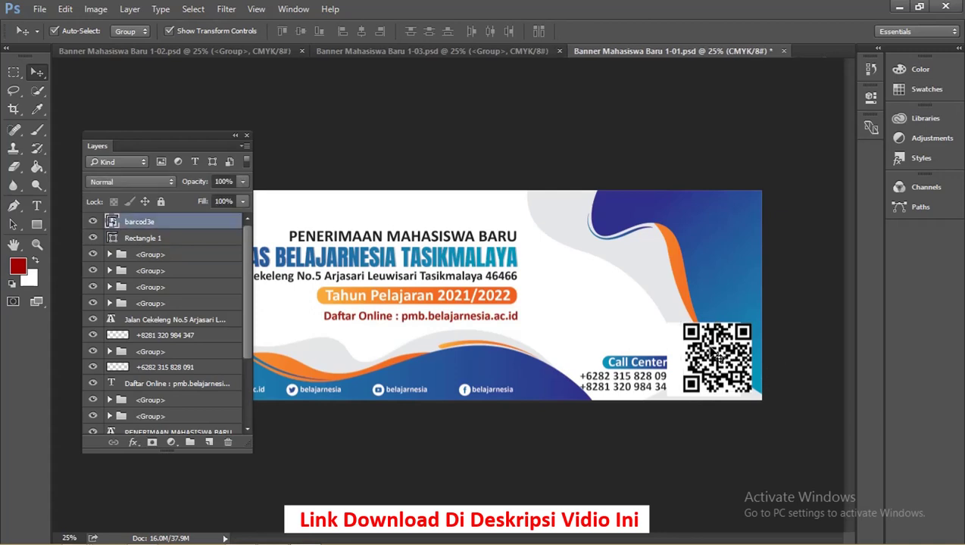
left_click_drag(752, 323, 744, 326)
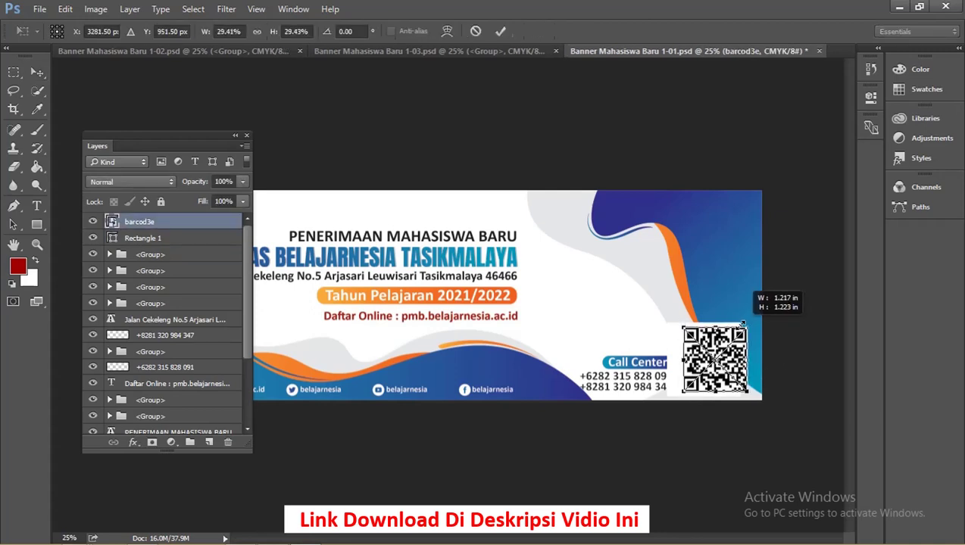
key("Return")
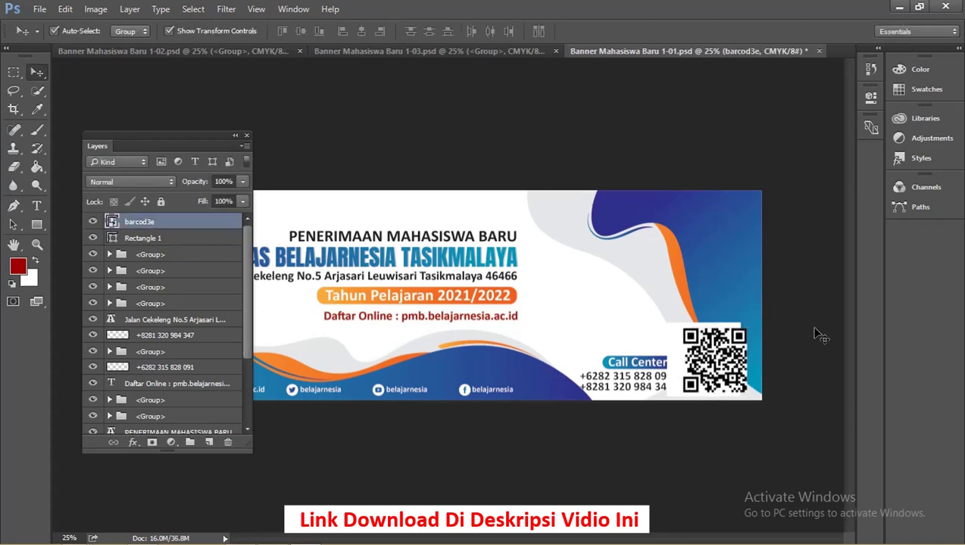
Centre the QR code on the white square, vertically and horizontally.
left_click(818, 334)
left_click(695, 350)
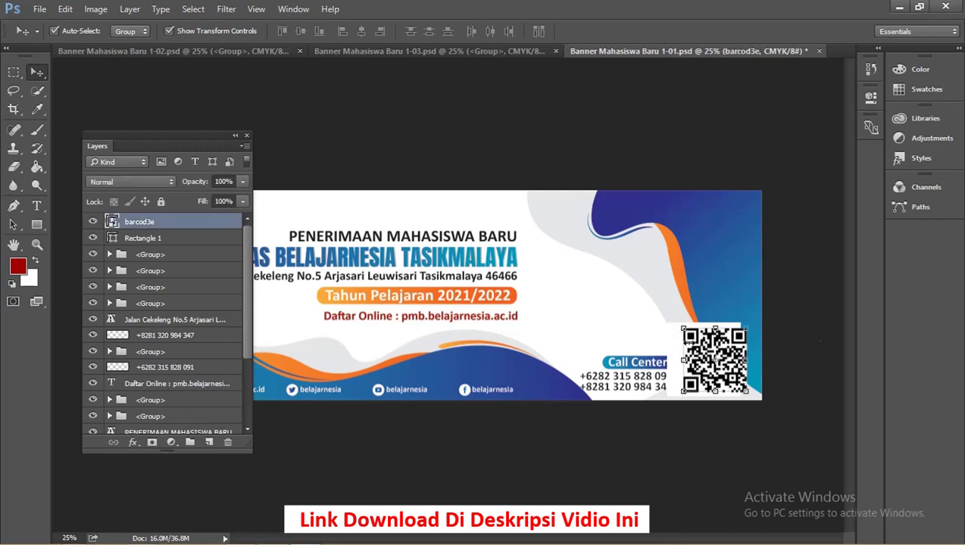
left_click(820, 350)
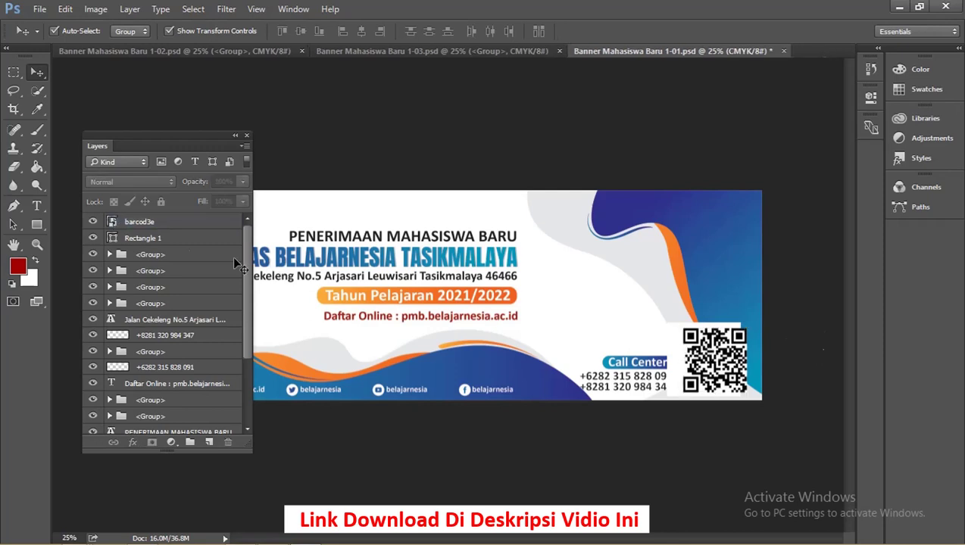
left_click(133, 224)
left_click(140, 240, "shift")
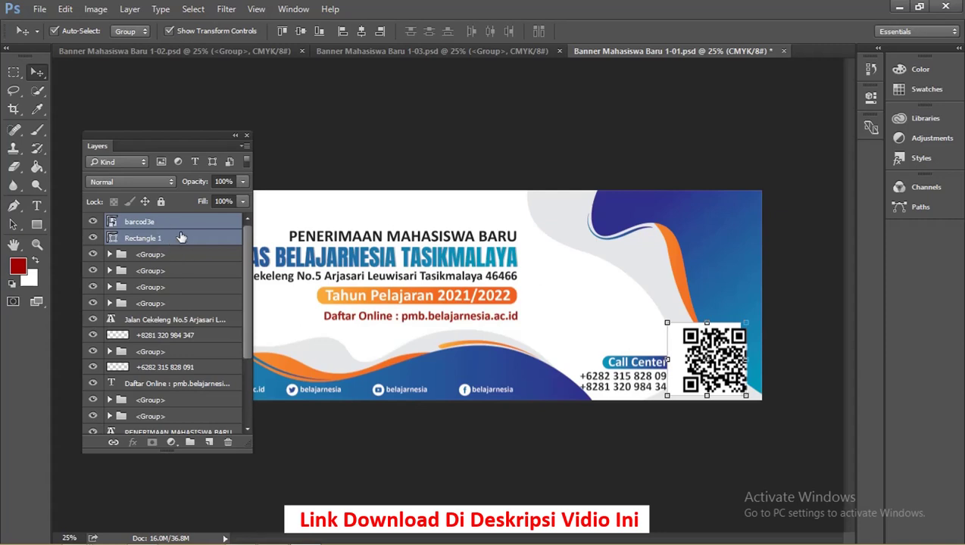
left_click(282, 31)
left_click(300, 31)
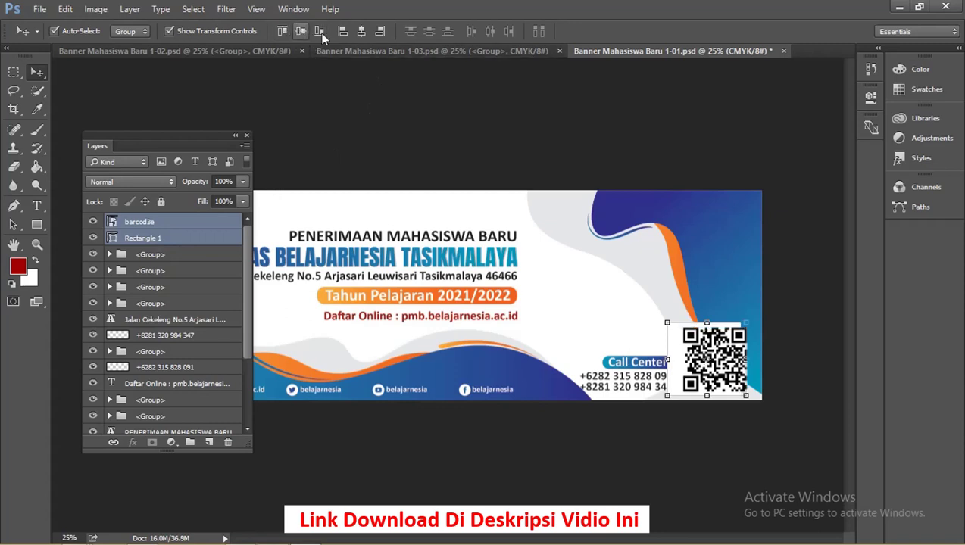
left_click(361, 31)
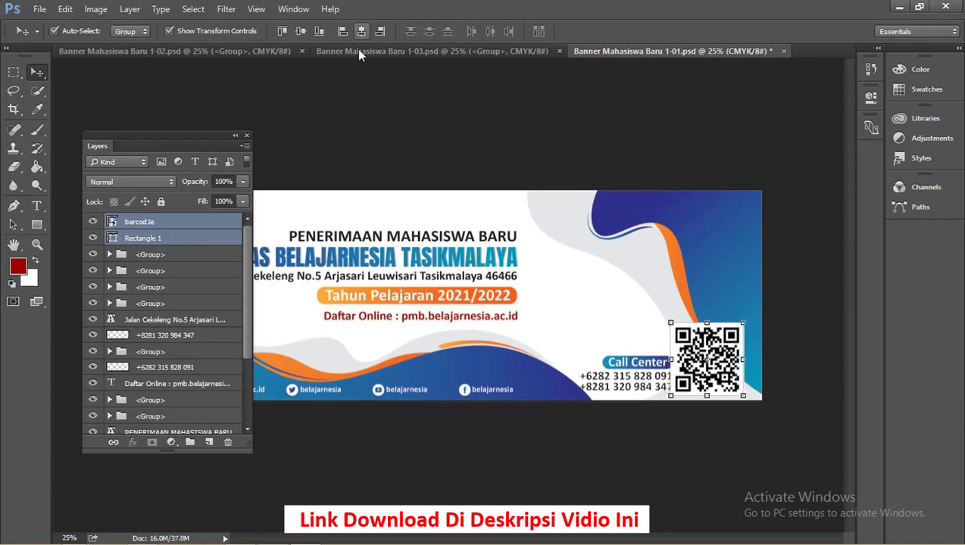
left_click(648, 271)
key("z")
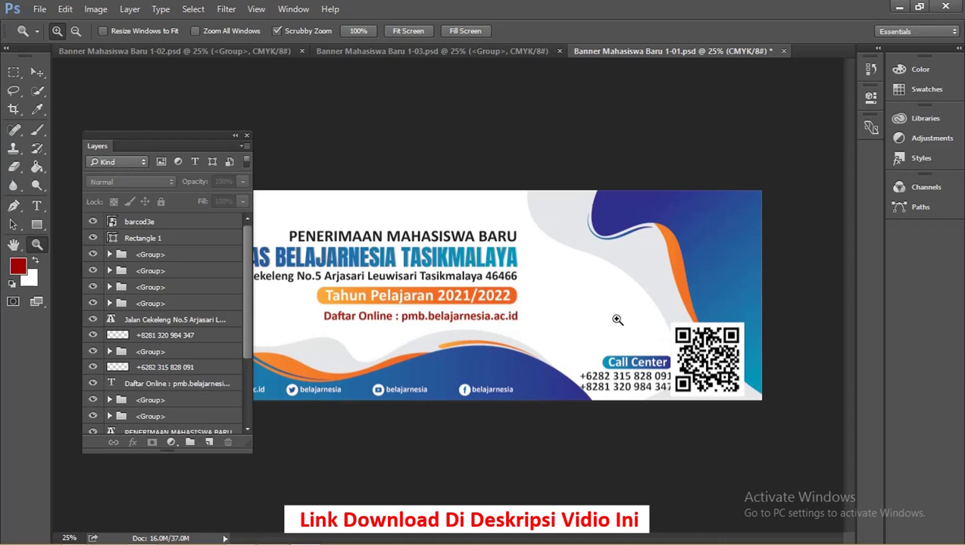
Shift the QR code and white square together toward the banner's right edge.
key("v")
left_click(712, 357)
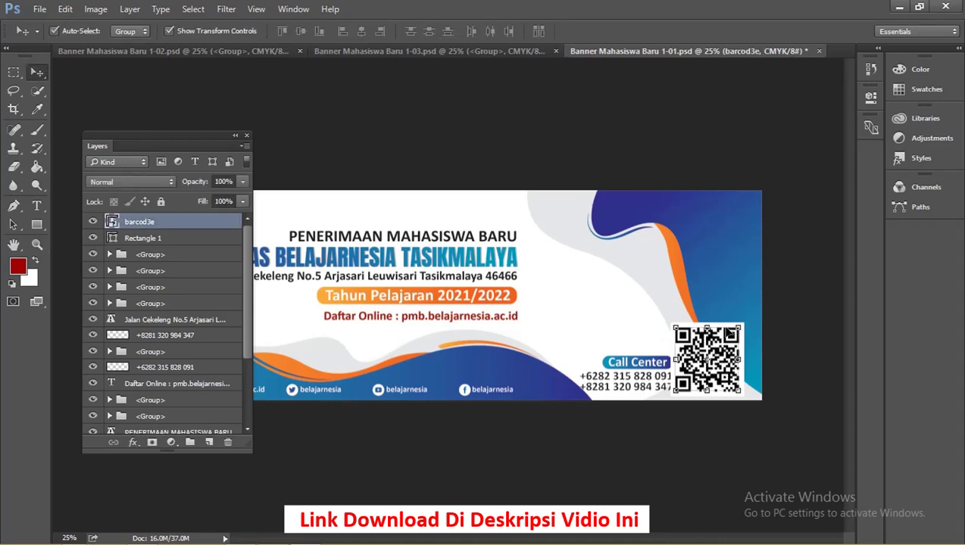
left_click(795, 361)
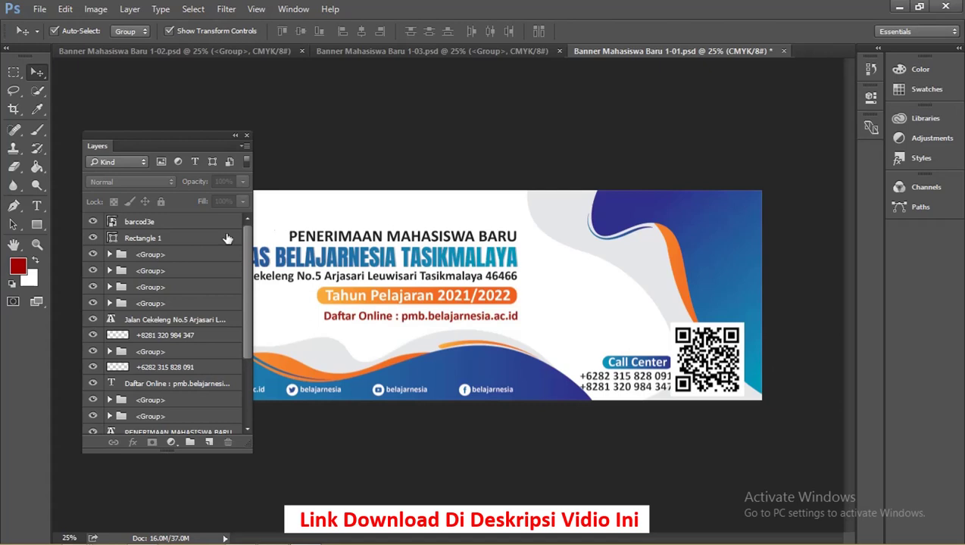
left_click(202, 224)
left_click(197, 239, "shift")
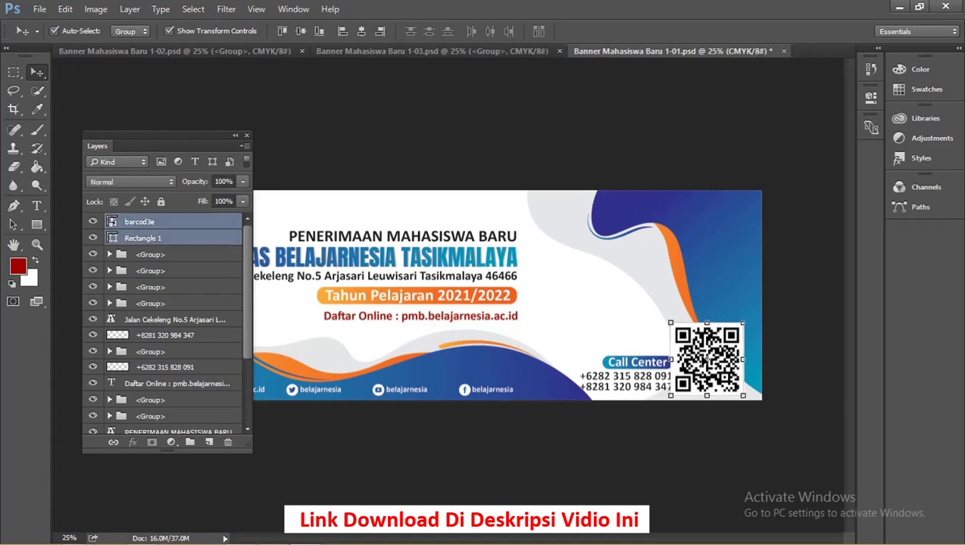
left_click_drag(717, 360, 734, 359)
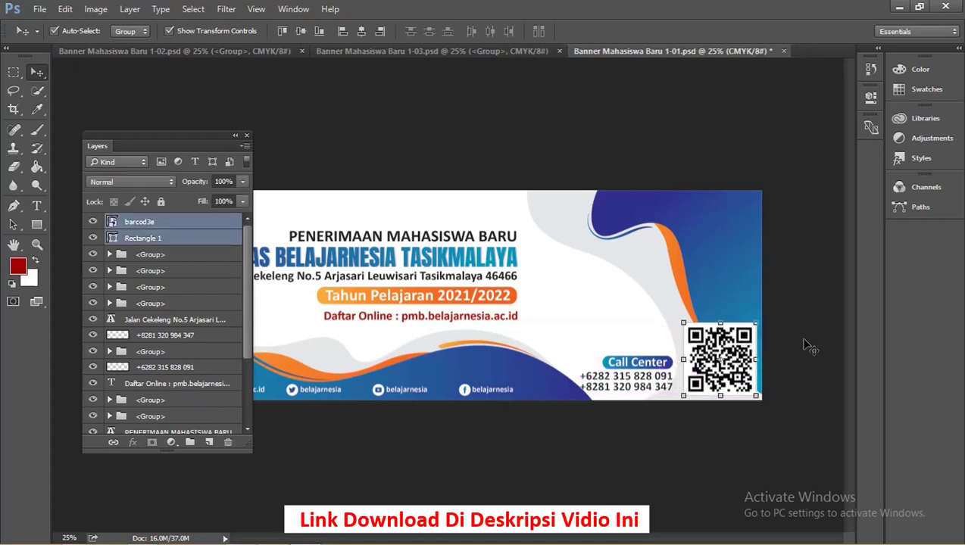
Zoom in and draw a 34 × 37 px square over the QR's top-left marker.
key("z")
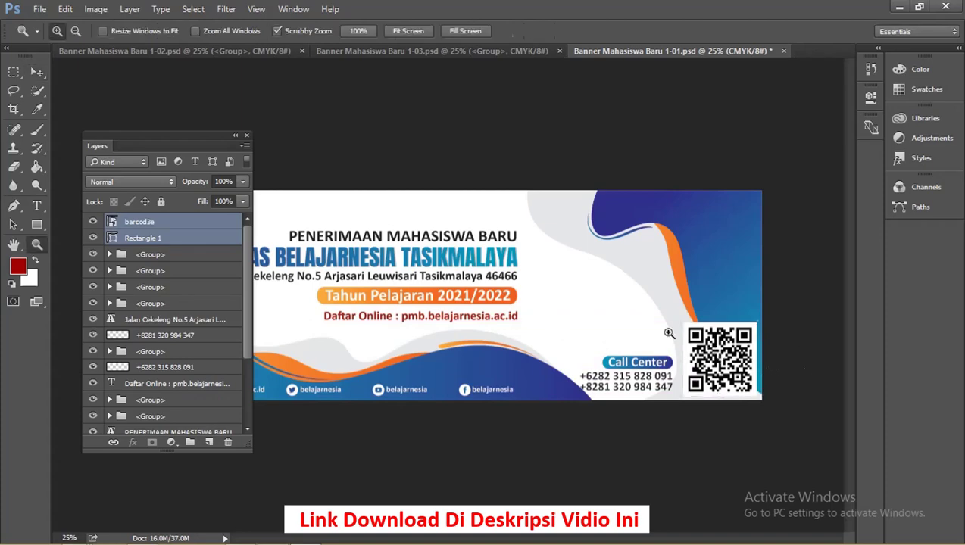
left_click_drag(667, 322, 495, 328)
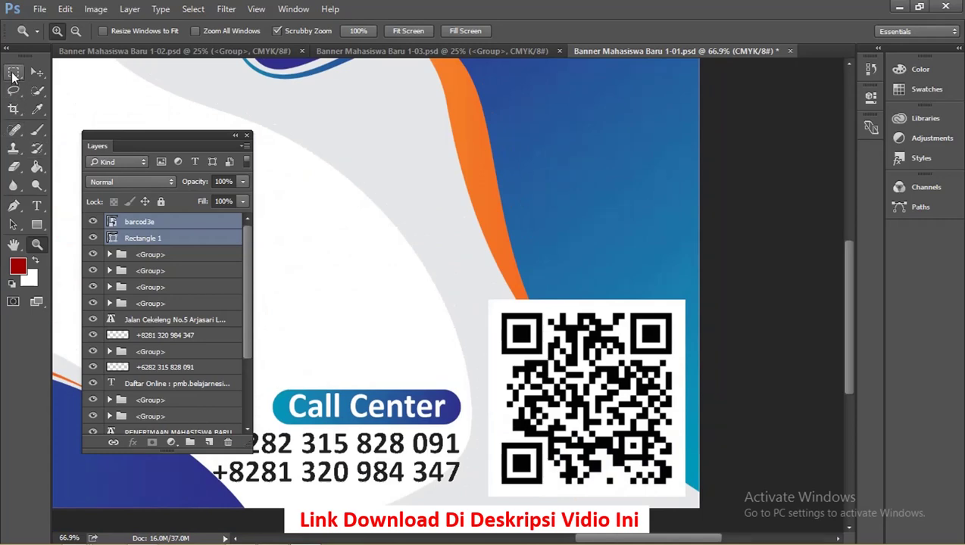
left_click(36, 225)
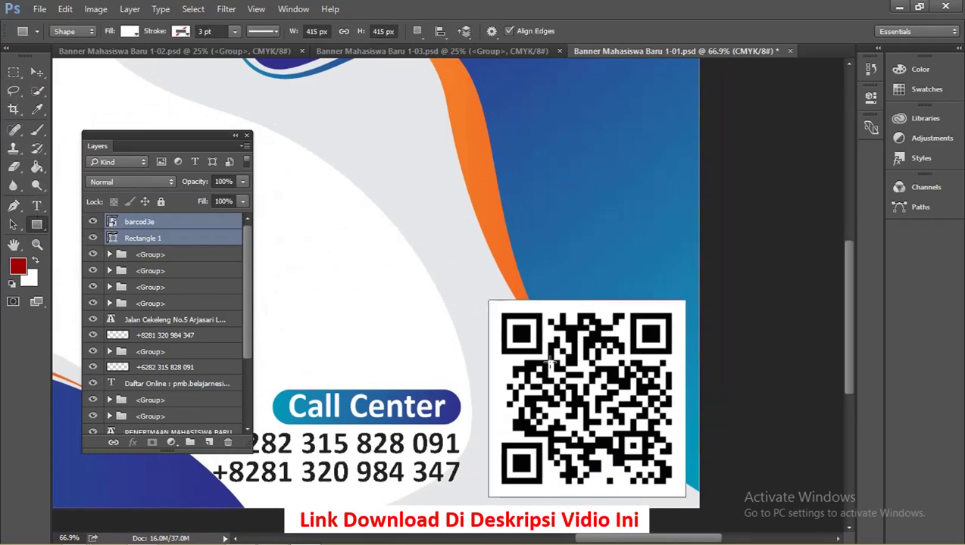
left_click_drag(512, 326, 528, 340)
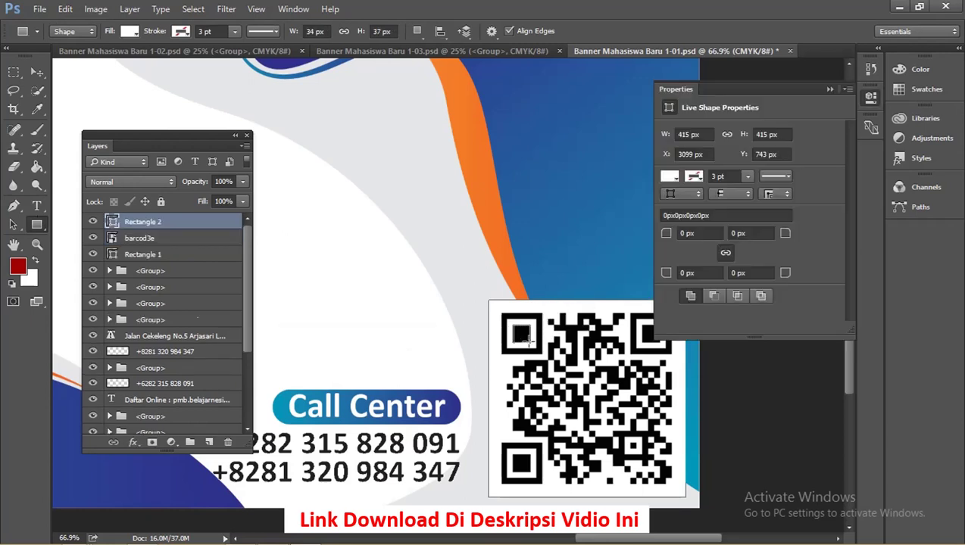
left_click(830, 90)
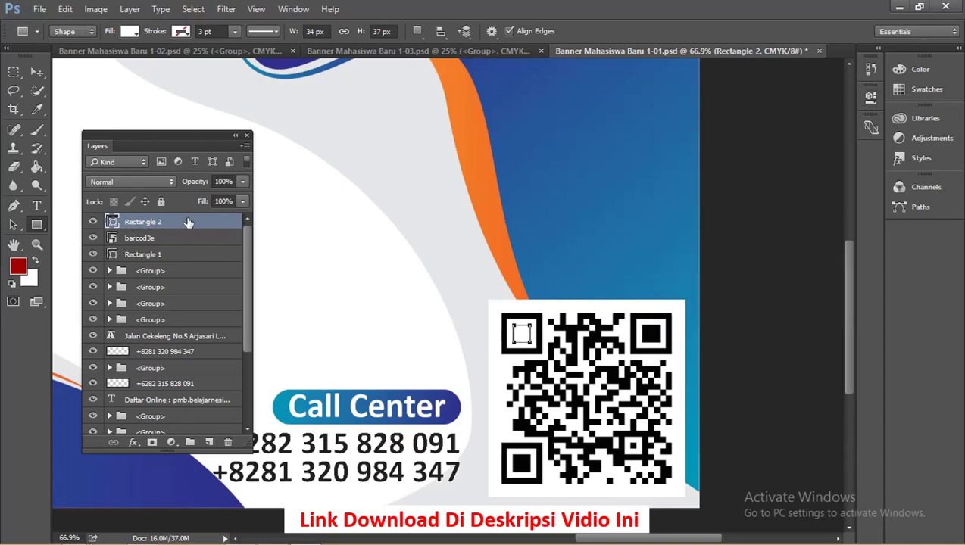
Add a linear 90° Gradient Overlay to Rectangle 2 through its Blending Options.
right_click(160, 222)
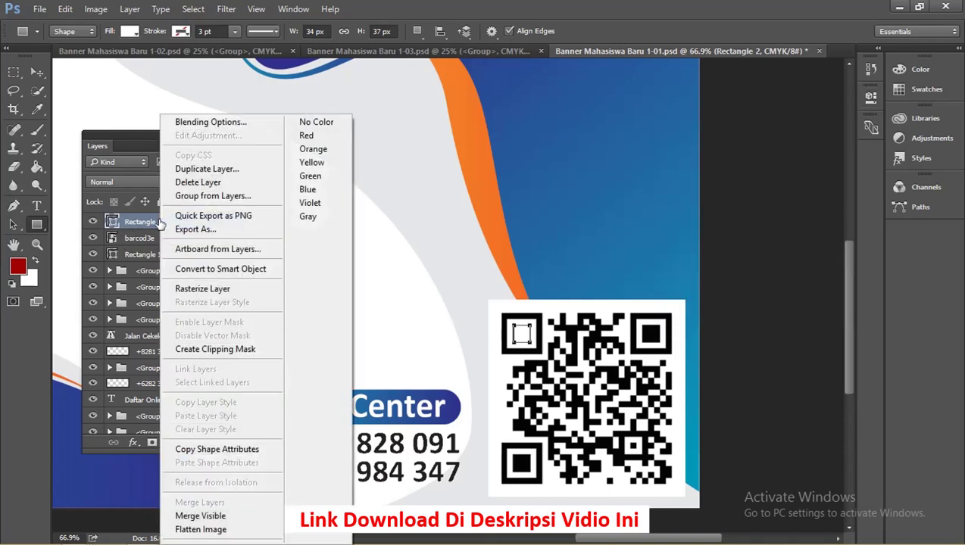
left_click(213, 122)
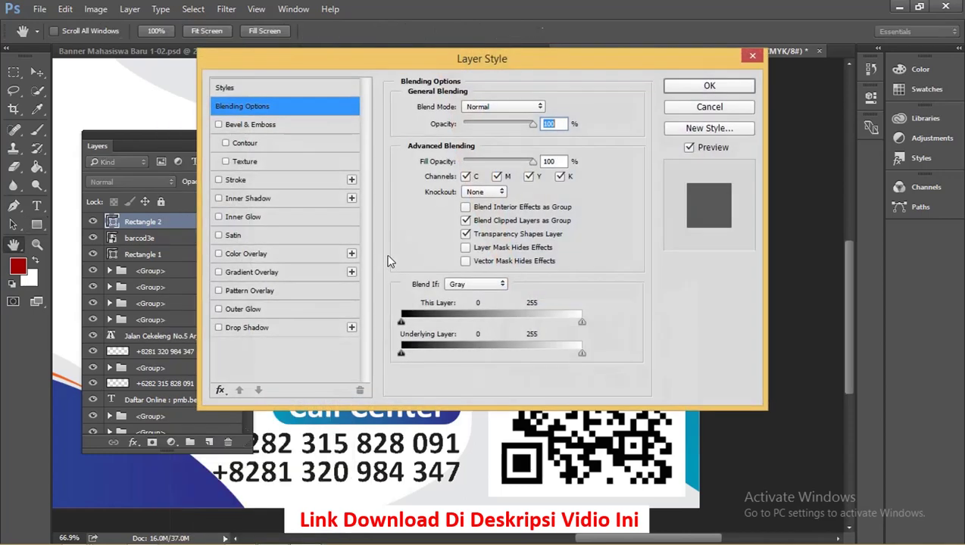
left_click_drag(390, 67, 791, 130)
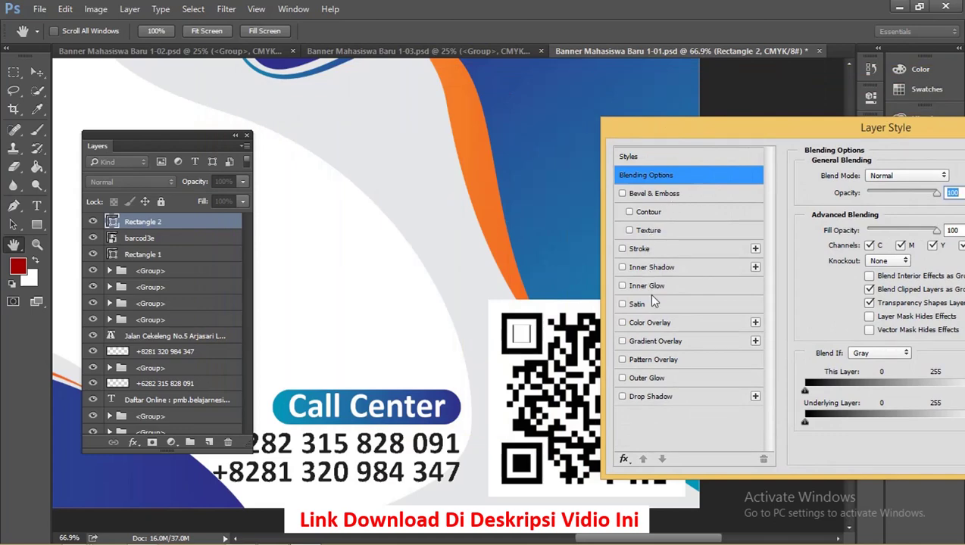
left_click(670, 342)
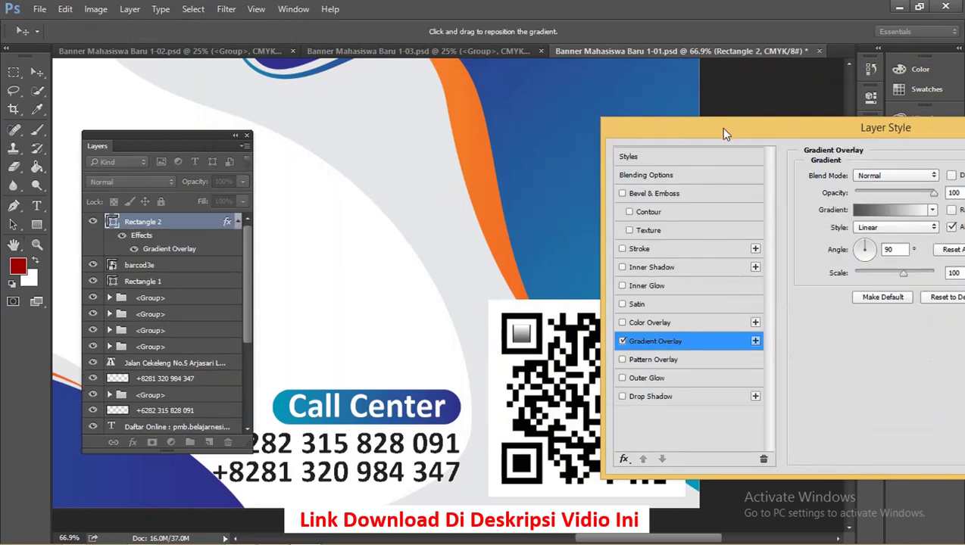
left_click_drag(723, 134, 702, 136)
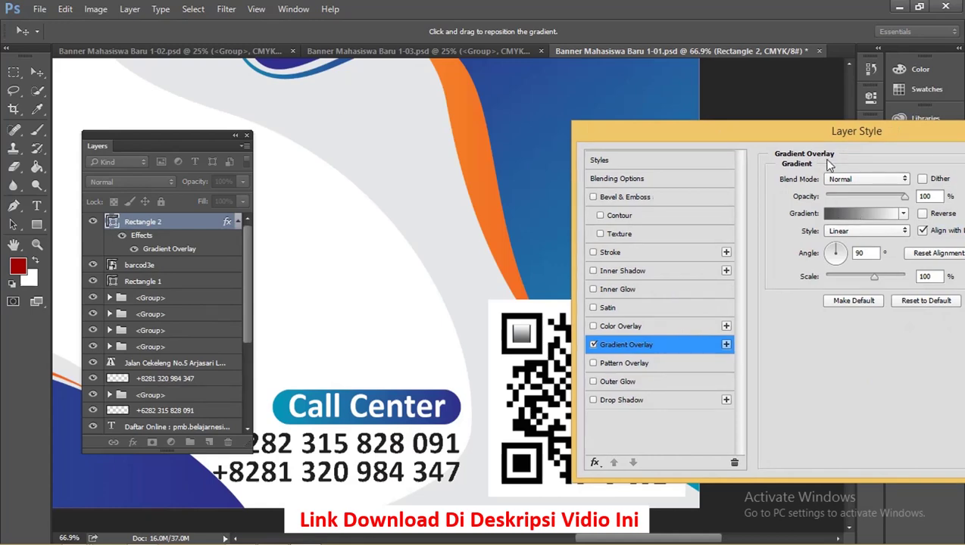
mouse_move(822, 137)
left_mouse_down()
mouse_move(249, 127)
mouse_move(249, 87)
left_mouse_up()
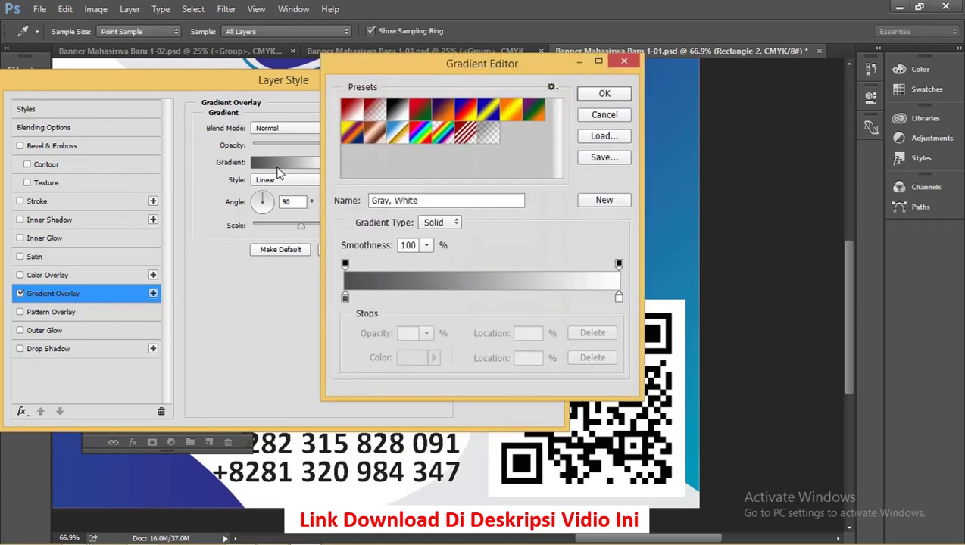
Sample the banner's blue with the eyedropper for the gradient's left colour stop.
left_click(345, 298)
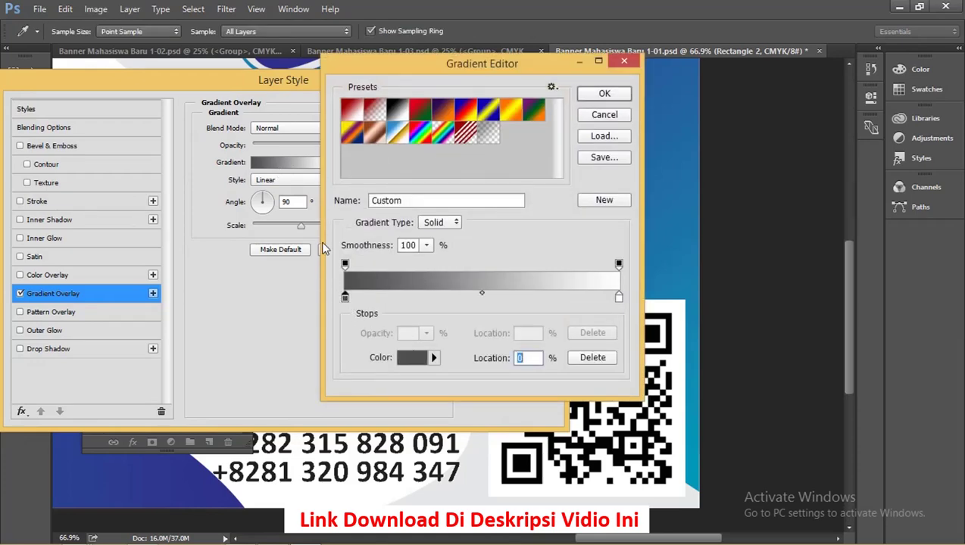
left_click(436, 360)
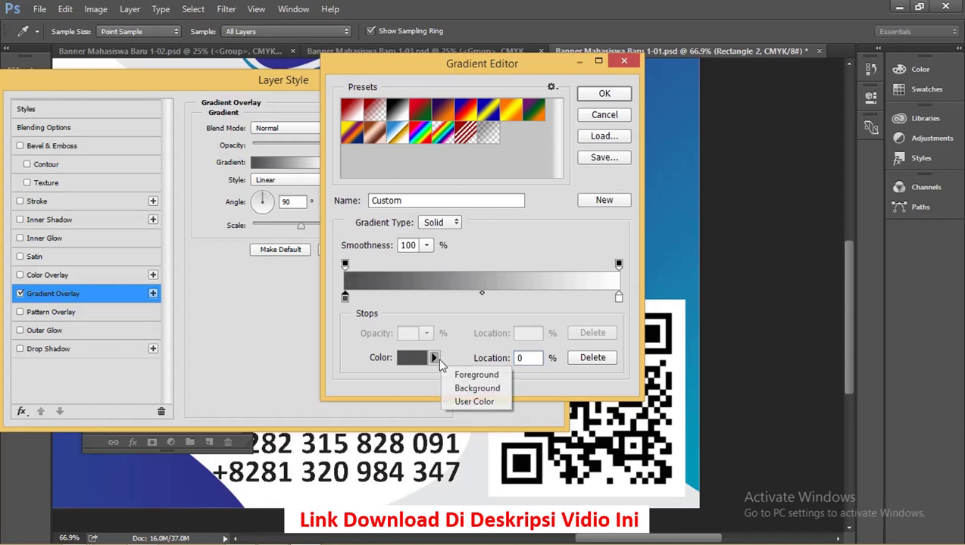
left_click(413, 360)
left_click(414, 361)
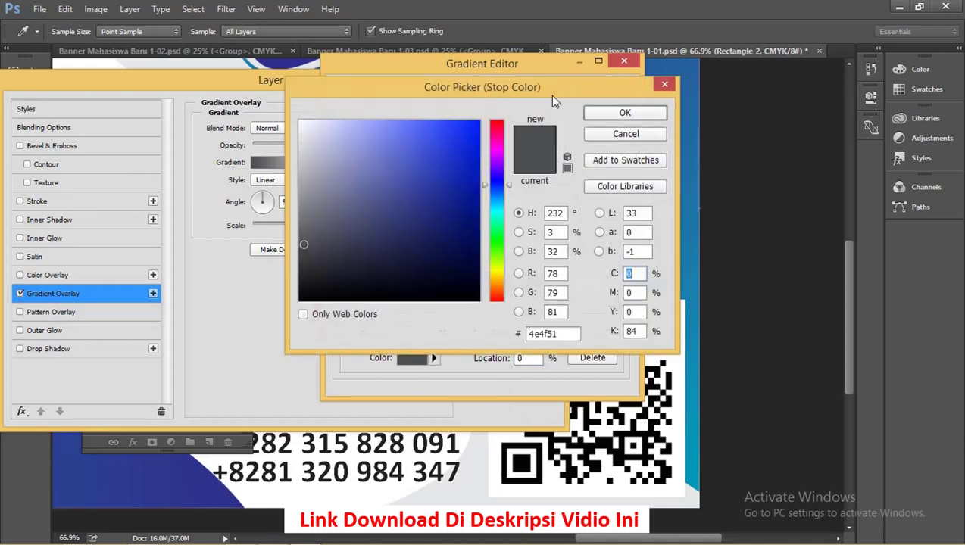
left_click_drag(552, 95, 404, 83)
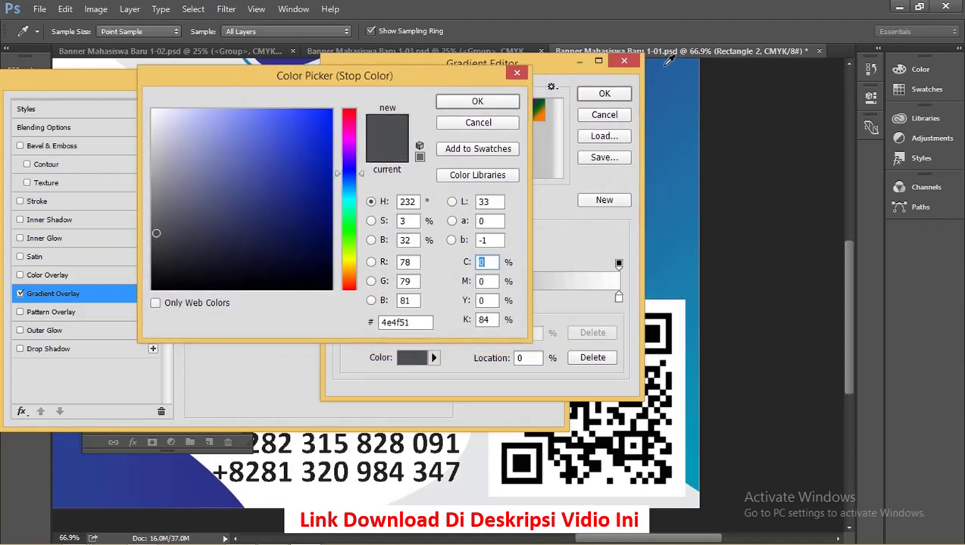
left_click(666, 63)
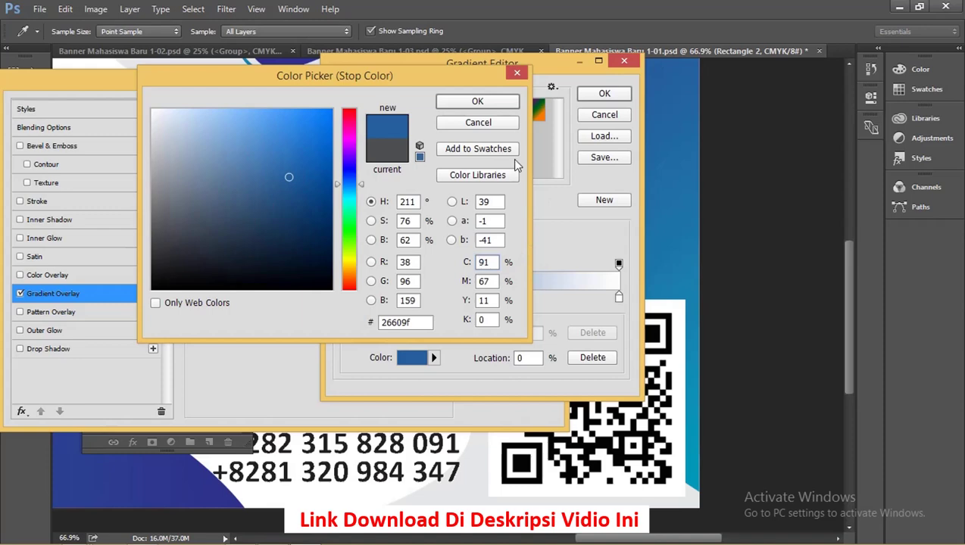
left_click(479, 104)
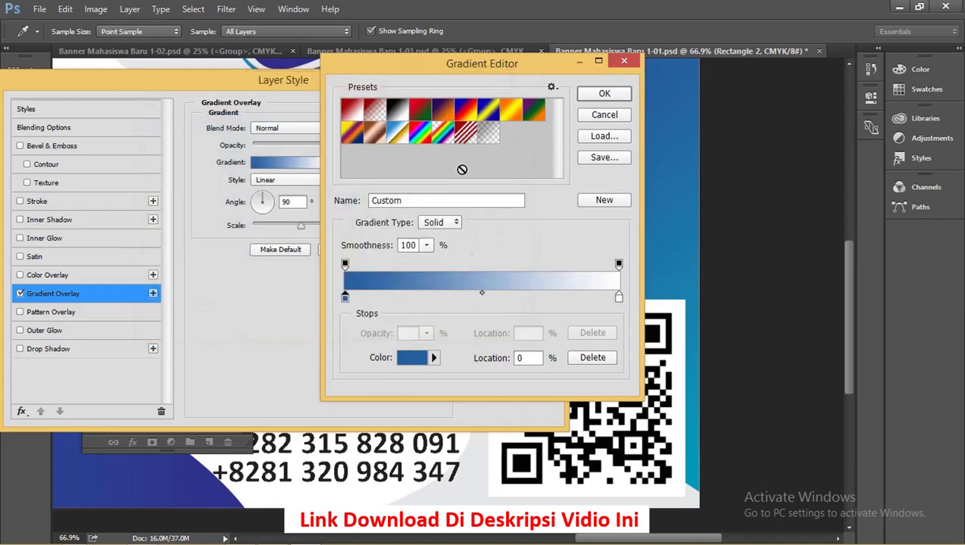
Set the gradient's right colour stop to the banner's teal, 029bbb.
left_click(618, 297)
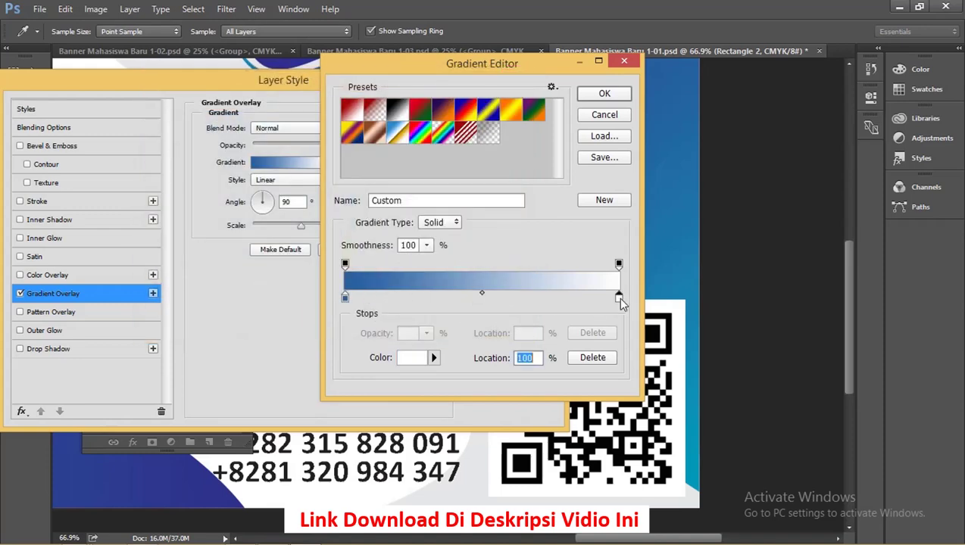
double_click(617, 297)
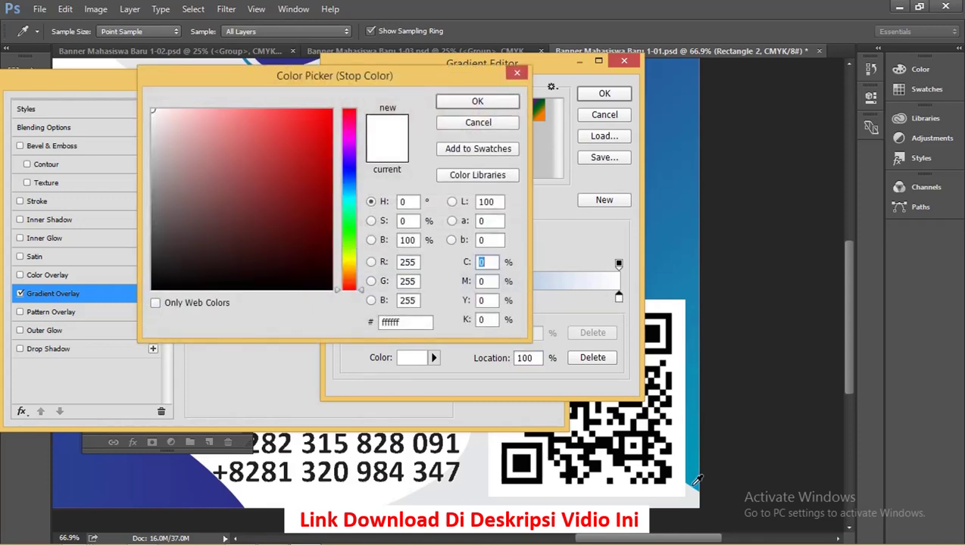
left_click(697, 480)
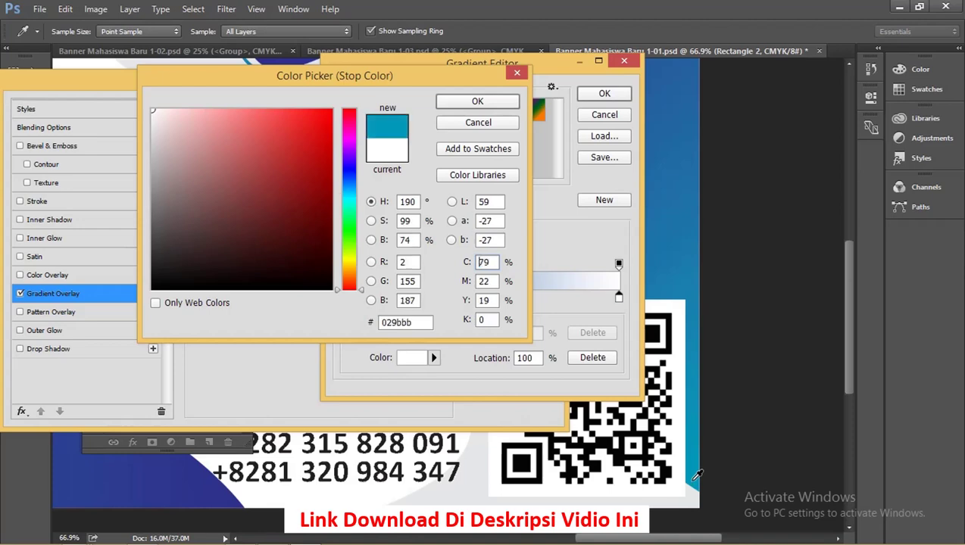
left_click(465, 105)
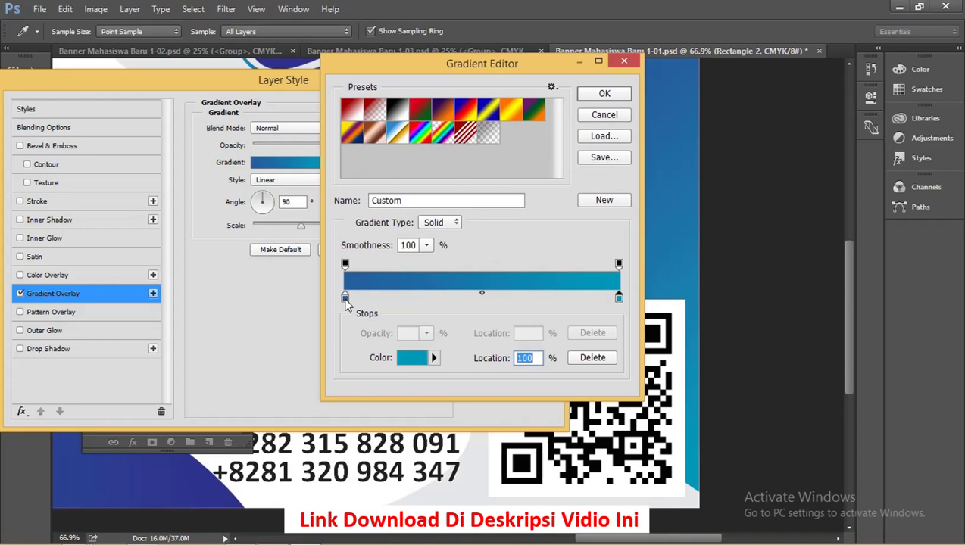
Darken the left stop to dark blue 002e8d and accept the gradient.
left_click(345, 297)
double_click(346, 298)
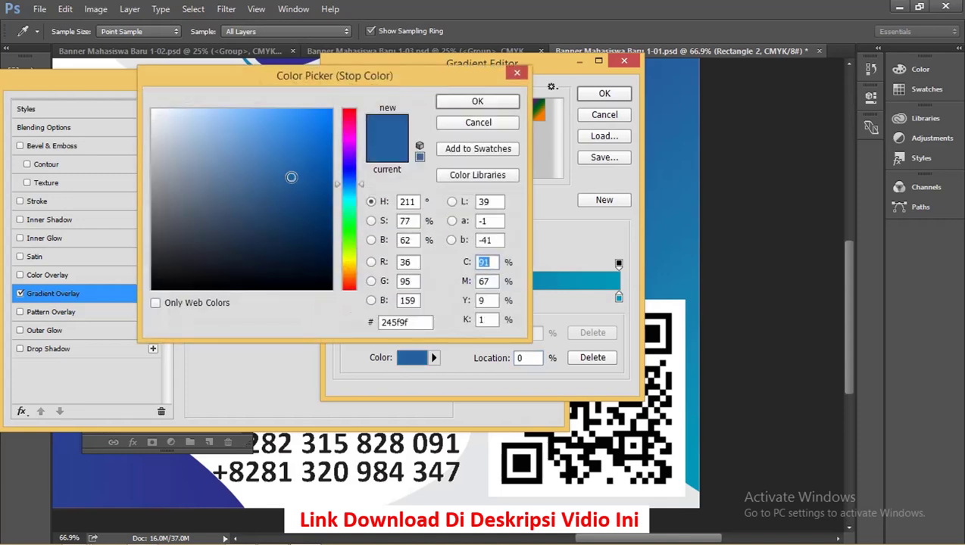
mouse_move(290, 178)
left_mouse_down()
mouse_move(331, 198)
mouse_move(362, 182)
left_mouse_up()
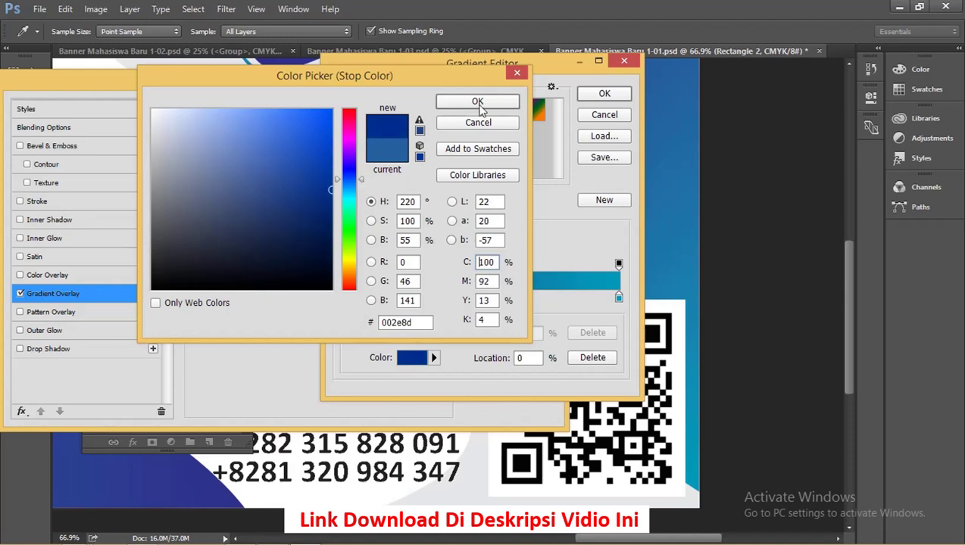
left_click(479, 103)
left_click(605, 93)
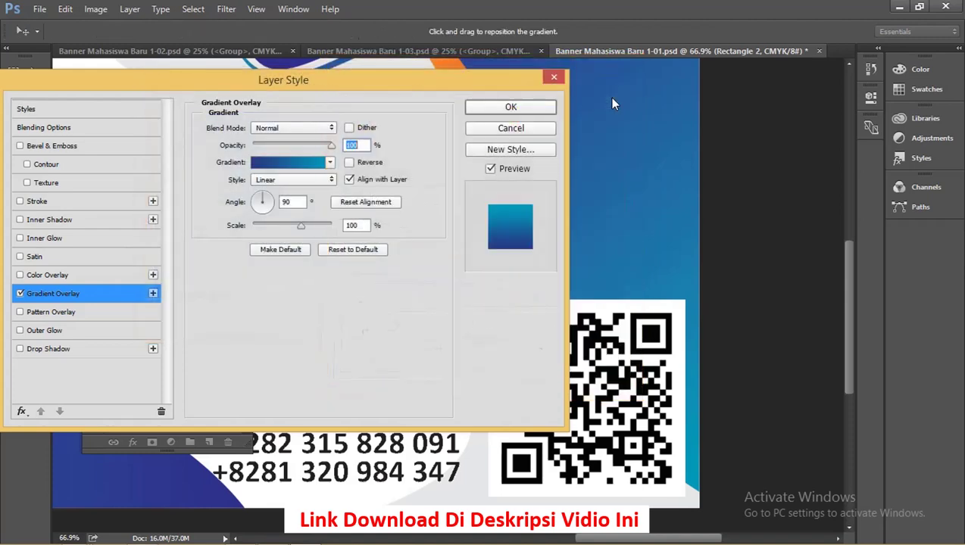
Apply the gradient overlay and select the blue square with the Move tool.
left_click(512, 108)
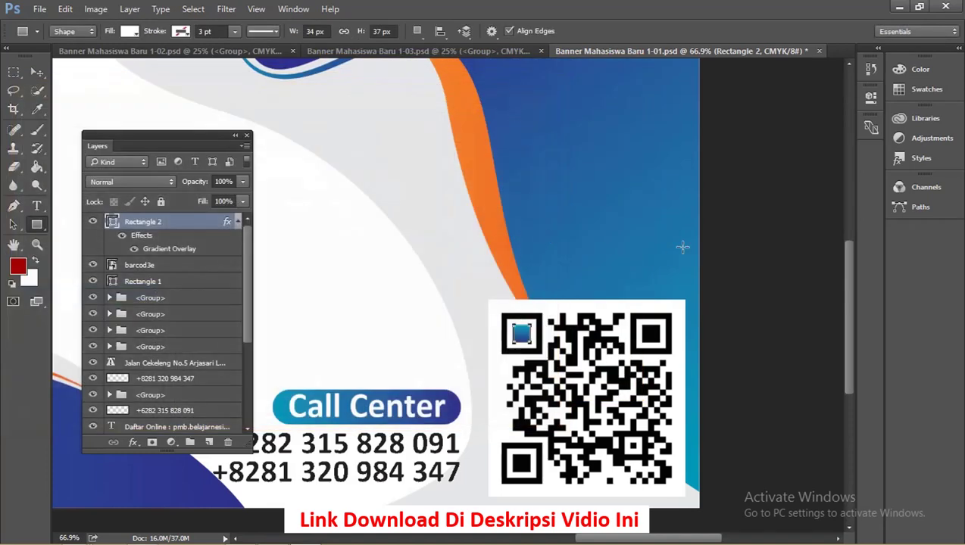
left_click(36, 72)
left_click(726, 337)
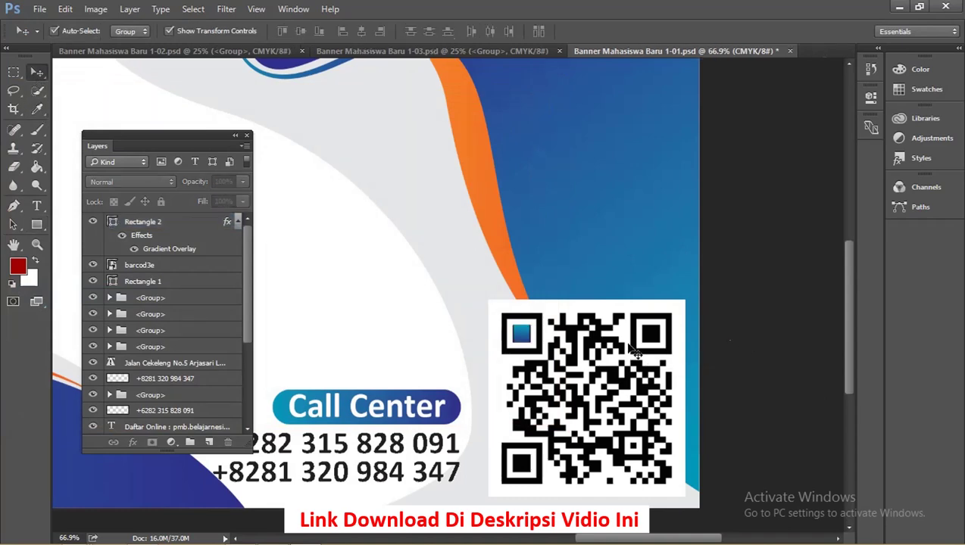
left_click(521, 333)
left_click(717, 334)
Alt-drag copies of the square onto the QR code's top-right and bottom-left markers.
left_click_drag(521, 333, 655, 335)
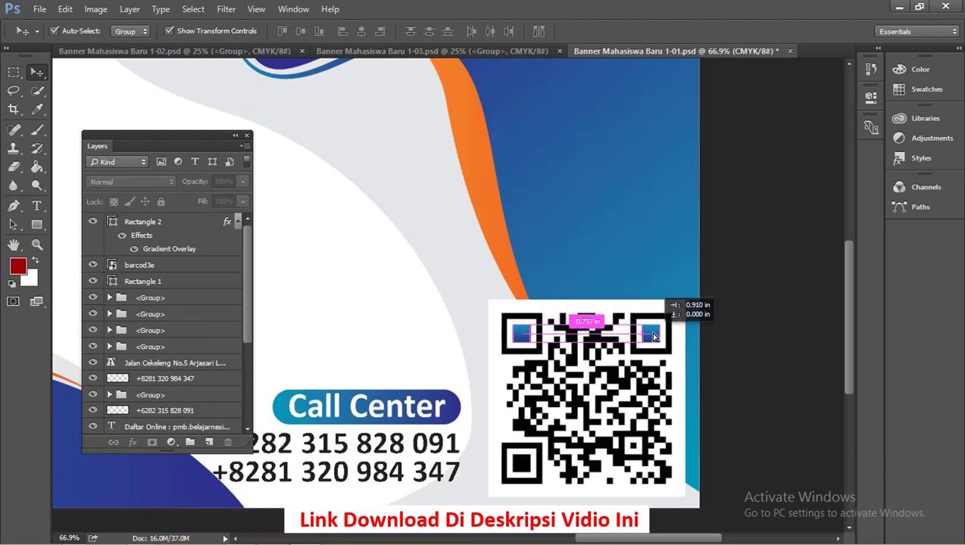
left_click_drag(654, 336, 532, 457)
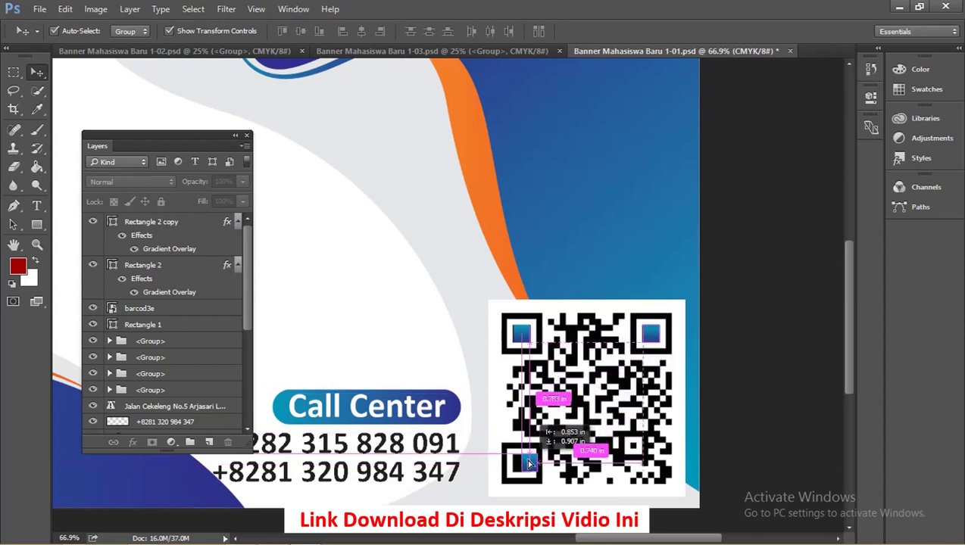
left_click_drag(533, 457, 523, 461)
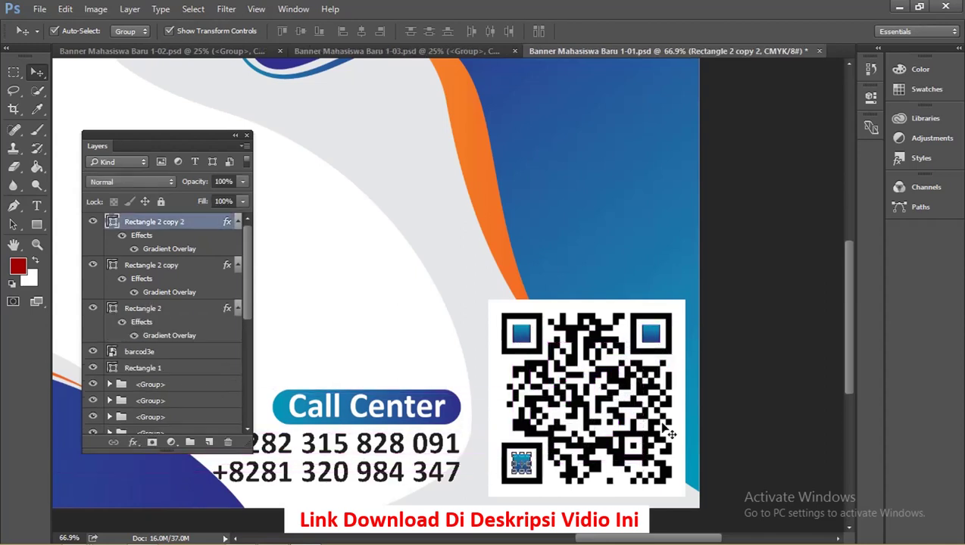
left_click(752, 350)
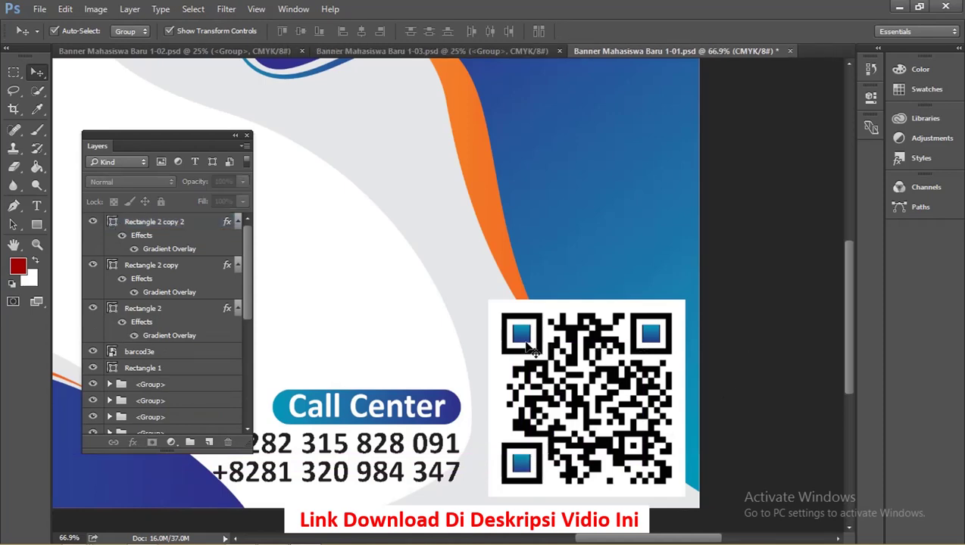
Zoom out to 25% with Ctrl+- and drag the floating Layers panel to the right.
key("ctrl+minus")
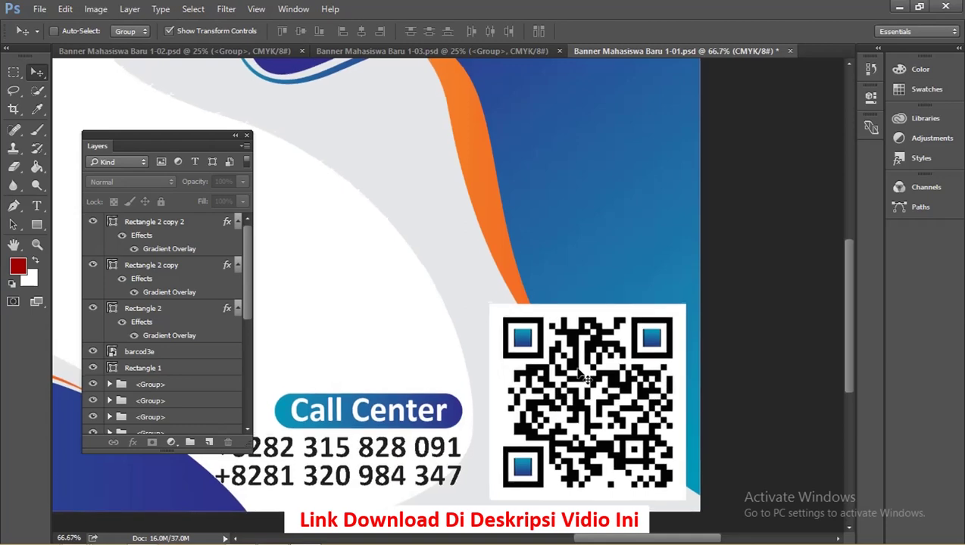
key("ctrl+minus")
key("ctrl+minus")
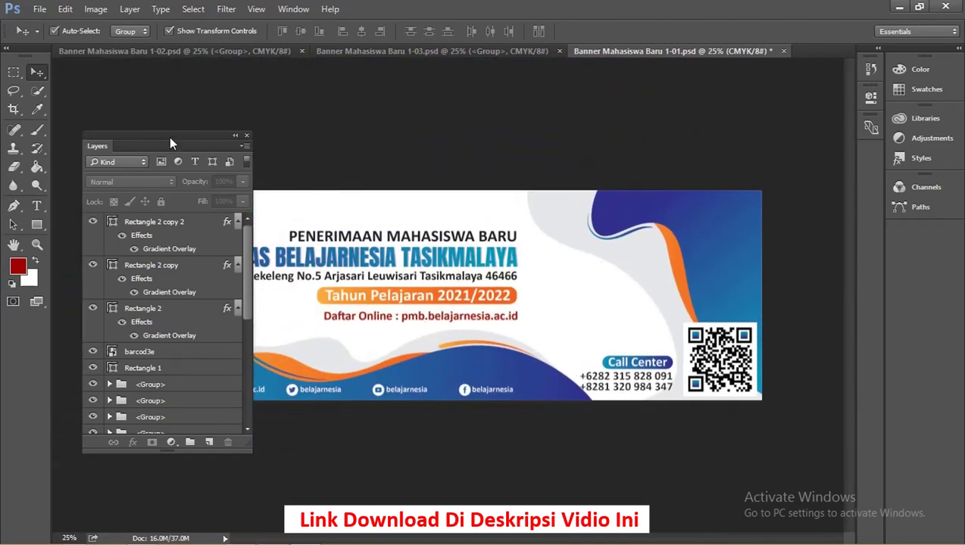
mouse_move(171, 144)
left_mouse_down()
mouse_move(140, 195)
mouse_move(219, 309)
mouse_move(635, 220)
mouse_move(719, 182)
mouse_move(721, 134)
mouse_move(702, 151)
mouse_move(684, 149)
left_mouse_up()
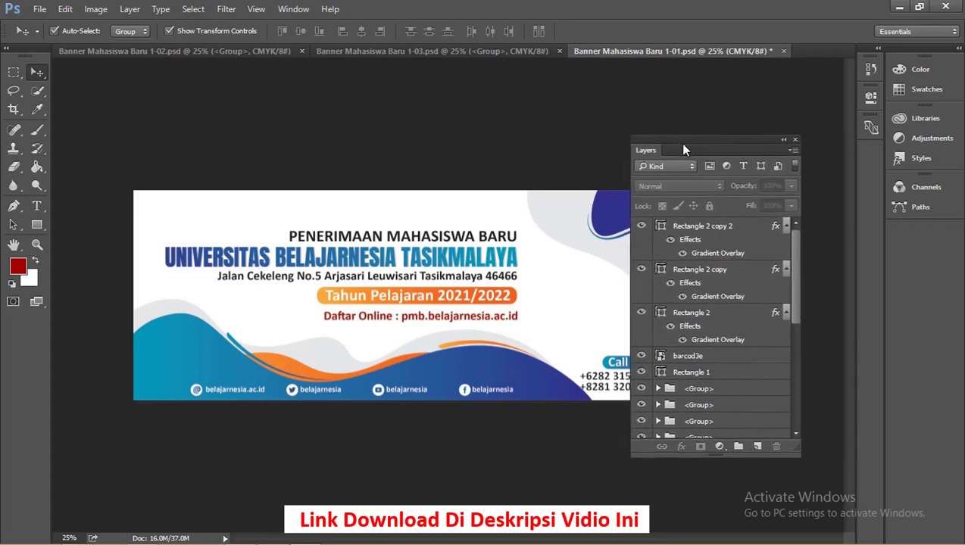
Drag the Model siluet image from Explorer onto the banner and commit it.
key("alt+Tab")
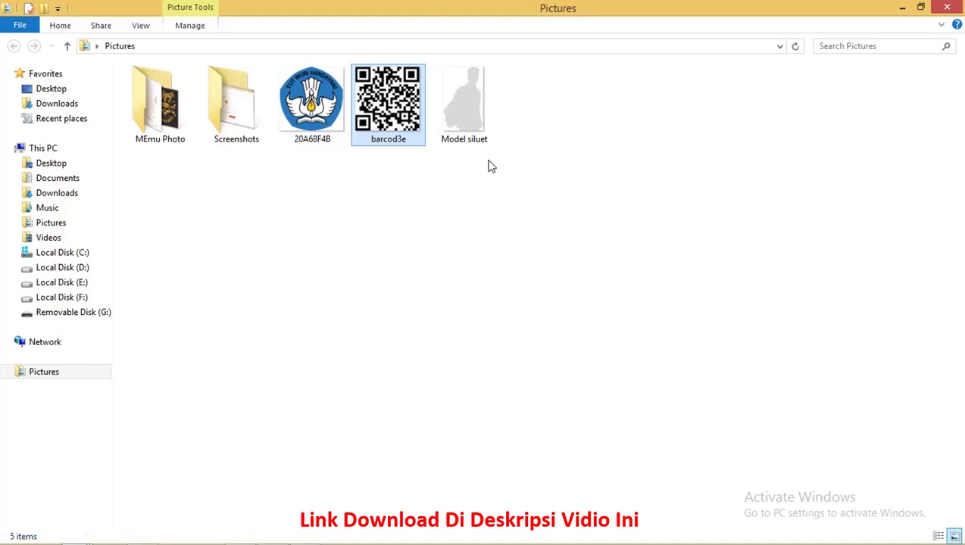
mouse_move(461, 121)
left_mouse_down()
mouse_move(491, 236)
mouse_move(333, 539)
mouse_move(350, 221)
left_mouse_up()
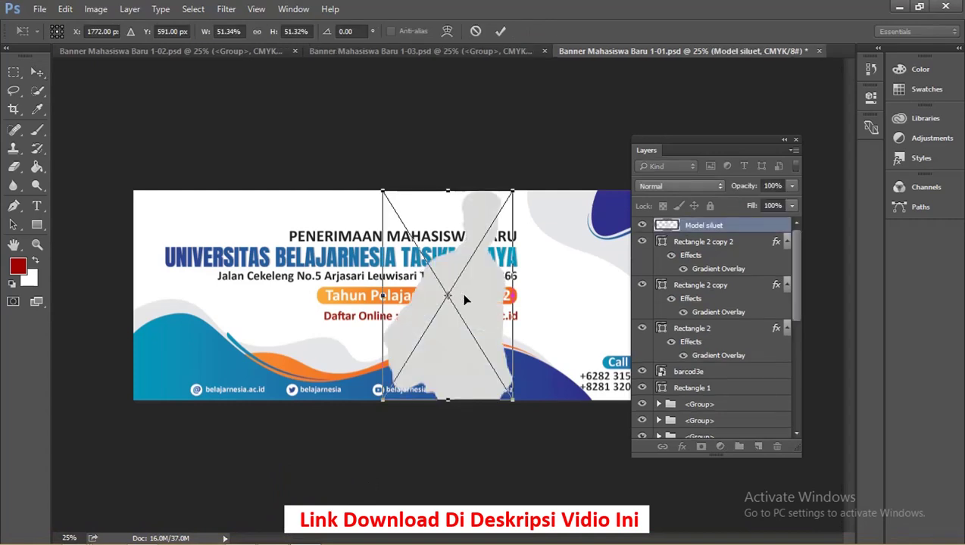
key("Return")
Move the silhouette beside the QR code on the banner's right side.
left_click_drag(465, 300, 447, 301)
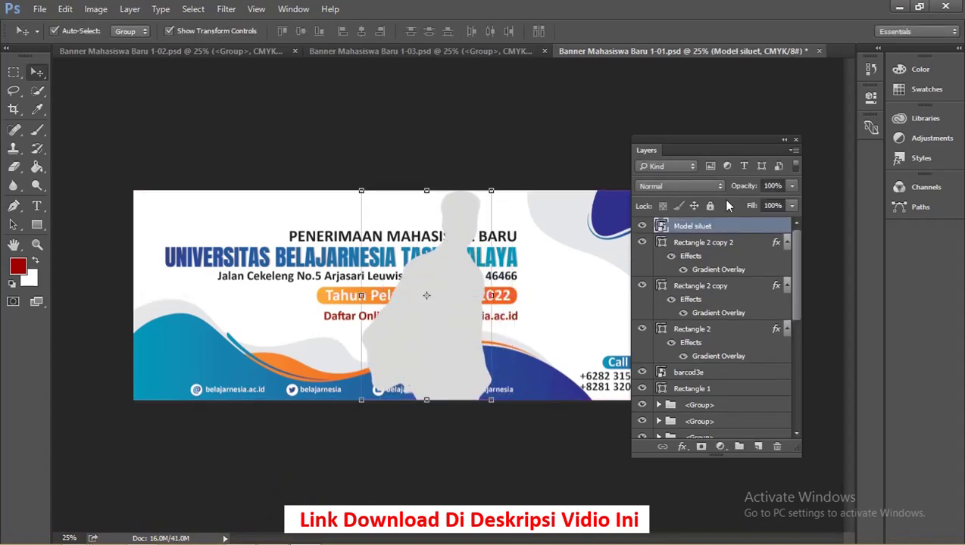
left_click_drag(749, 148, 182, 148)
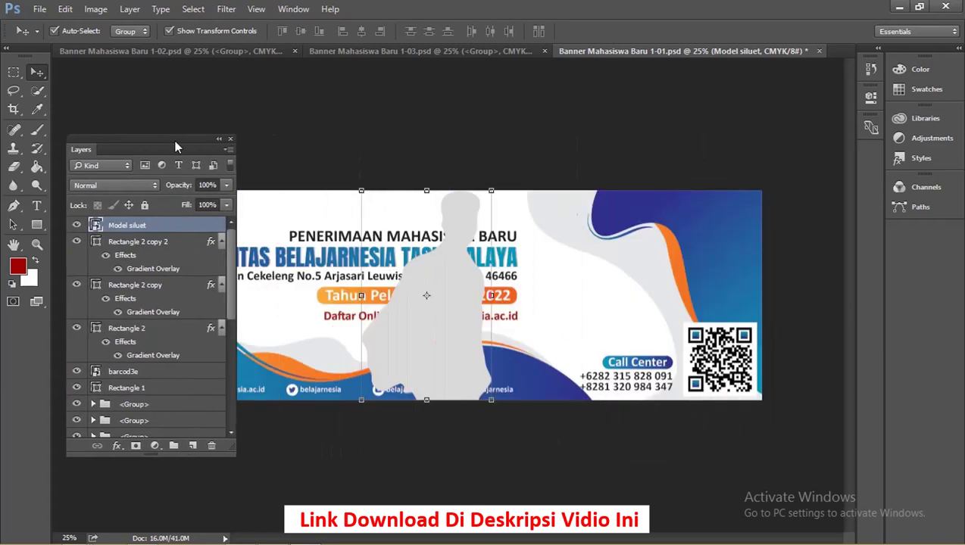
left_click_drag(449, 292, 638, 301)
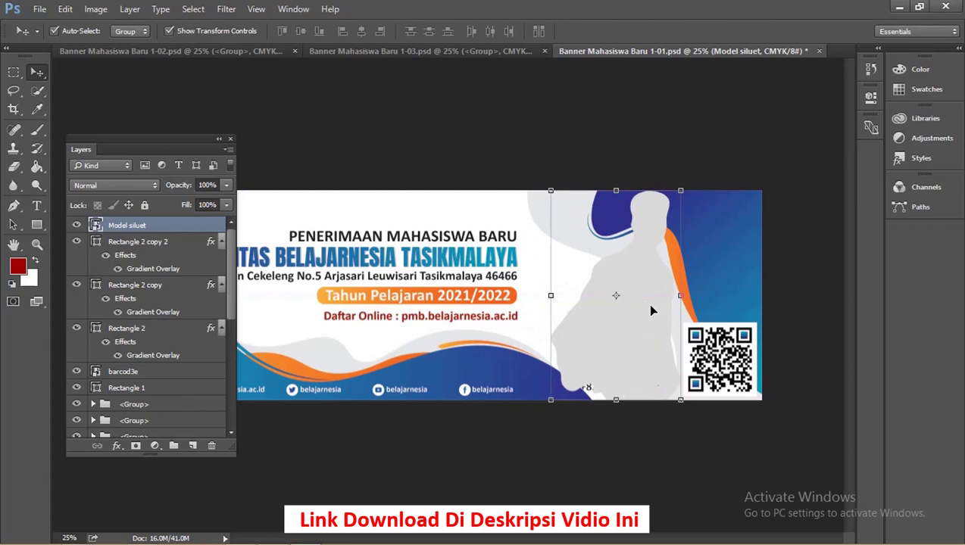
mouse_move(627, 320)
left_mouse_down()
mouse_move(634, 334)
mouse_move(628, 327)
left_mouse_up()
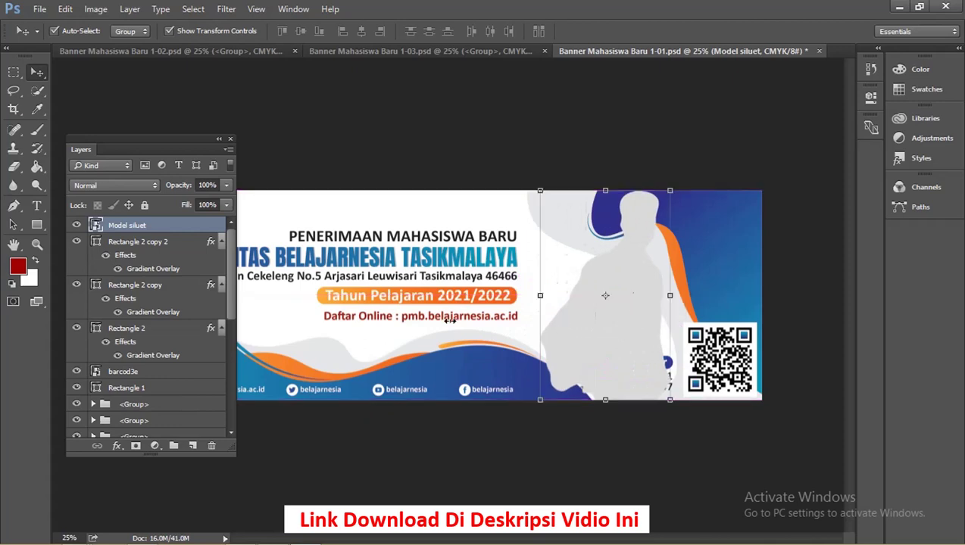
Drag the Model siluet layer into a group, then undo that reorder in History.
scroll(231, 290, "down", 2)
scroll(231, 290, "up", 2)
left_click_drag(160, 230, 174, 421)
scroll(228, 290, "down", 4)
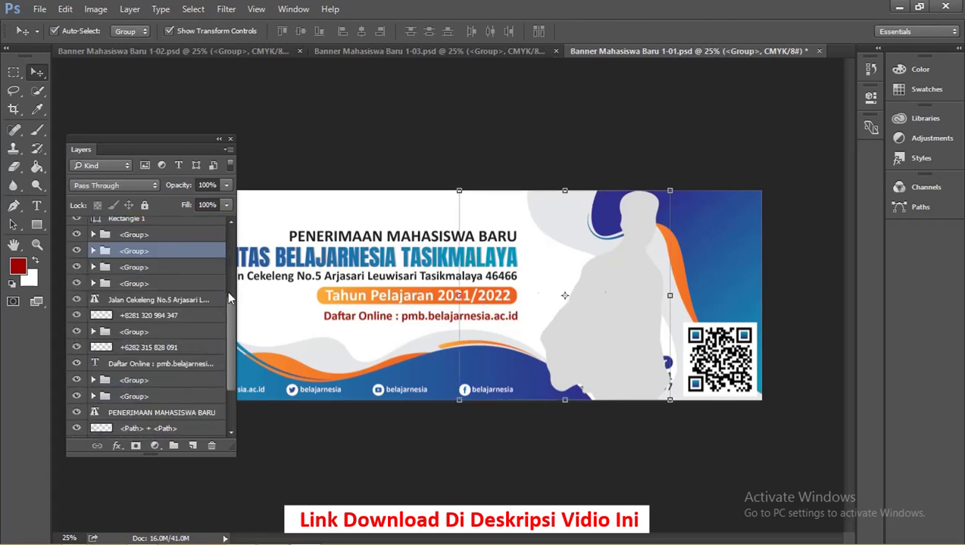
mouse_move(233, 316)
left_mouse_down()
mouse_move(228, 332)
mouse_move(233, 309)
left_mouse_up()
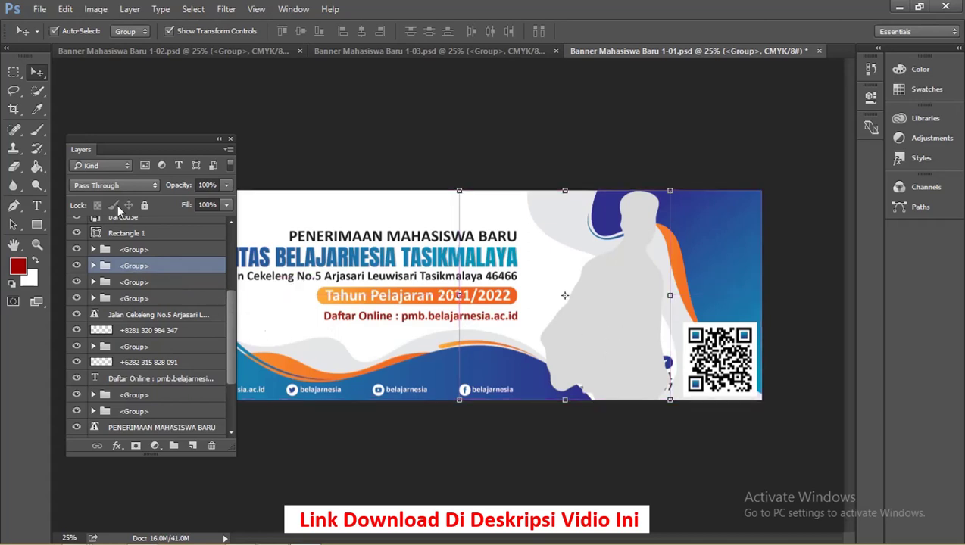
left_click_drag(230, 331, 225, 290)
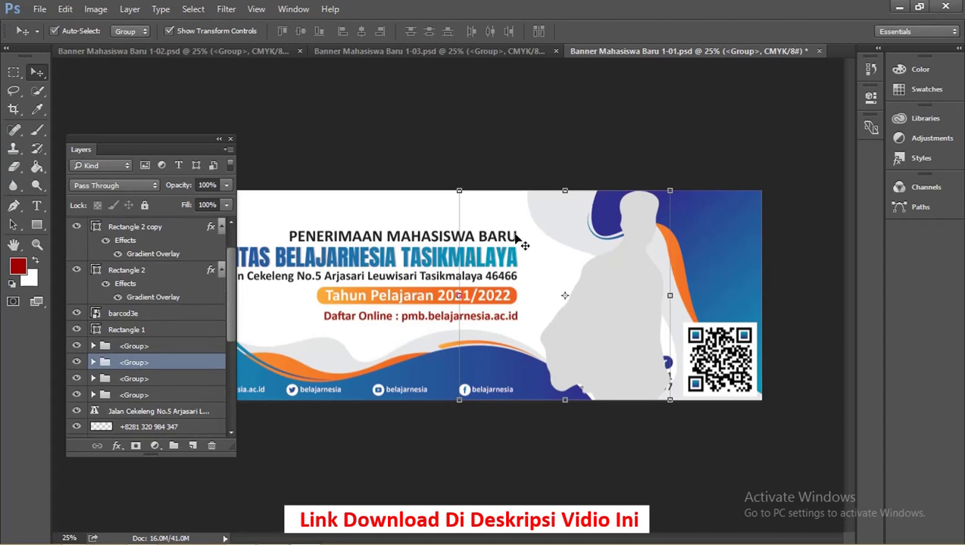
left_click(872, 69)
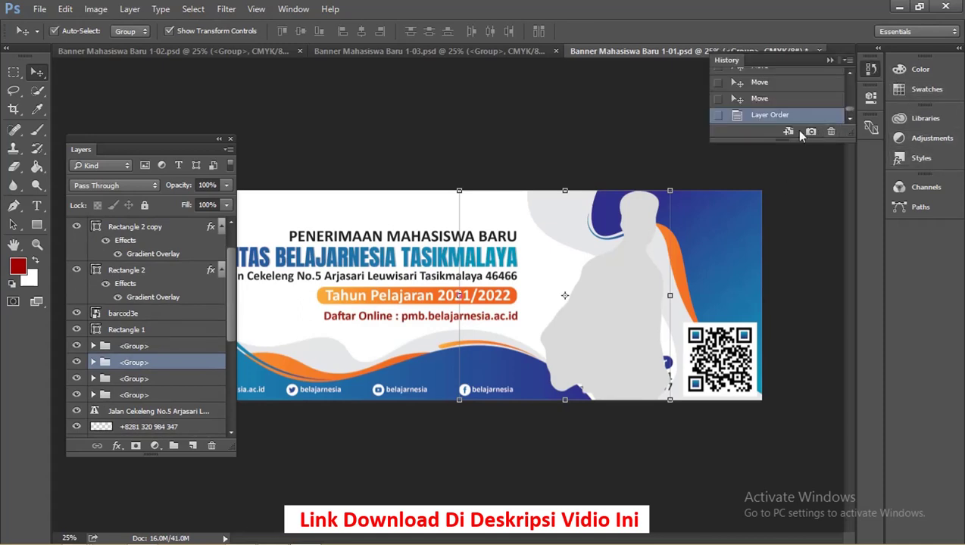
left_click(836, 100)
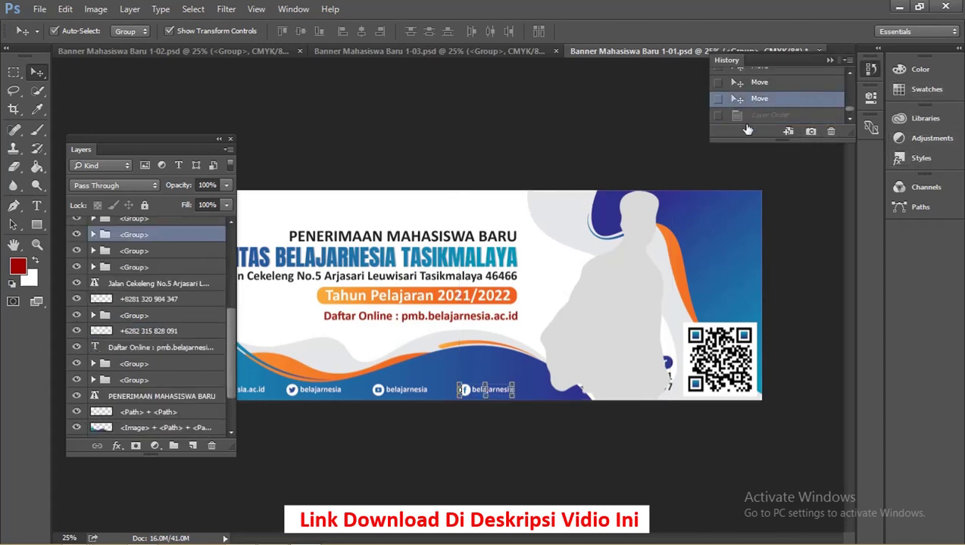
left_click(644, 221)
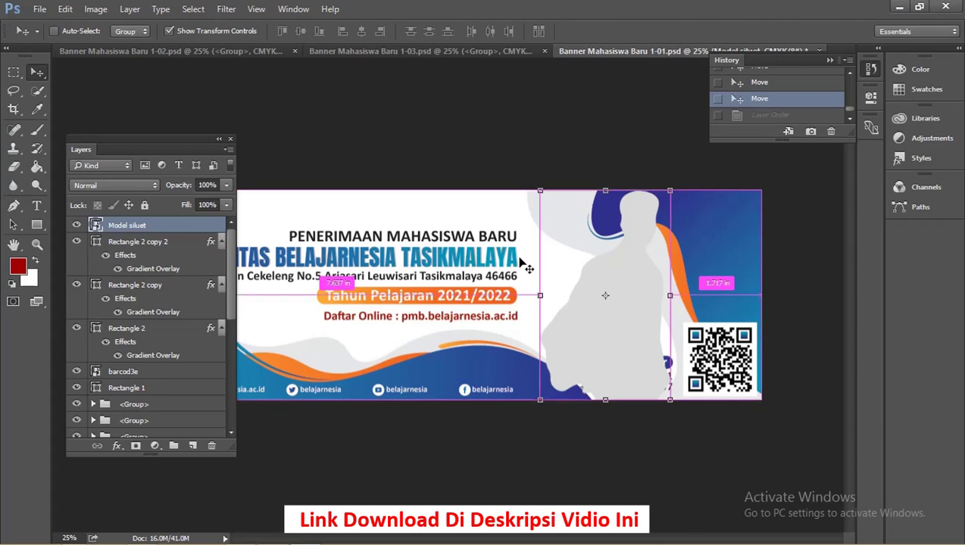
Send the silhouette to back and place it just below <Path> + <Path>.
key("ctrl")
key("ctrl+shift+bracketleft")
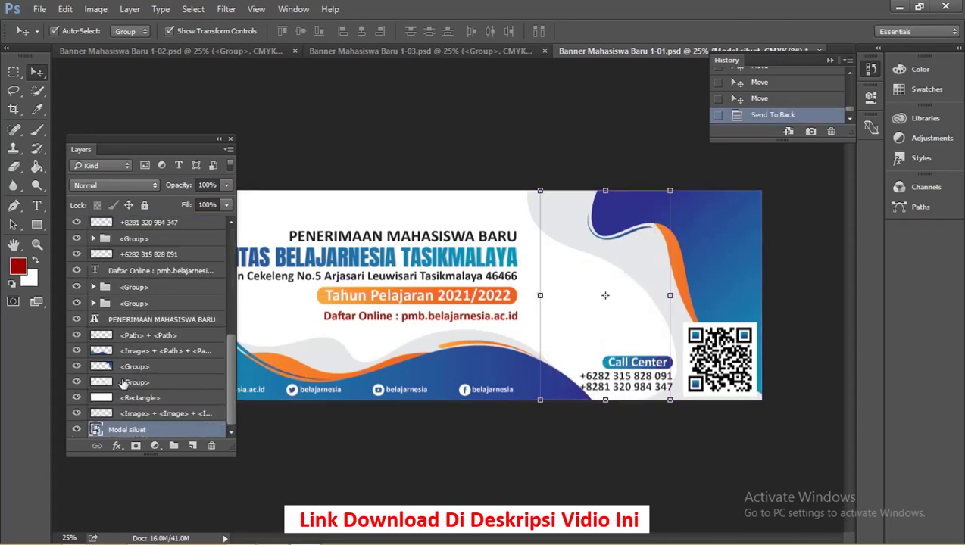
left_click_drag(153, 433, 157, 346)
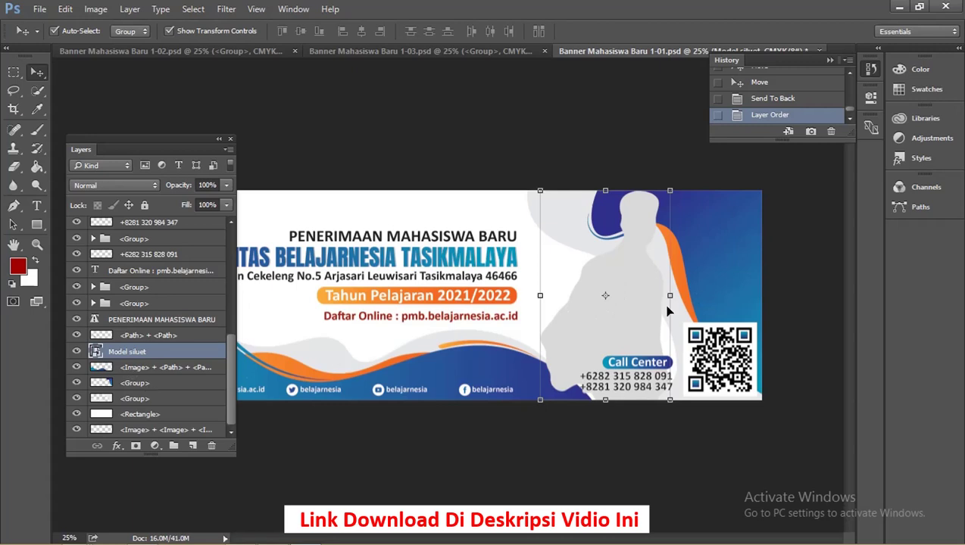
right_click(649, 299)
left_click(636, 297)
left_click_drag(622, 314, 615, 314)
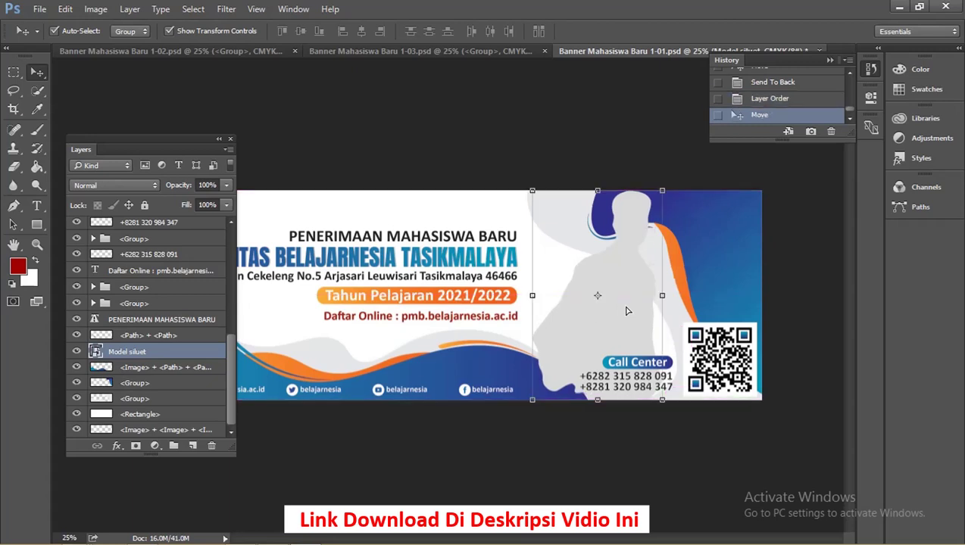
key("ctrl+z")
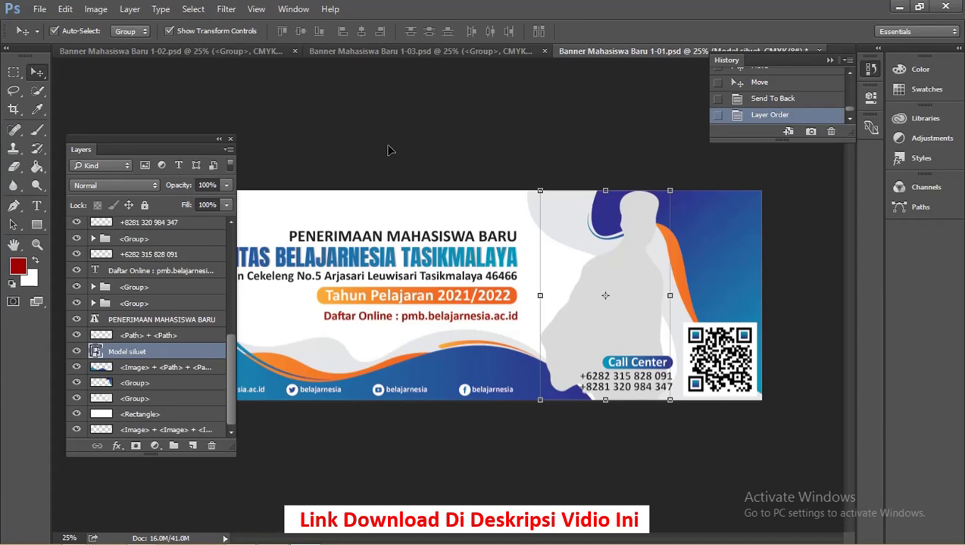
left_click_drag(161, 141, 158, 134)
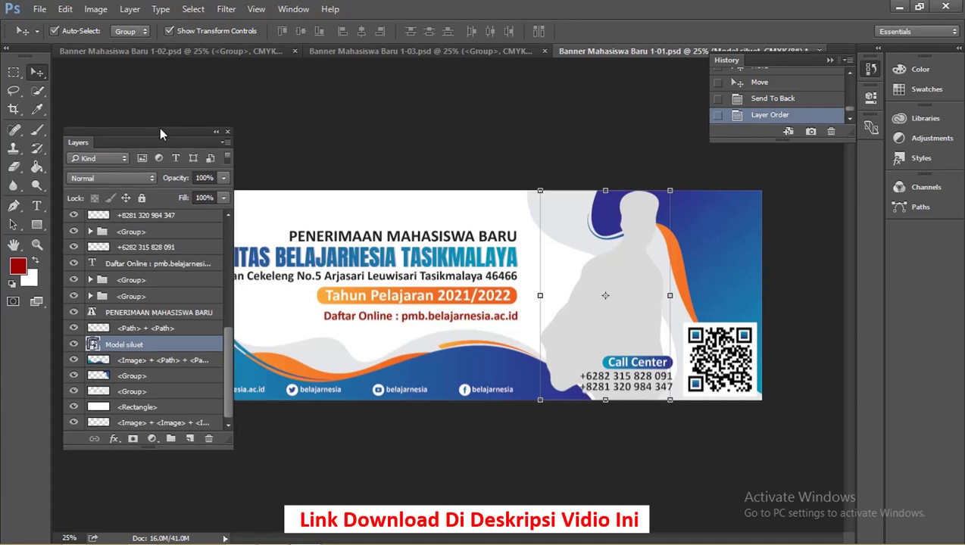
Flip the silhouette horizontally via Edit > Transform and nudge it into place.
left_click(66, 9)
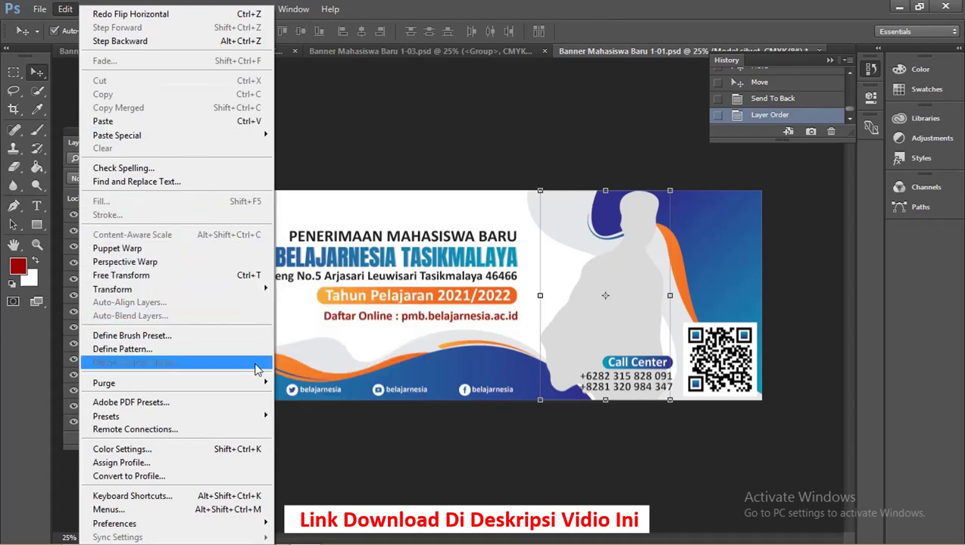
mouse_move(112, 290)
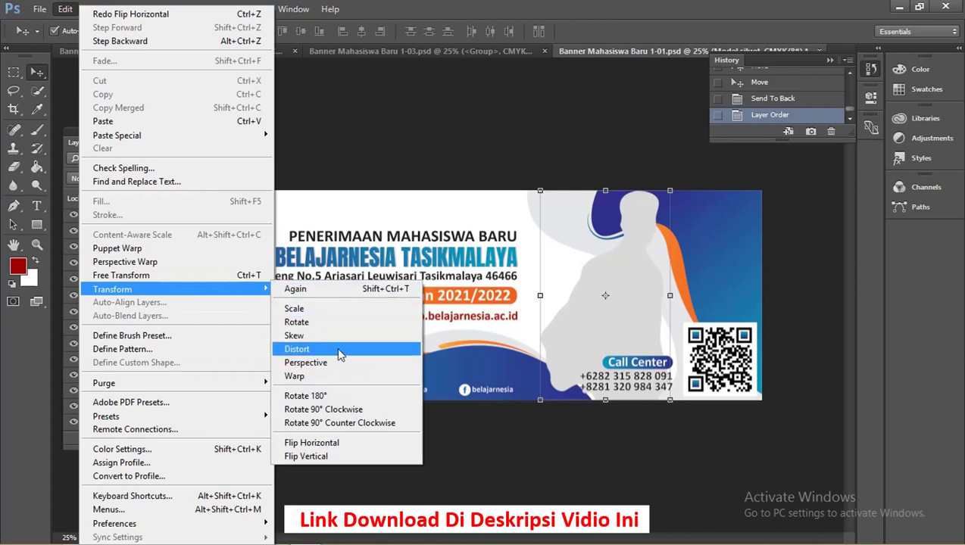
left_click(354, 443)
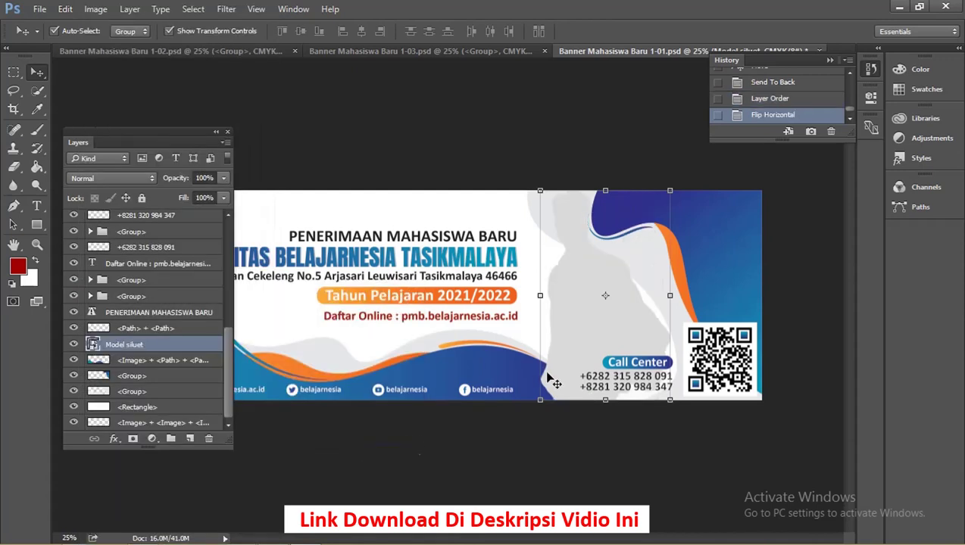
left_click_drag(599, 309, 606, 314)
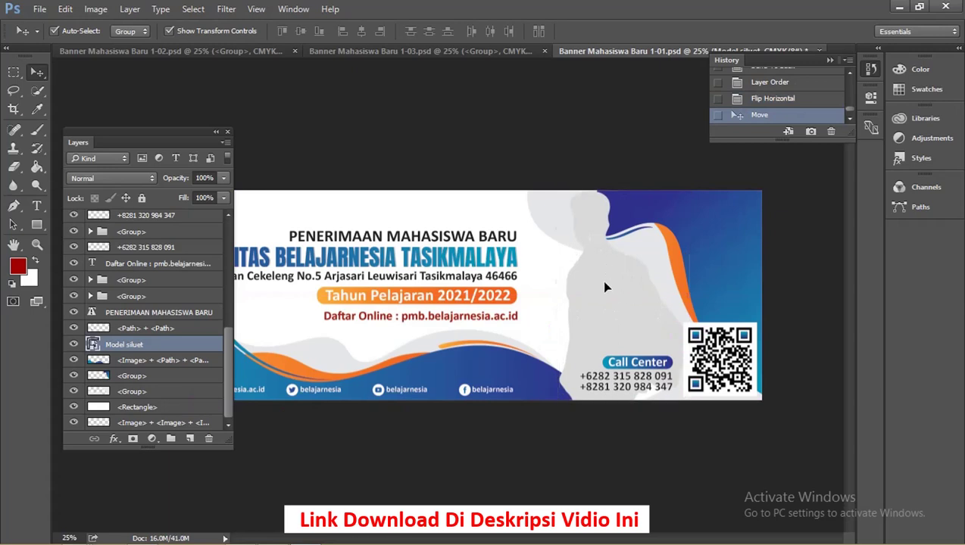
mouse_move(602, 281)
left_mouse_down()
mouse_move(455, 287)
mouse_move(649, 288)
mouse_move(578, 288)
mouse_move(588, 289)
left_mouse_up()
Reselect the silhouette layer and move the Layers panel beside the banner.
left_click(578, 170)
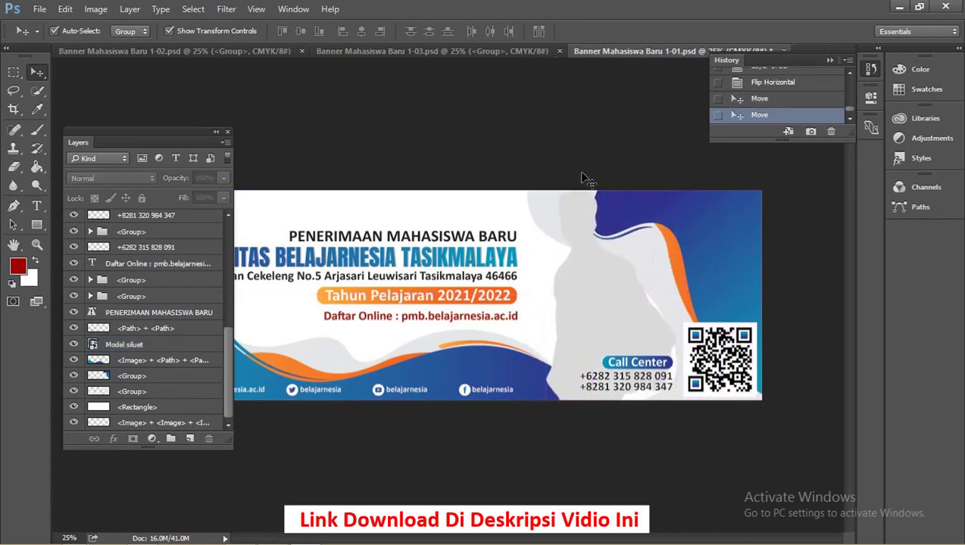
left_click(609, 258)
left_click(551, 159)
left_click(617, 282)
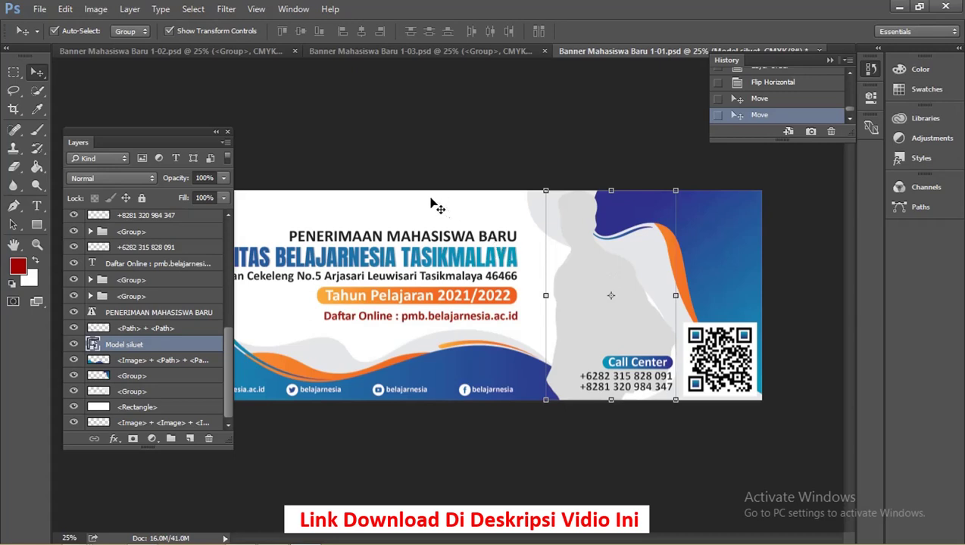
mouse_move(189, 131)
left_mouse_down()
mouse_move(269, 145)
mouse_move(208, 138)
mouse_move(203, 120)
left_mouse_up()
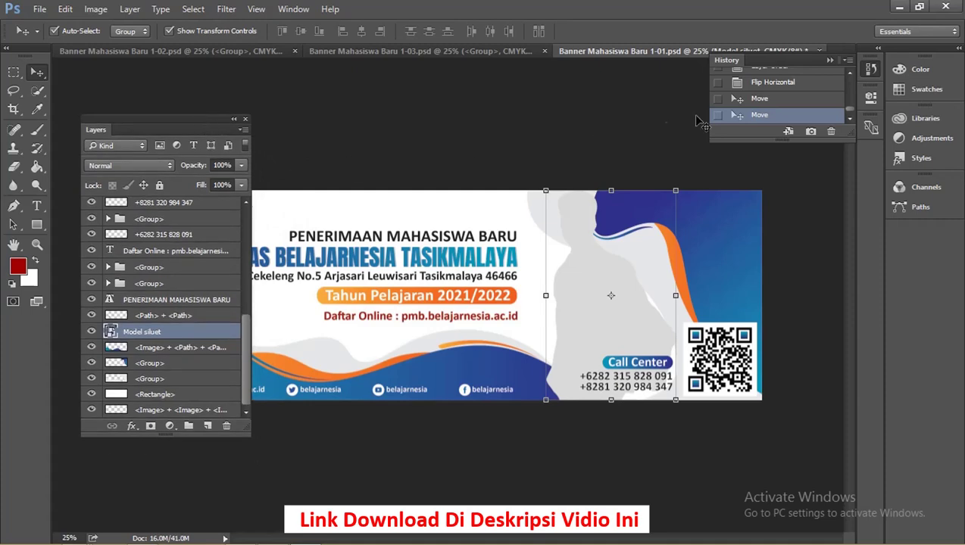
Open Banner Mahasiswa Baru 1 Illustrator from its Explorer folder with right-click Open.
key("alt+Tab")
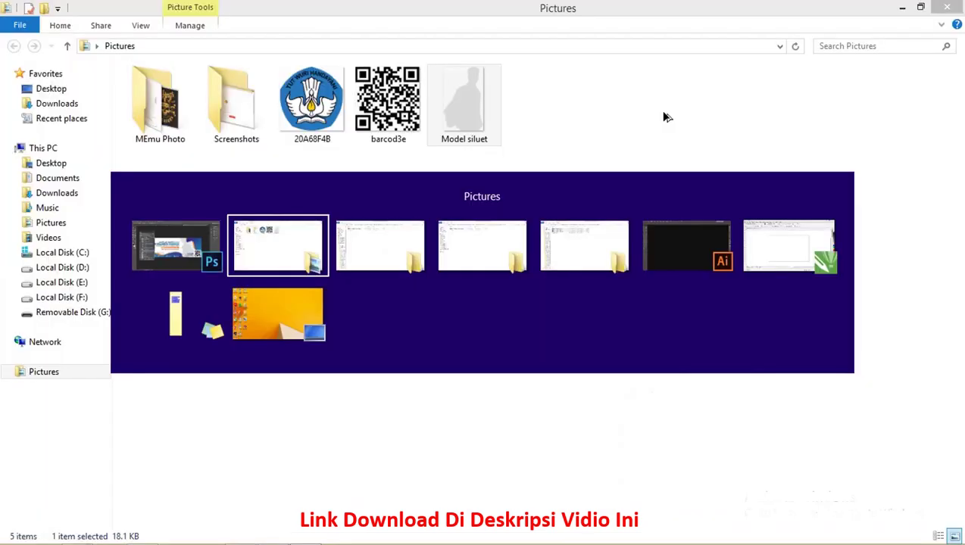
key("alt+Tab")
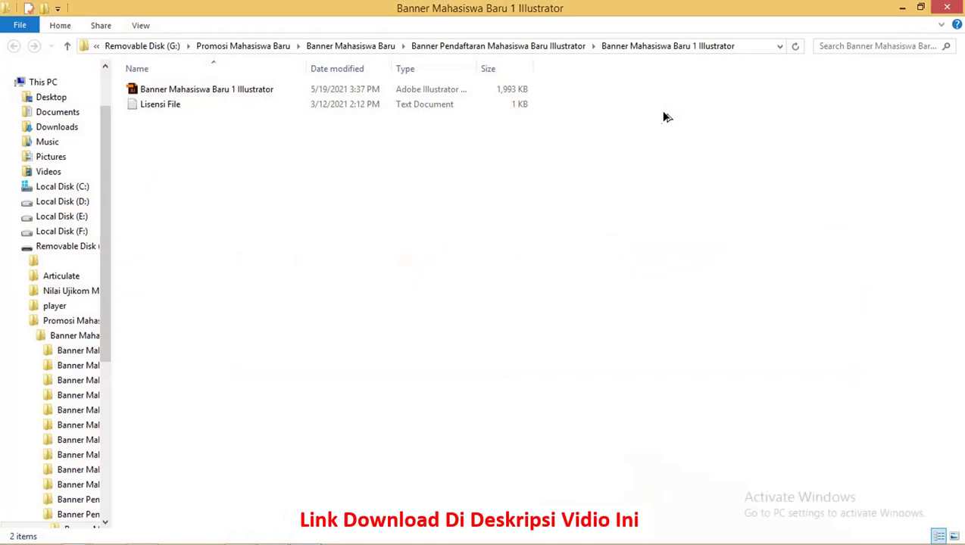
left_click(179, 92)
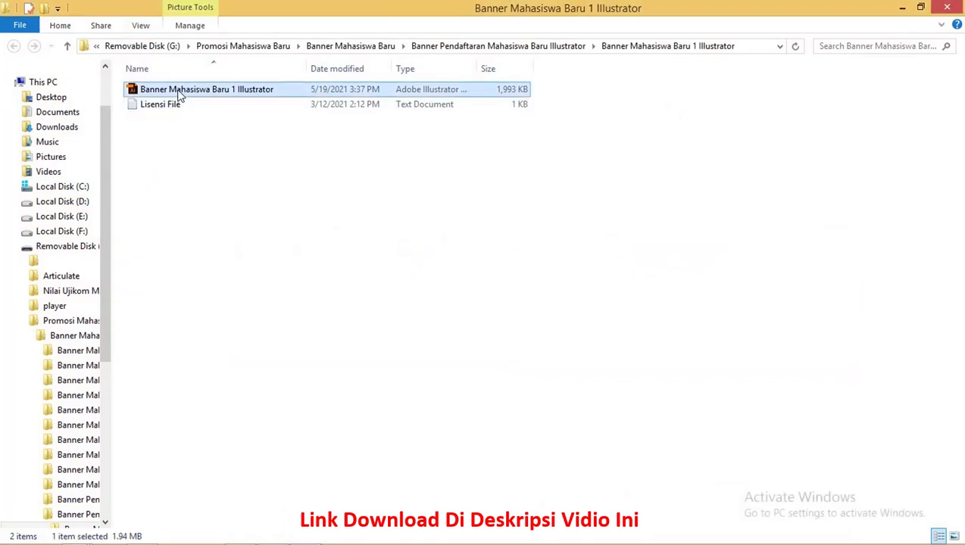
right_click(179, 91)
left_click(209, 98)
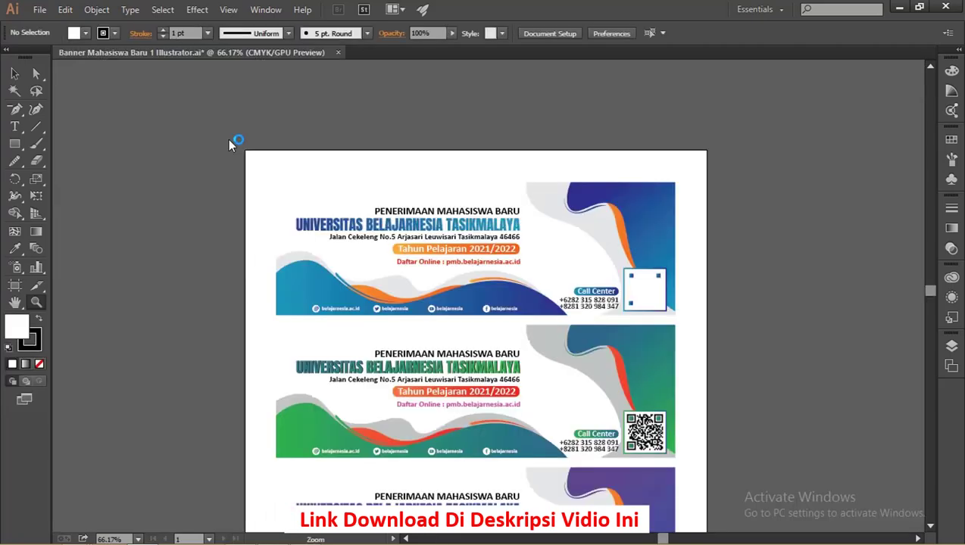
Marquee-select the green and purple banners and drag them right off Artboard 1.
scroll(439, 241, "down", 1)
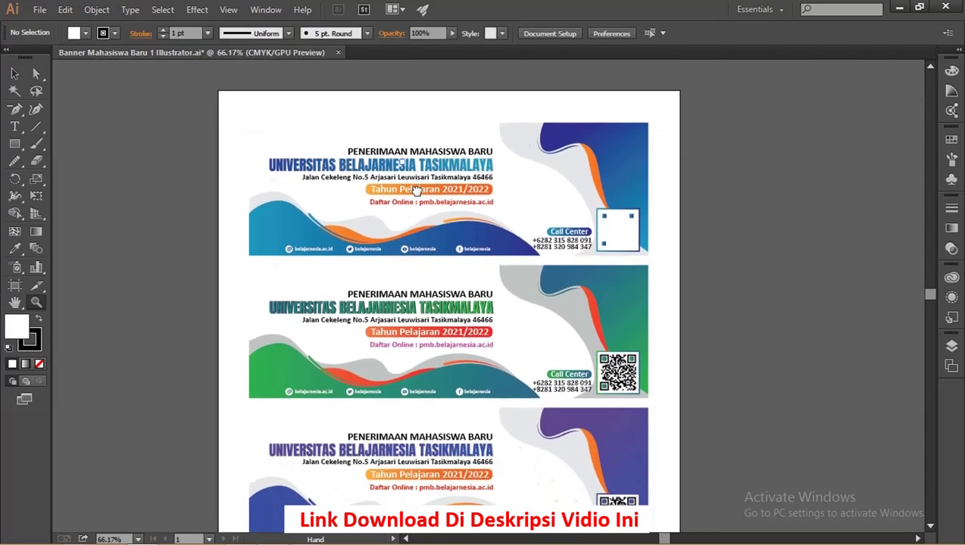
scroll(443, 220, "down", 1)
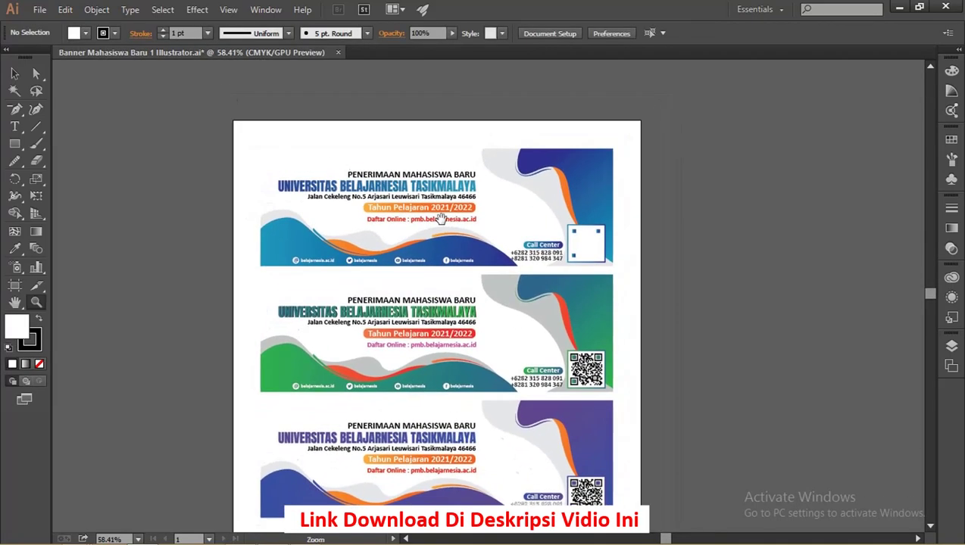
key("v")
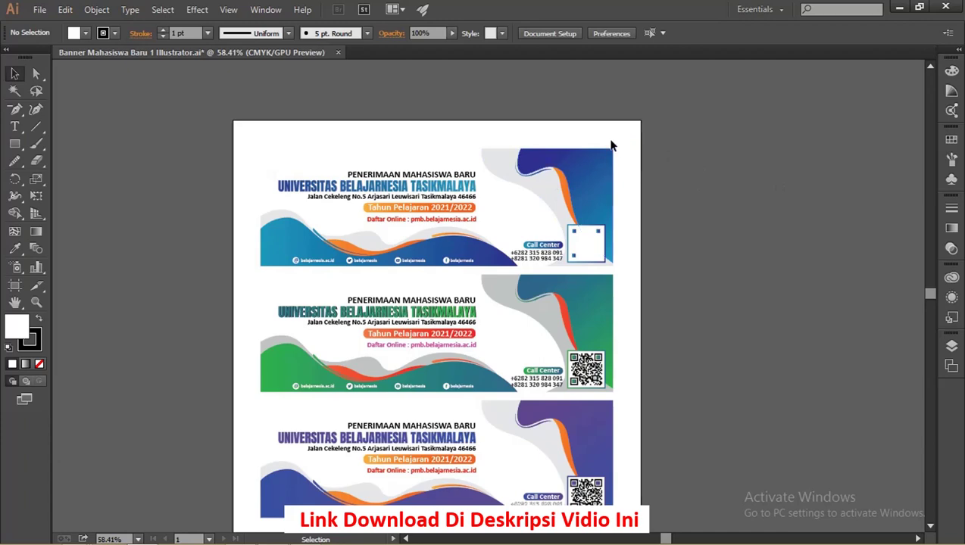
key("z")
left_click_drag(625, 145, 169, 127)
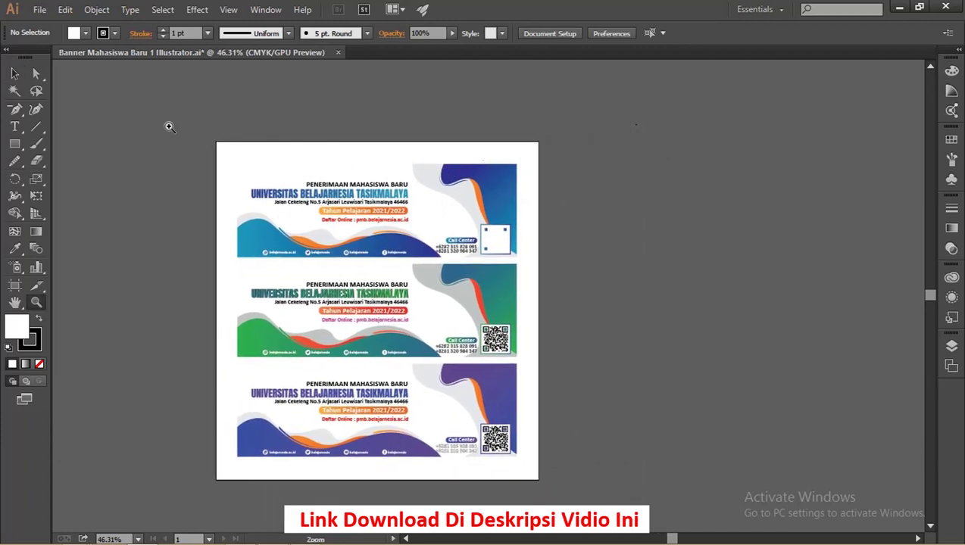
left_click(15, 74)
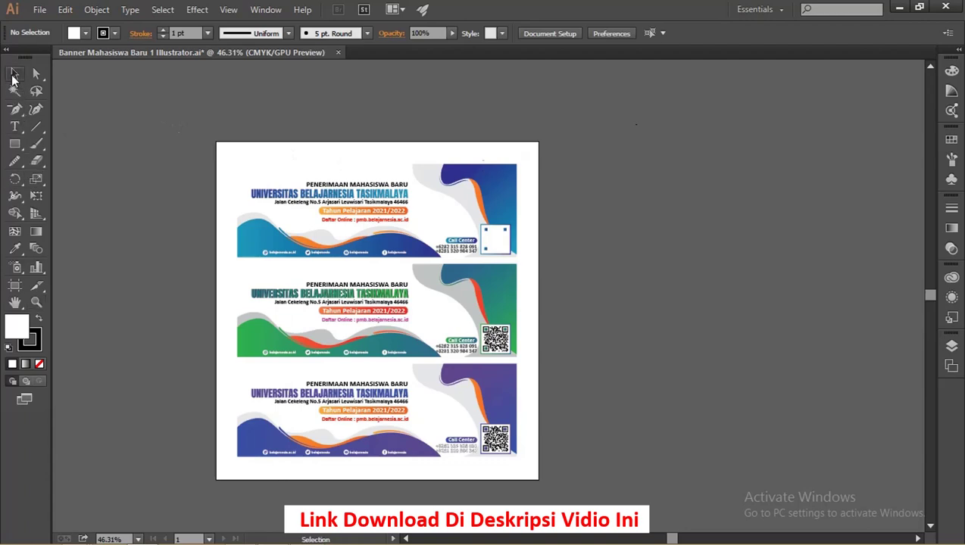
left_click(366, 293)
left_click_drag(633, 492, 151, 263)
left_click_drag(461, 326, 839, 323)
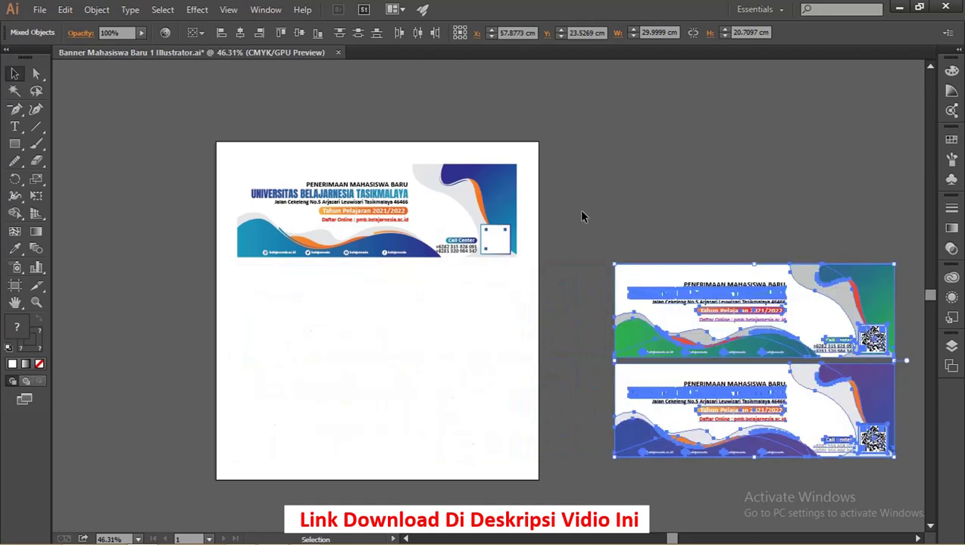
left_click(14, 285)
Shrink Artboard 1 to 30 × 10 cm so it tightly frames the blue banner.
left_click_drag(378, 479, 379, 261)
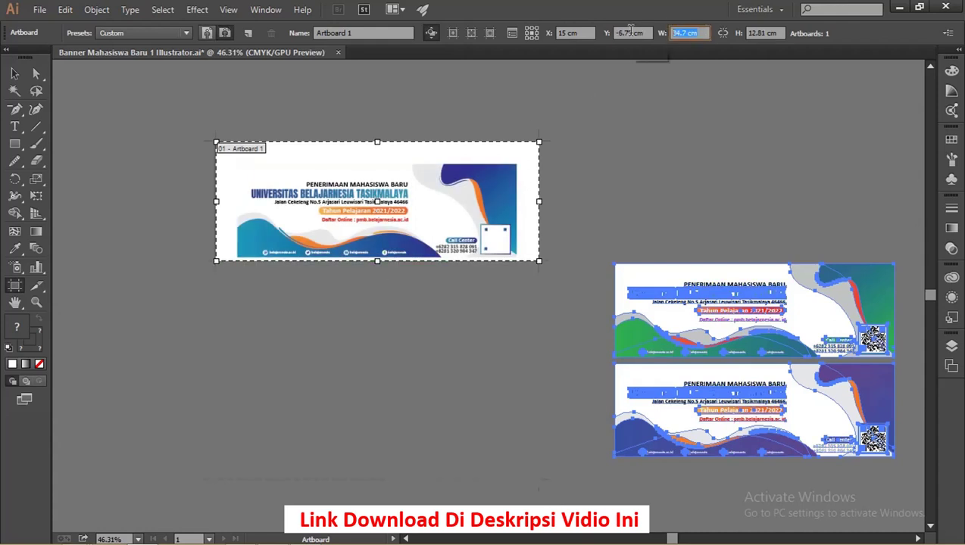
key("Tab")
type("1")
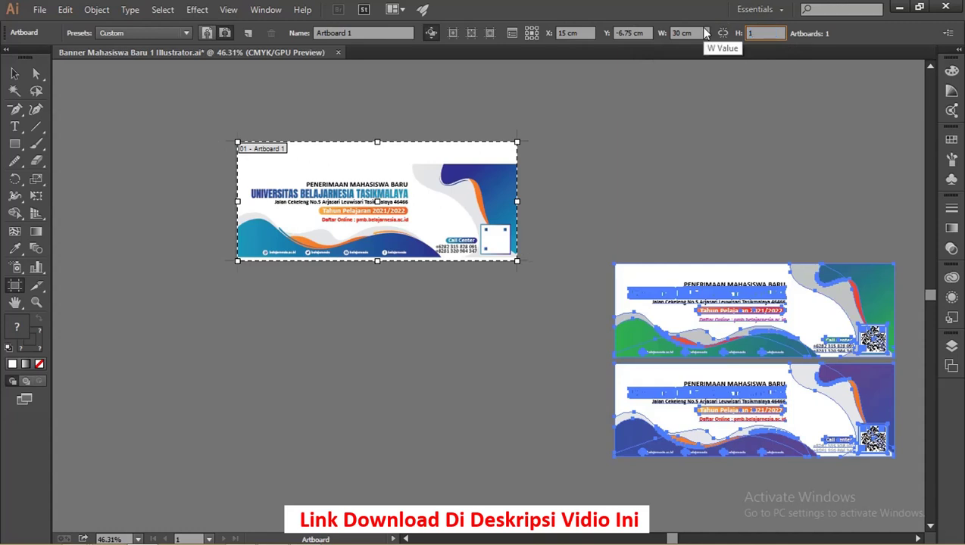
key("Return")
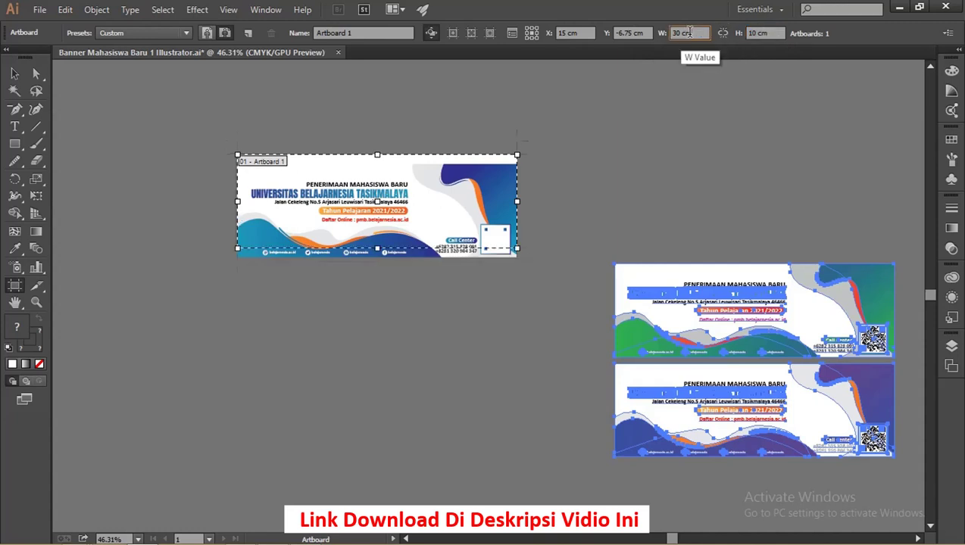
Move the blue banner up so it fits the resized 30 × 10 cm artboard.
key("v")
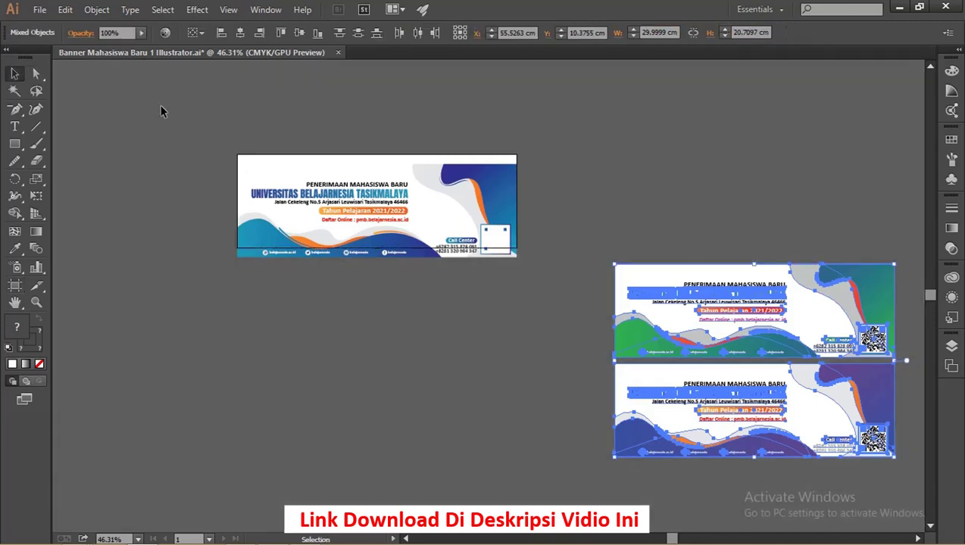
left_click(463, 247)
key("z")
left_click_drag(297, 156, 302, 200)
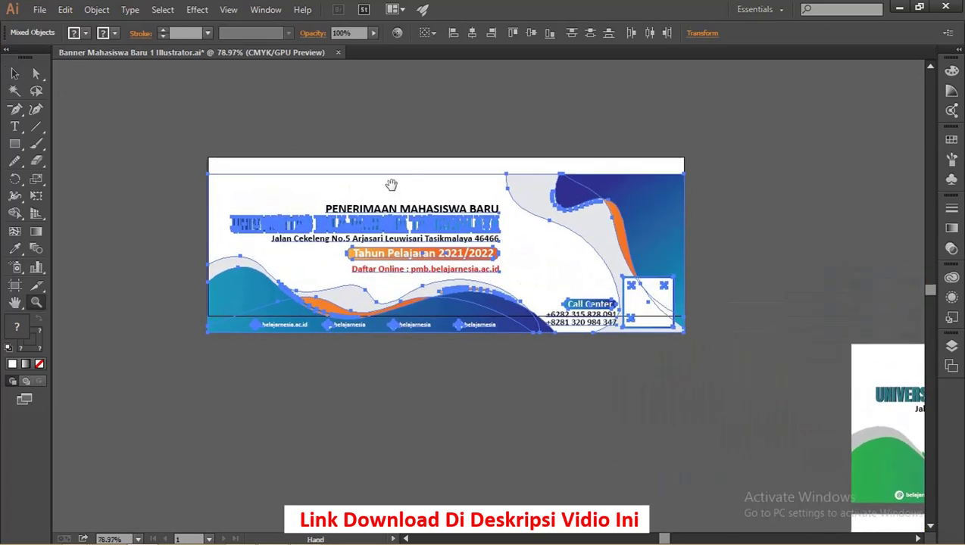
key("v")
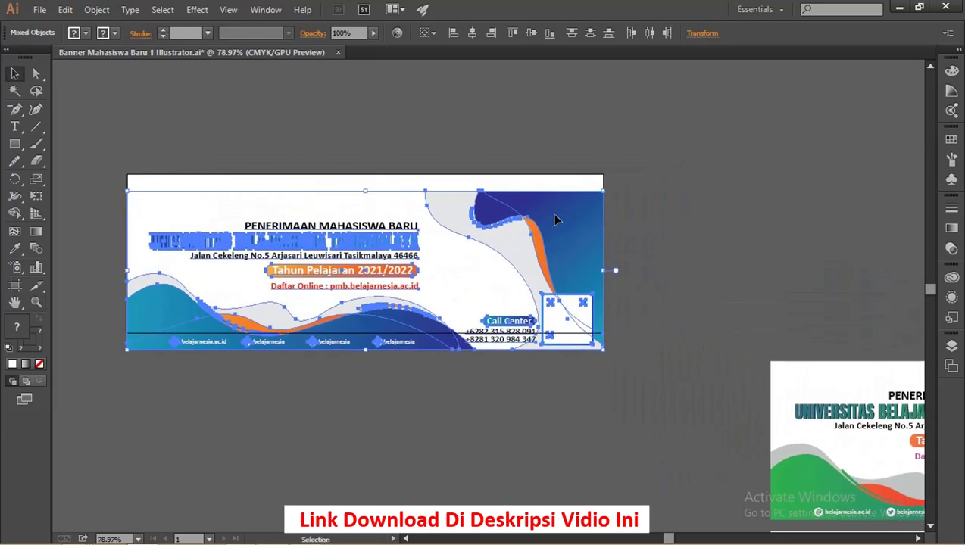
left_click_drag(555, 220, 554, 201)
left_click(709, 232)
Zoom closer and show a floating, enlarged Layers panel listing Layer 1's contents.
key("z")
left_click_drag(308, 206, 384, 218)
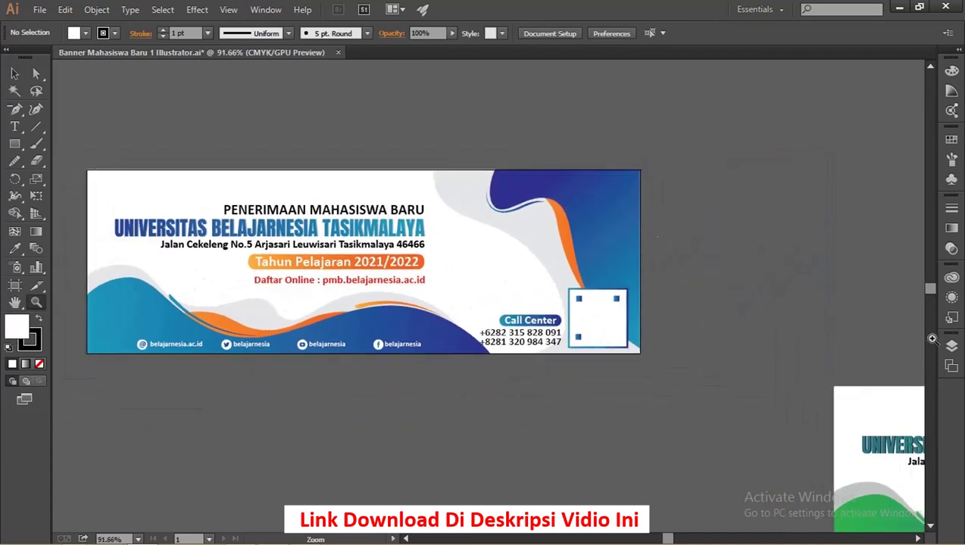
left_click(952, 346)
left_click_drag(788, 337, 691, 157)
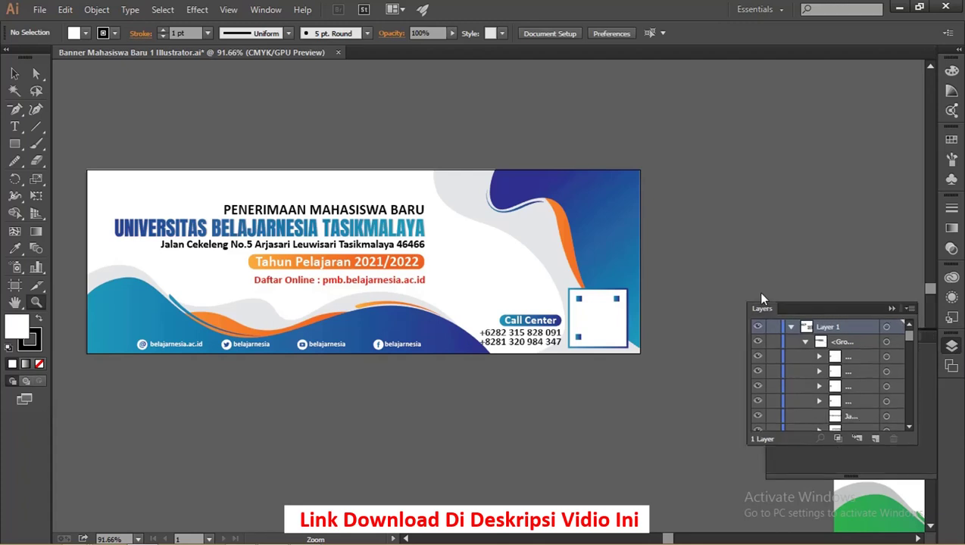
left_click_drag(722, 292, 720, 424)
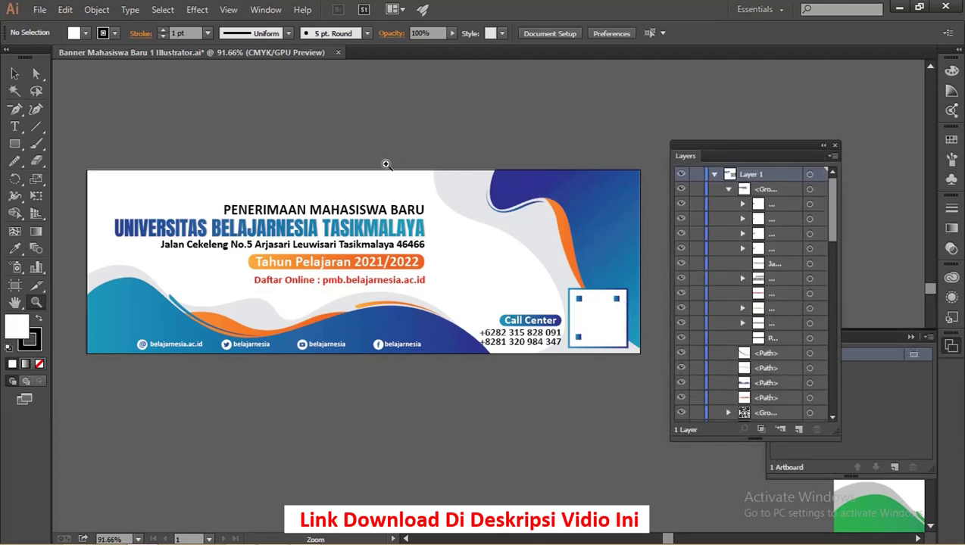
left_click(14, 74)
left_click(516, 216)
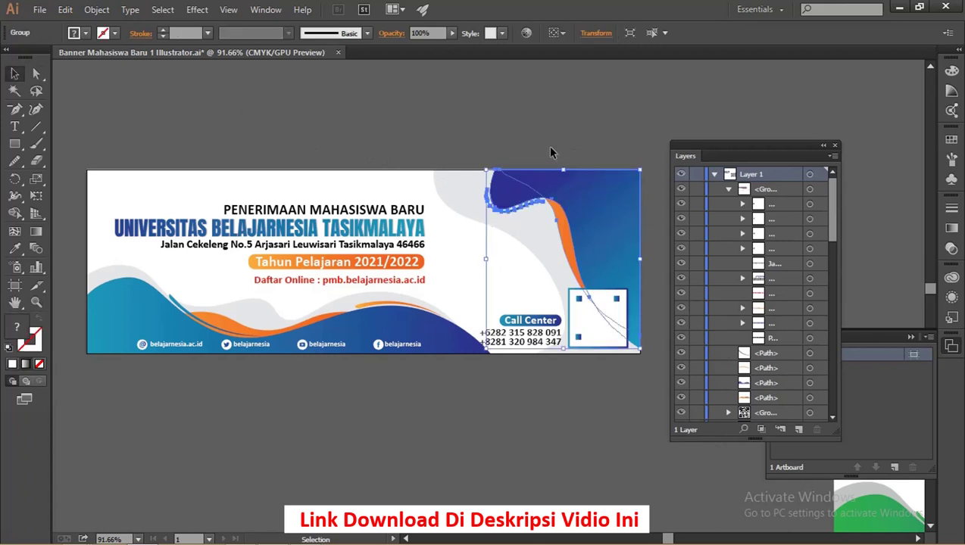
Ungroup the blue and orange shape group on the banner's right side.
left_click(548, 146)
left_click(598, 206)
right_click(600, 206)
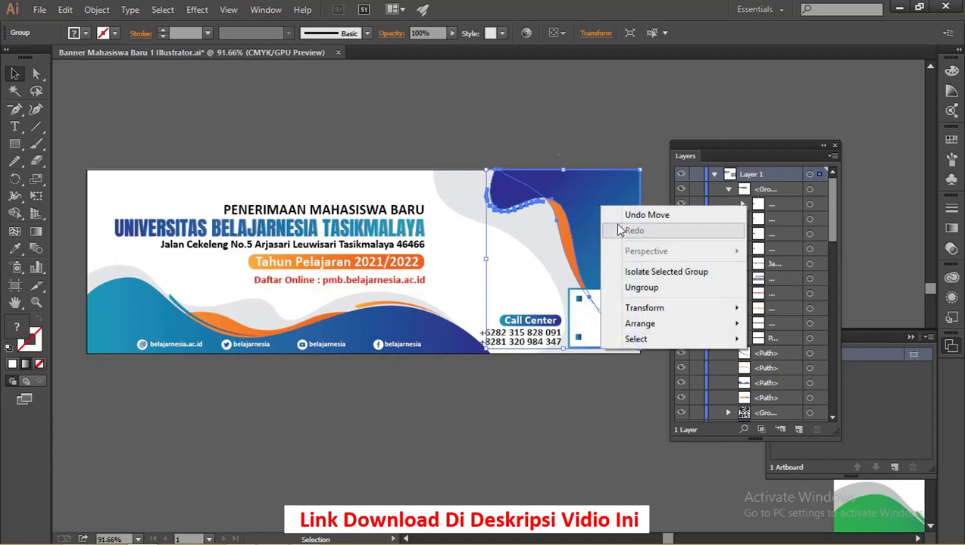
left_click(653, 284)
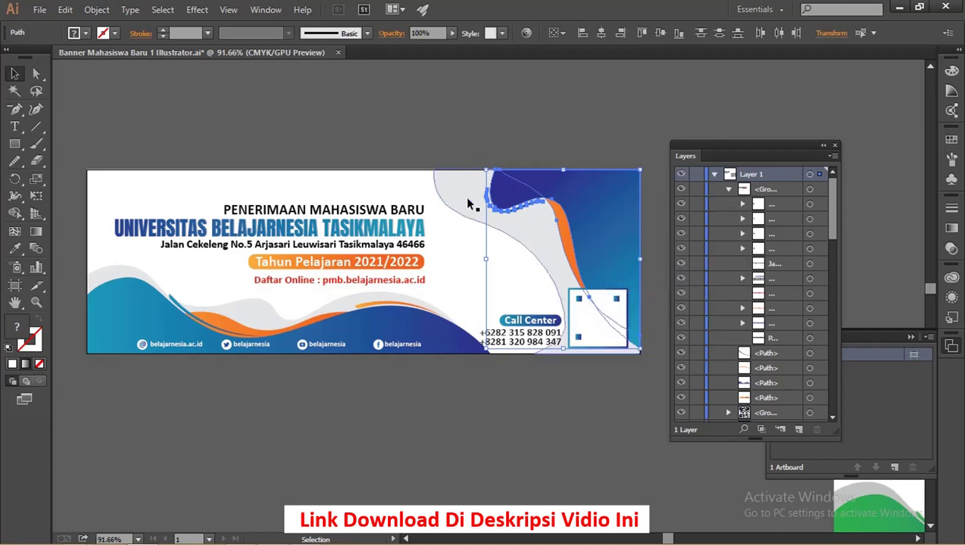
Inspect the right-edge blue shape's fill in the Color Picker, cancelling without changes.
left_click(512, 147)
left_click(558, 187)
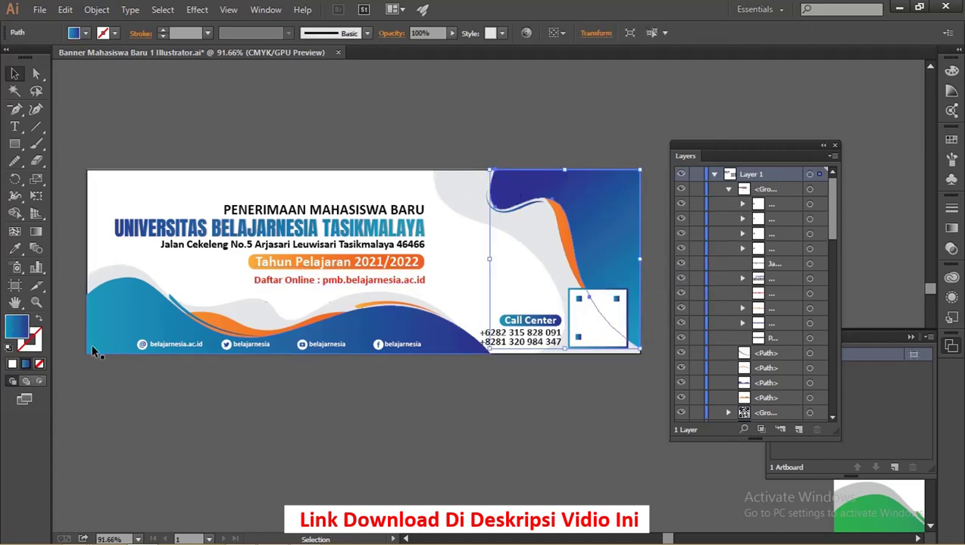
double_click(17, 334)
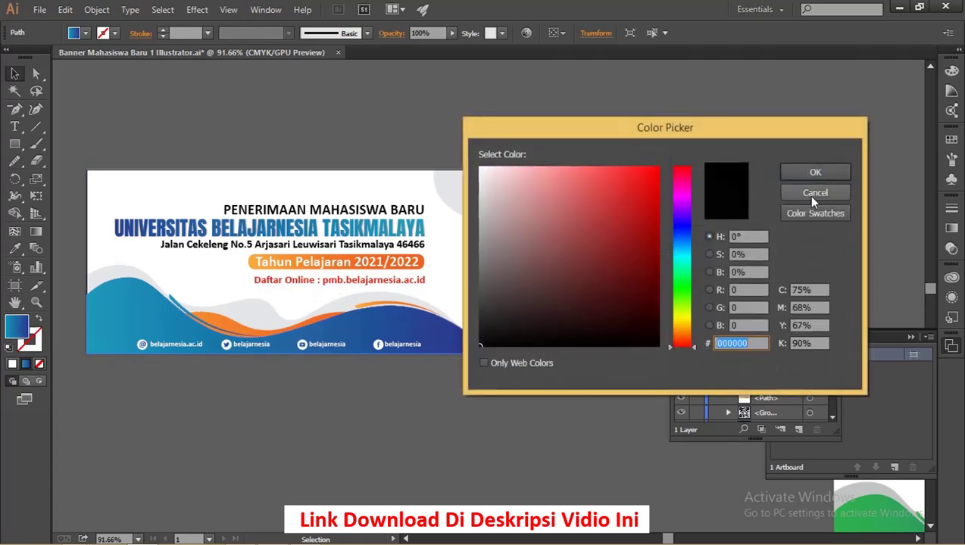
left_click(813, 194)
left_click(583, 151)
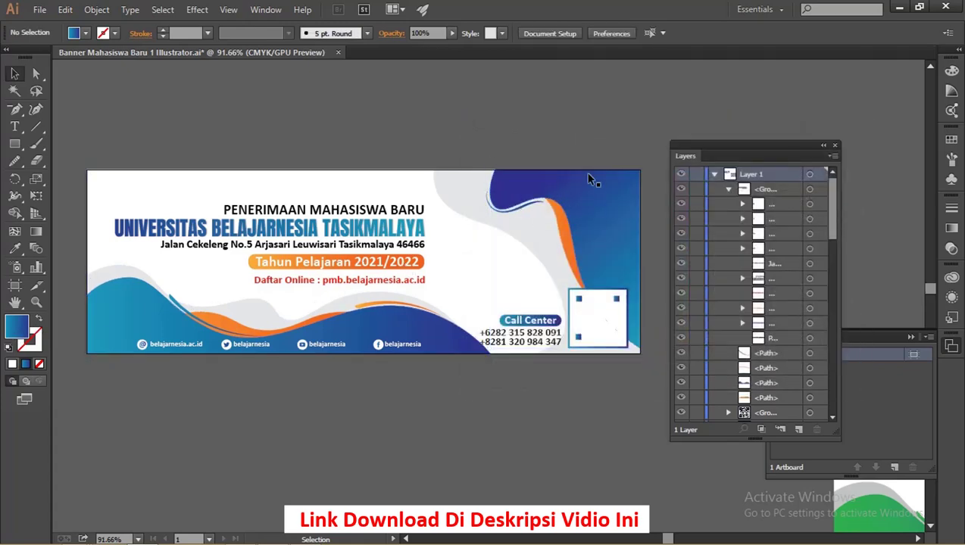
left_click(599, 201)
key("alt+Tab")
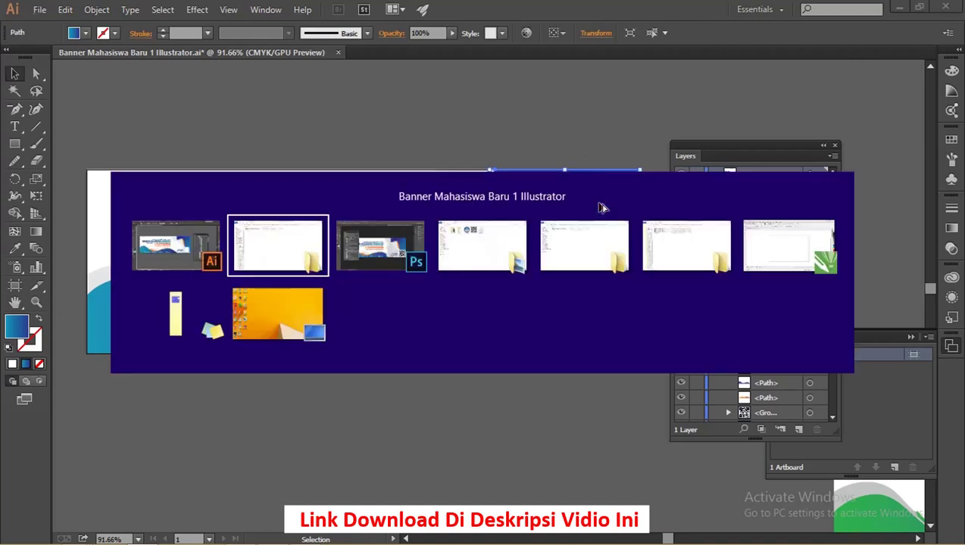
Drag Model siluet.png from File Explorer onto the Illustrator artboard as a linked image.
key("alt+Tab")
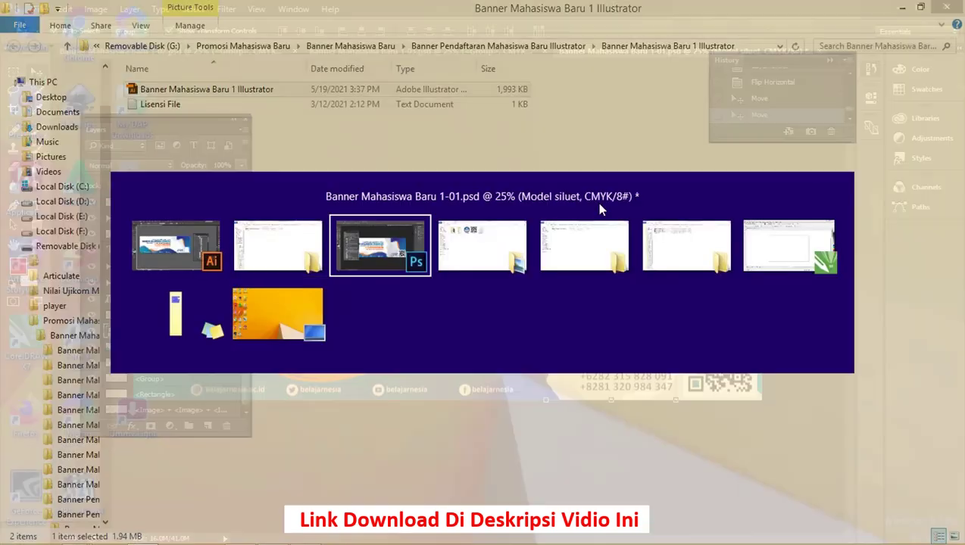
key("alt+Tab")
mouse_move(464, 114)
left_mouse_down()
mouse_move(457, 346)
mouse_move(163, 539)
left_mouse_up()
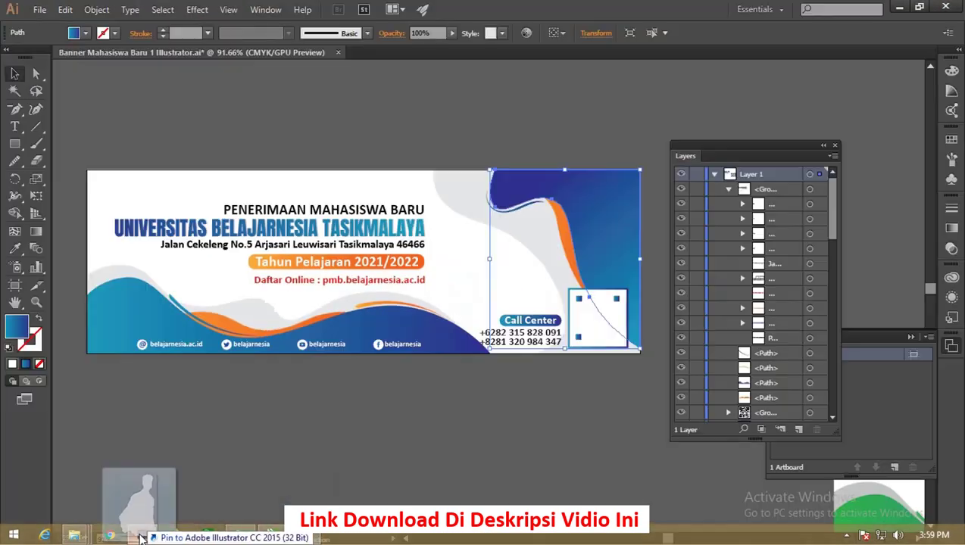
mouse_move(163, 540)
left_mouse_down()
mouse_move(388, 402)
mouse_move(421, 328)
left_mouse_up()
Reflect the silhouette across the vertical axis (90°) so it faces the other way.
right_click(421, 327)
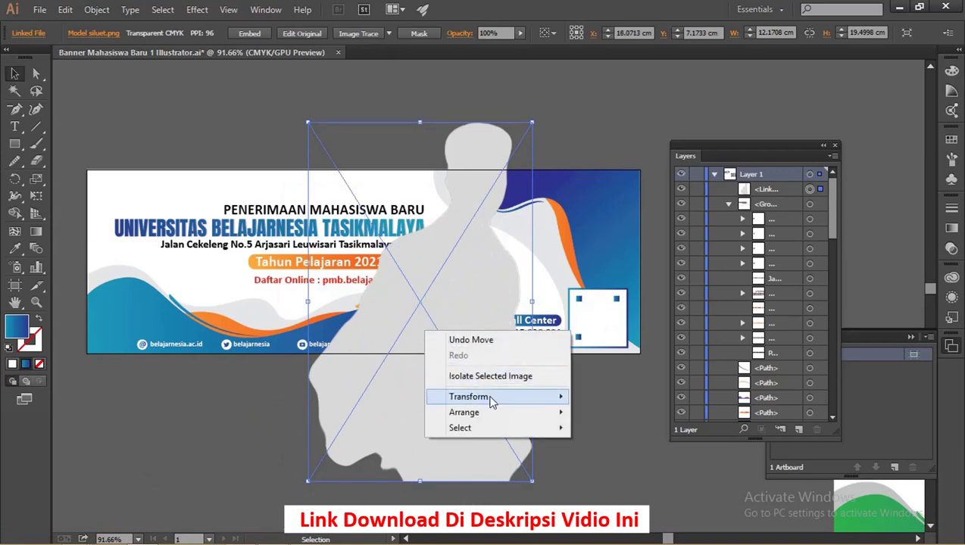
mouse_move(470, 397)
left_click(635, 452)
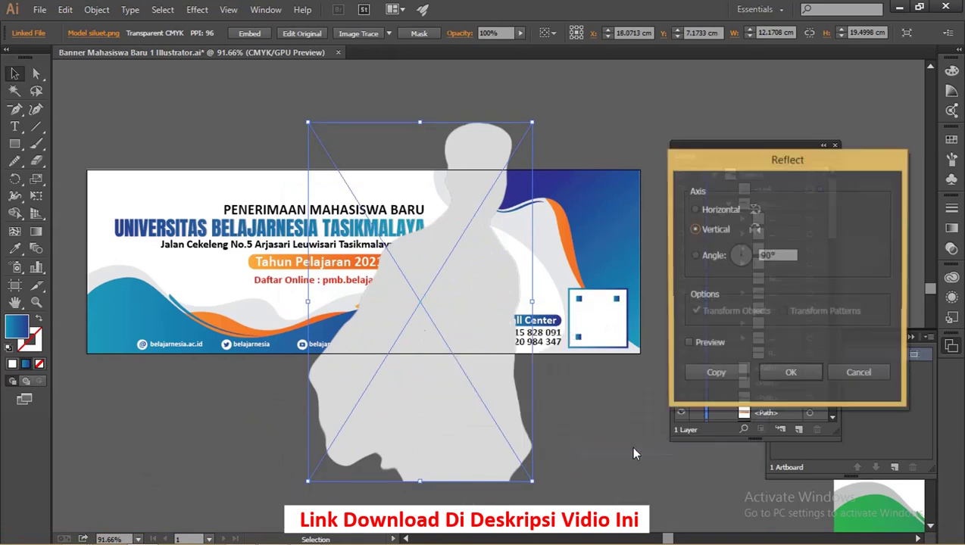
left_click(693, 210)
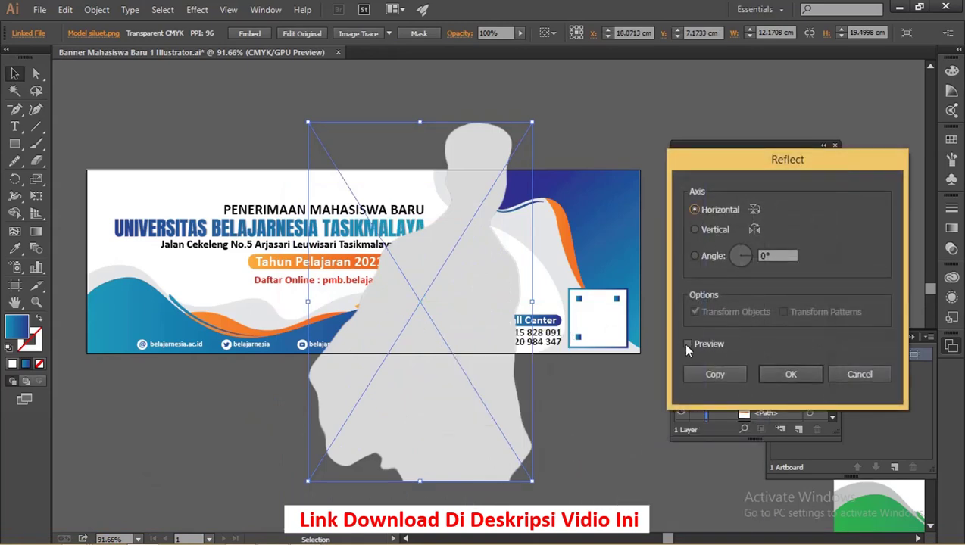
left_click(686, 345)
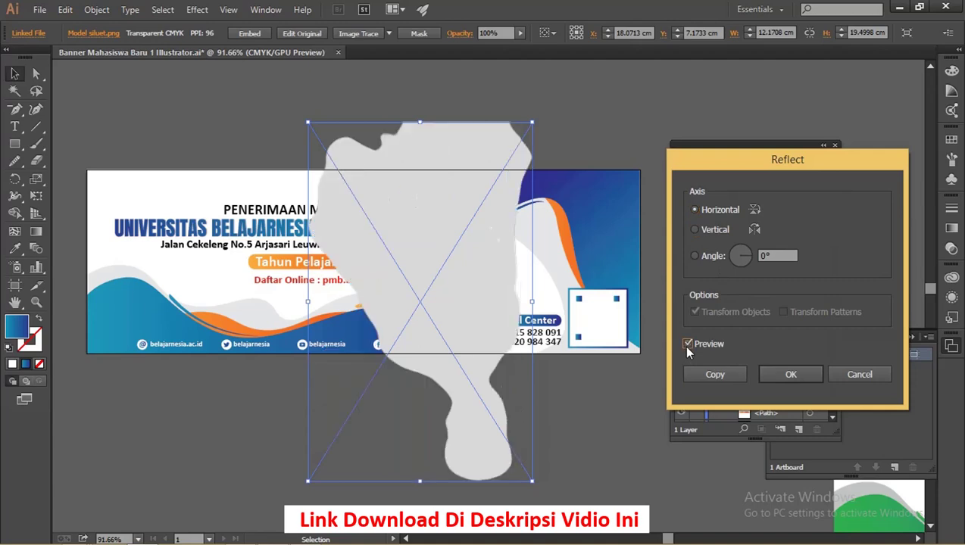
left_click(694, 229)
left_click(790, 374)
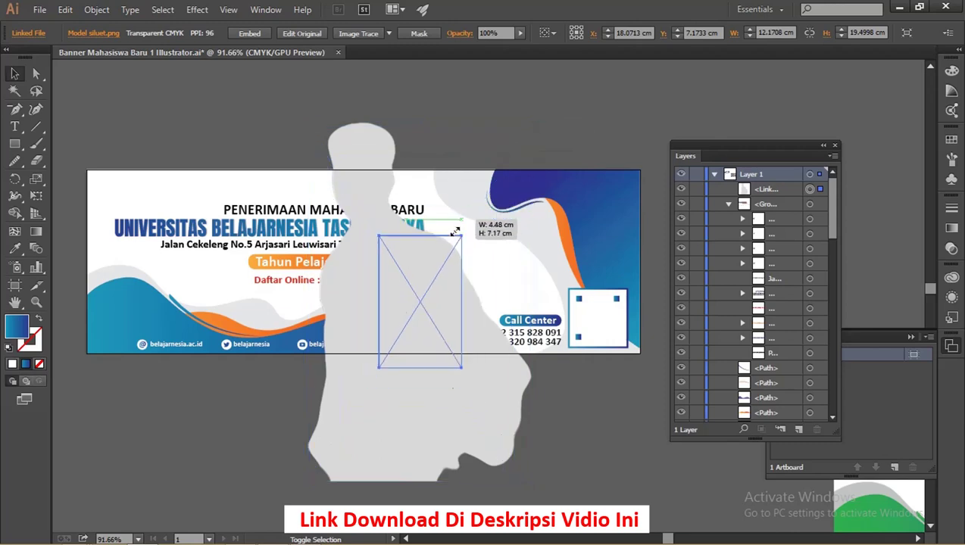
Shrink the silhouette and move it right toward the wave shapes.
left_click_drag(531, 129, 473, 218)
left_click_drag(414, 261, 488, 261)
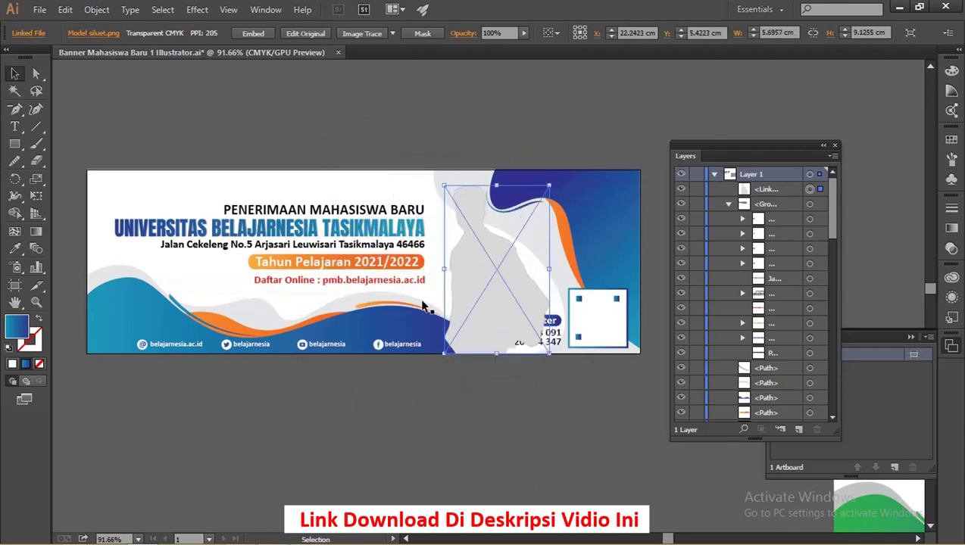
left_click_drag(423, 379, 384, 301)
left_click_drag(114, 296, 114, 295)
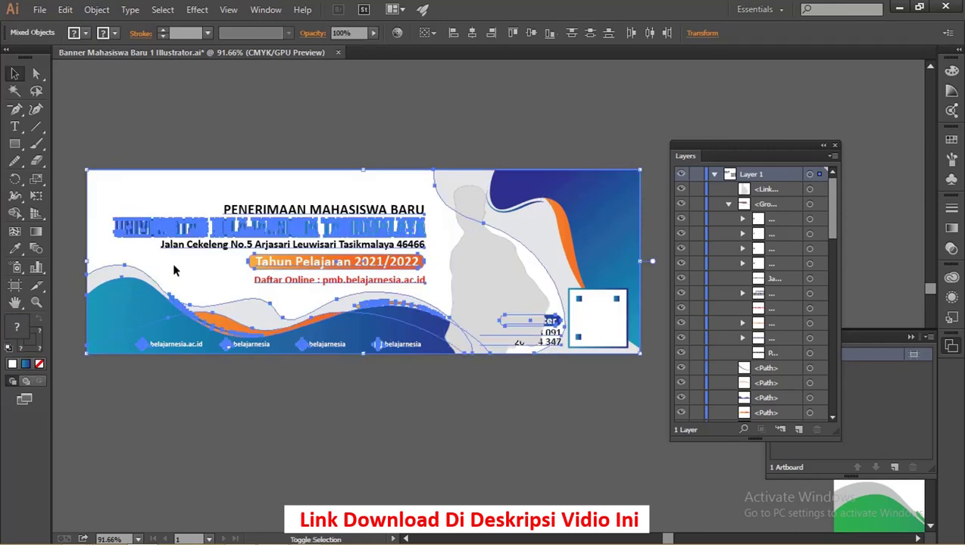
left_click(395, 397)
left_click(431, 284)
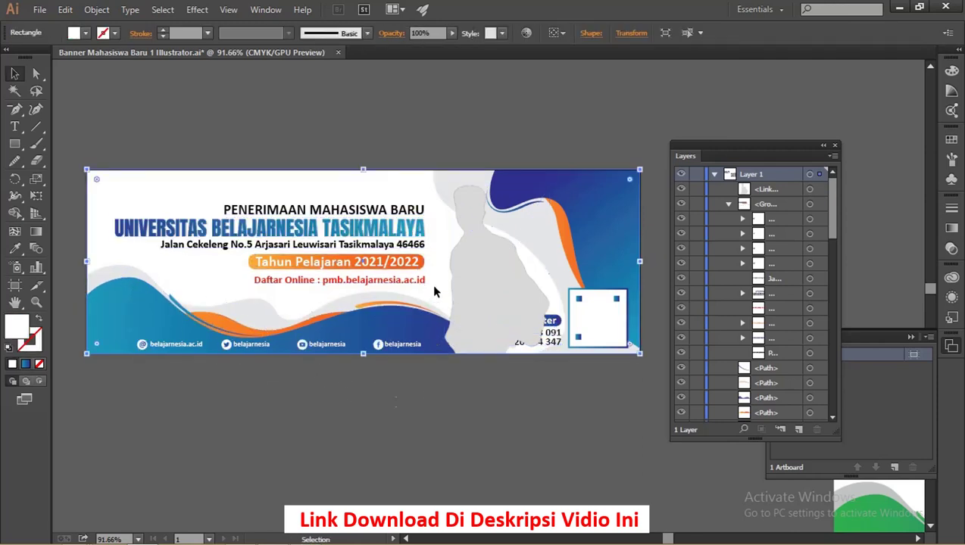
left_click_drag(413, 404, 97, 294)
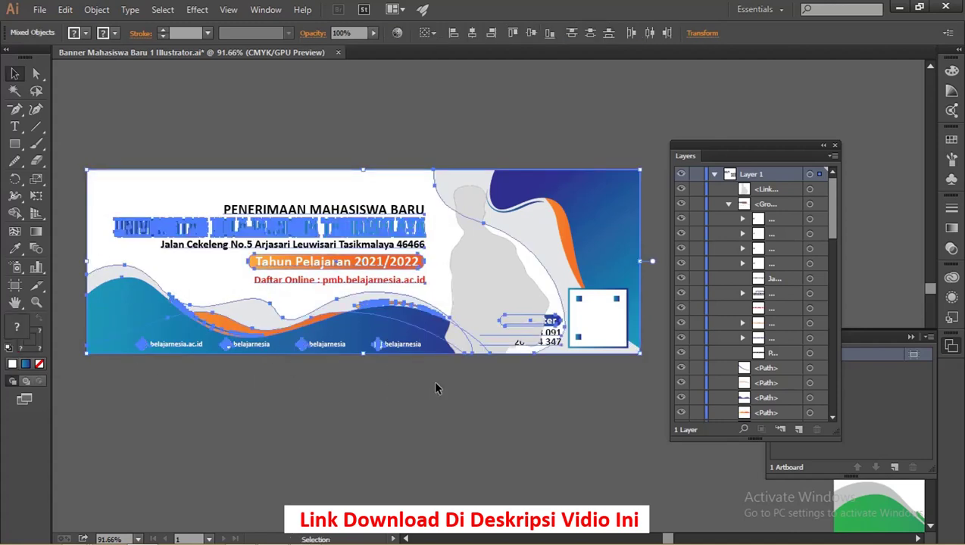
Send the silhouette back behind the Call Center text and blue wave, checking up close.
left_click(551, 391)
left_click(496, 302)
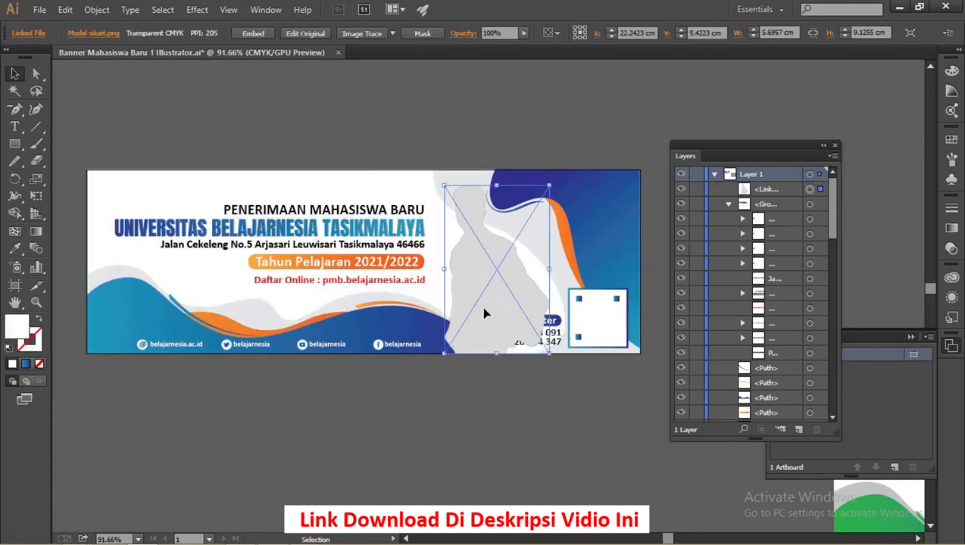
key("ctrl+shift+bracketleft")
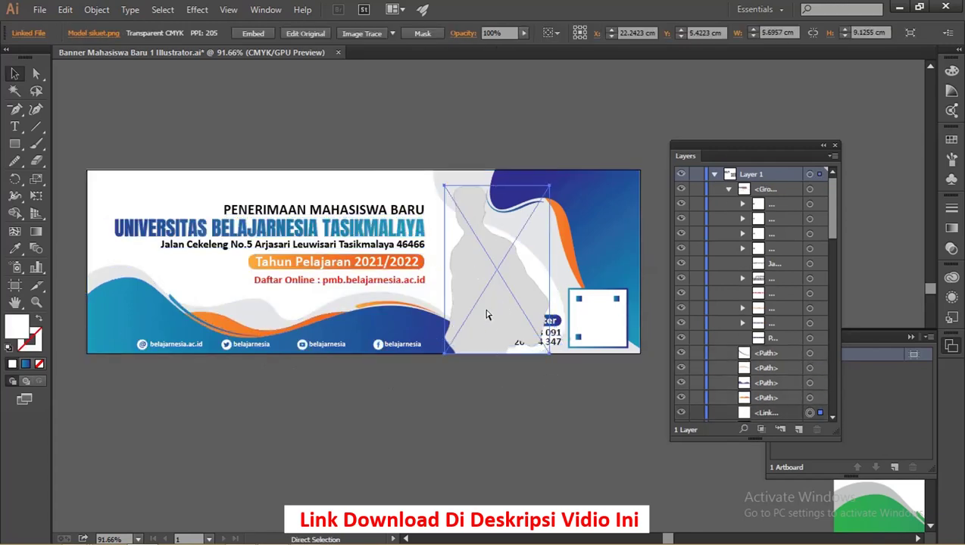
key("ctrl+bracketleft")
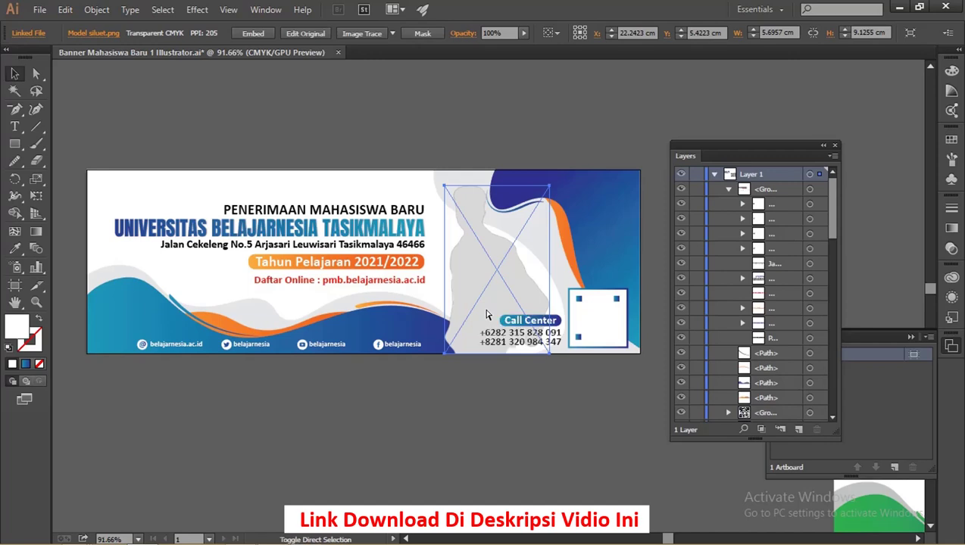
key("ctrl+bracketleft")
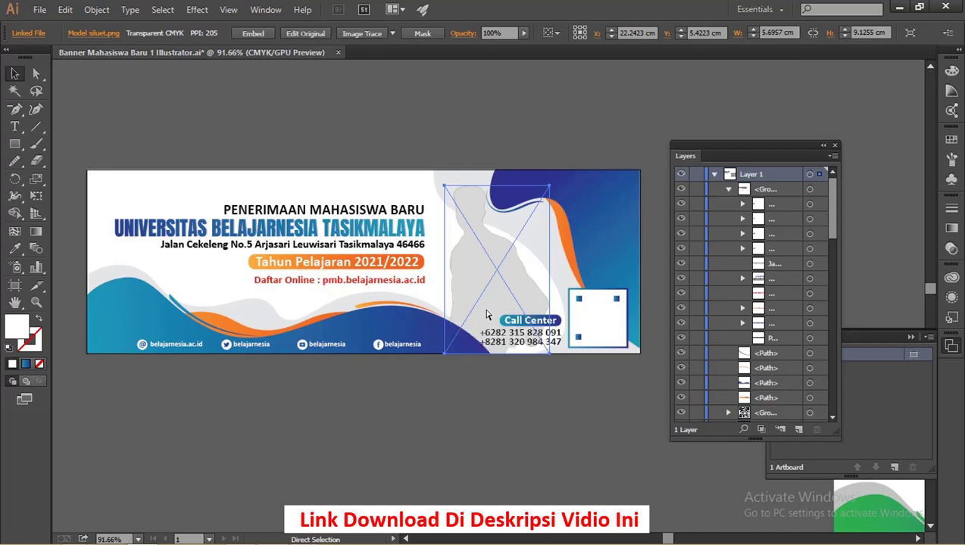
key("z")
mouse_move(469, 255)
left_mouse_down()
mouse_move(641, 298)
mouse_move(511, 262)
left_mouse_up()
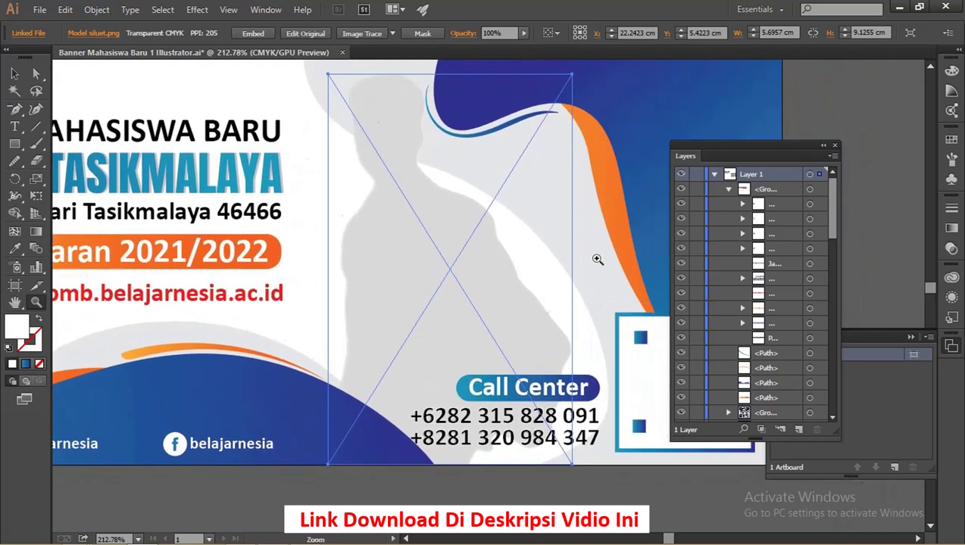
left_click_drag(598, 259, 499, 272)
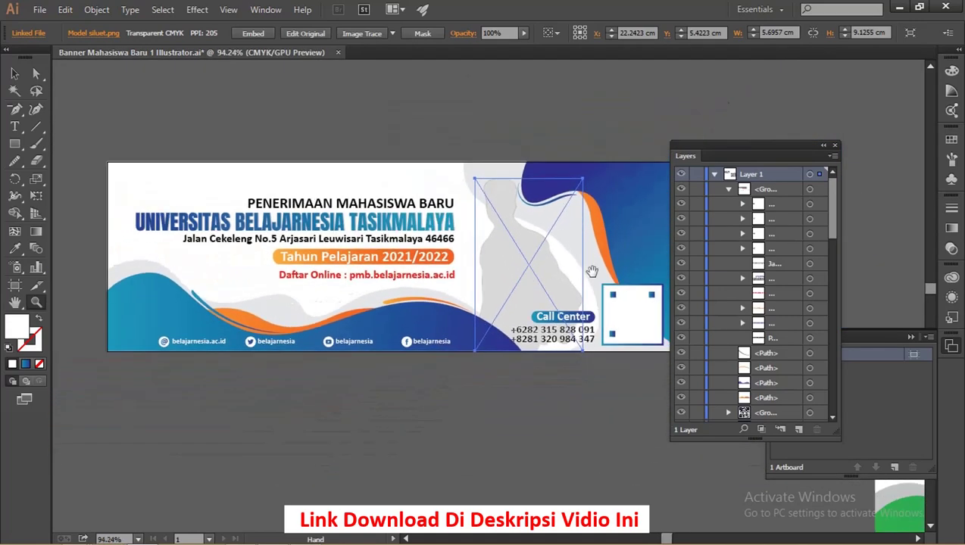
left_click_drag(592, 271, 463, 235)
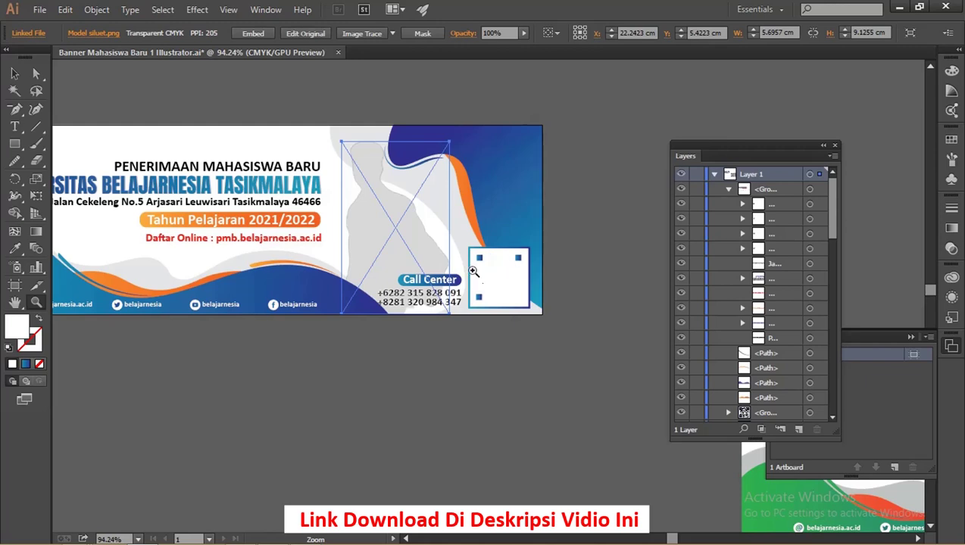
left_click_drag(474, 271, 530, 291)
left_click(12, 74)
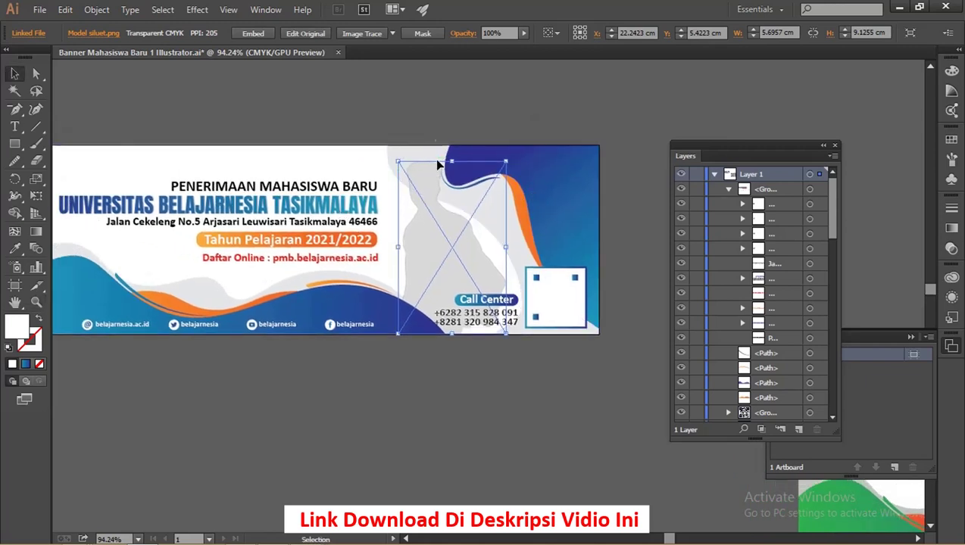
Zoom out to bring the other banner versions into view.
key("z")
left_click(406, 143, "alt")
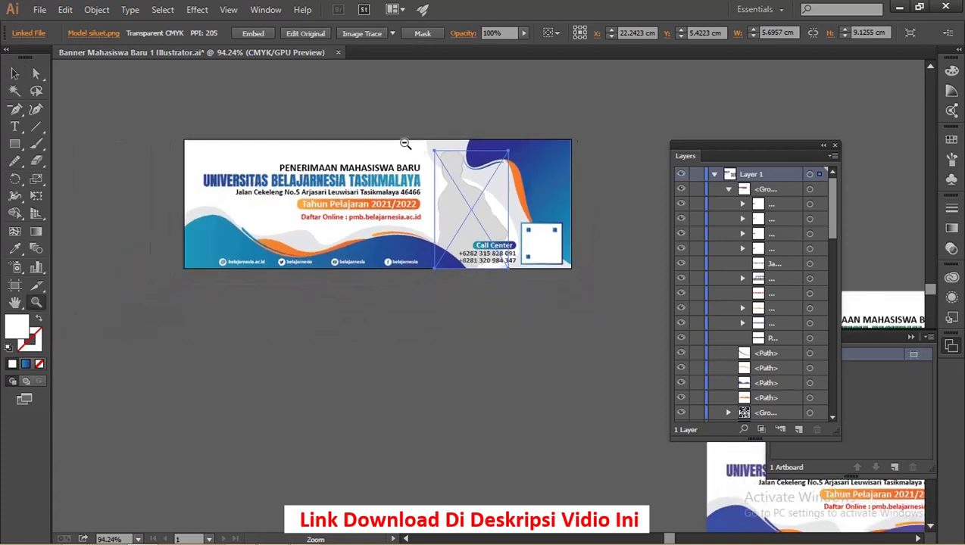
left_click(405, 143, "alt")
mouse_move(576, 220)
left_mouse_down()
mouse_move(422, 184)
mouse_move(389, 190)
left_mouse_up()
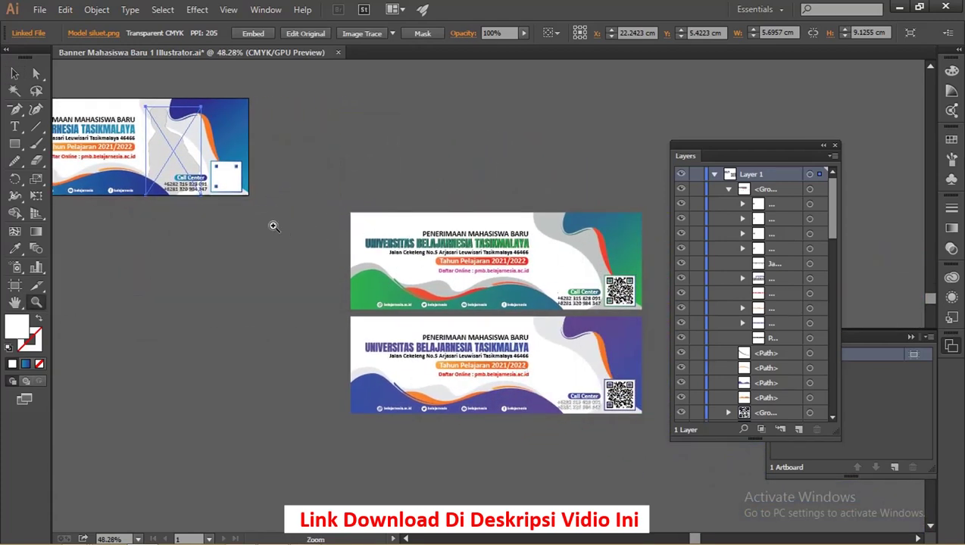
Import the Illustrator banner .ai file onto the CorelDRAW page.
key("alt+Tab")
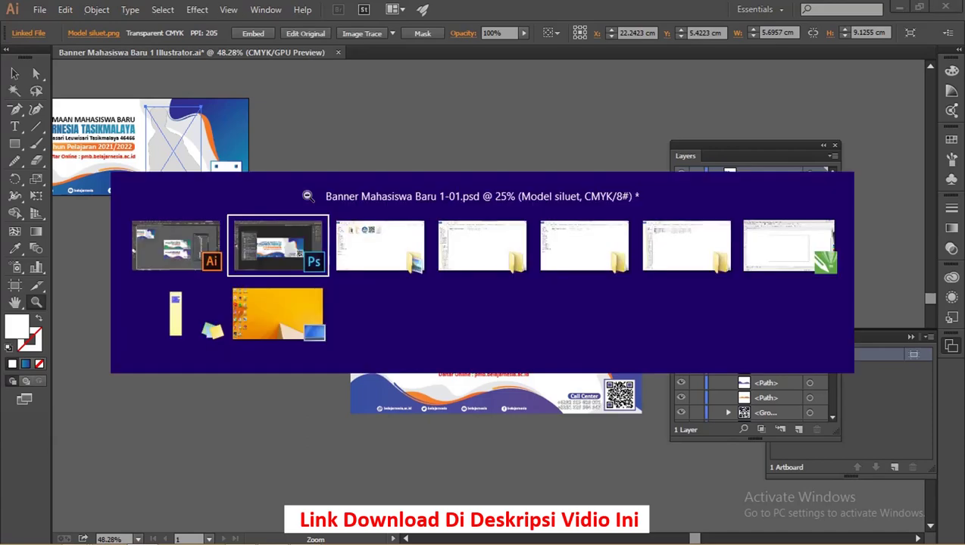
key("alt+Tab")
key("alt+Tab")
key("alt+Tab")
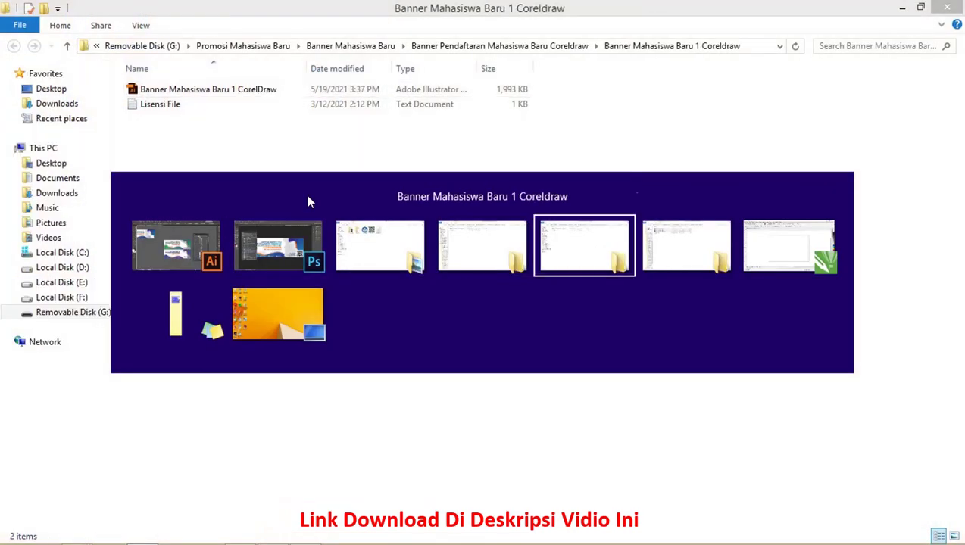
mouse_move(269, 90)
left_mouse_down()
mouse_move(478, 357)
mouse_move(274, 537)
mouse_move(382, 278)
left_mouse_up()
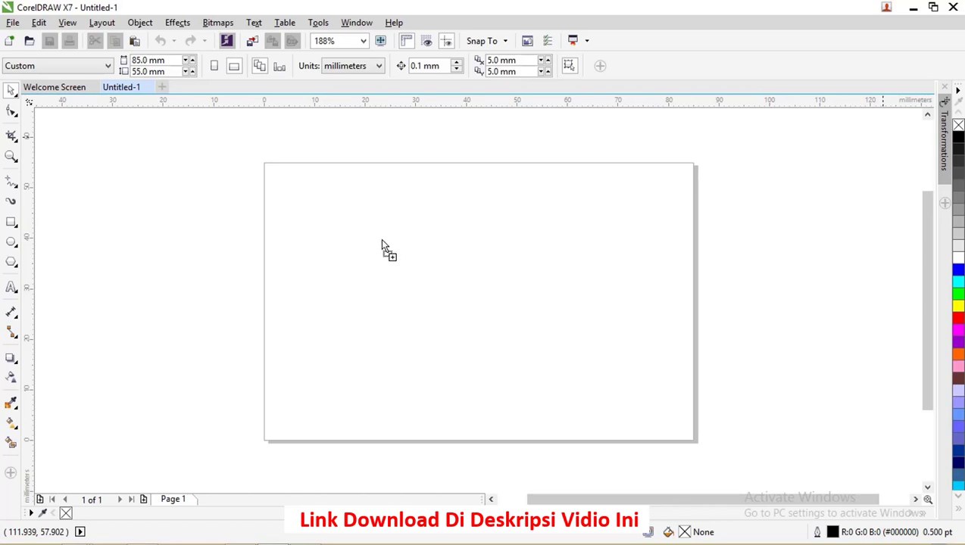
left_click_drag(382, 241, 396, 278)
scroll(356, 201, "down", 2)
scroll(362, 151, "down", 3)
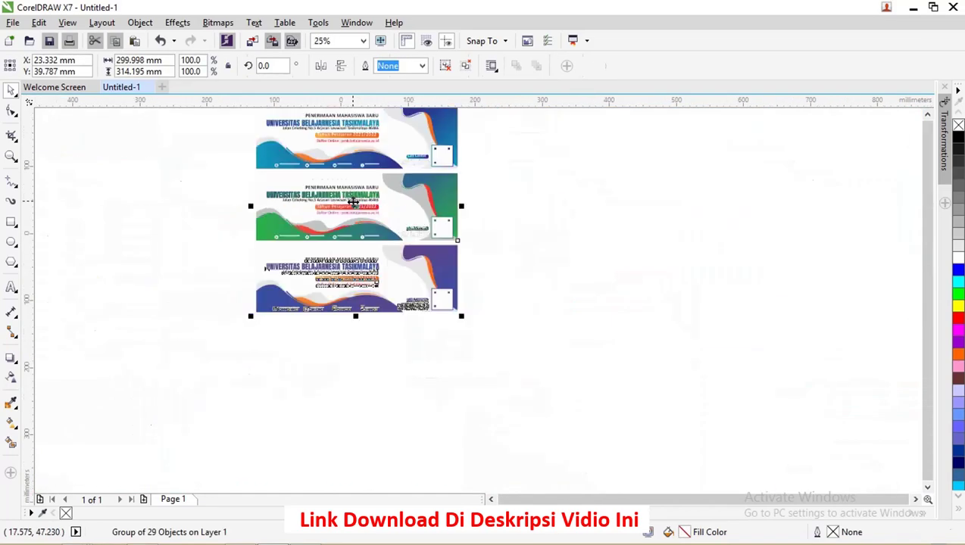
scroll(405, 175, "up", 1)
scroll(543, 234, "down", 1)
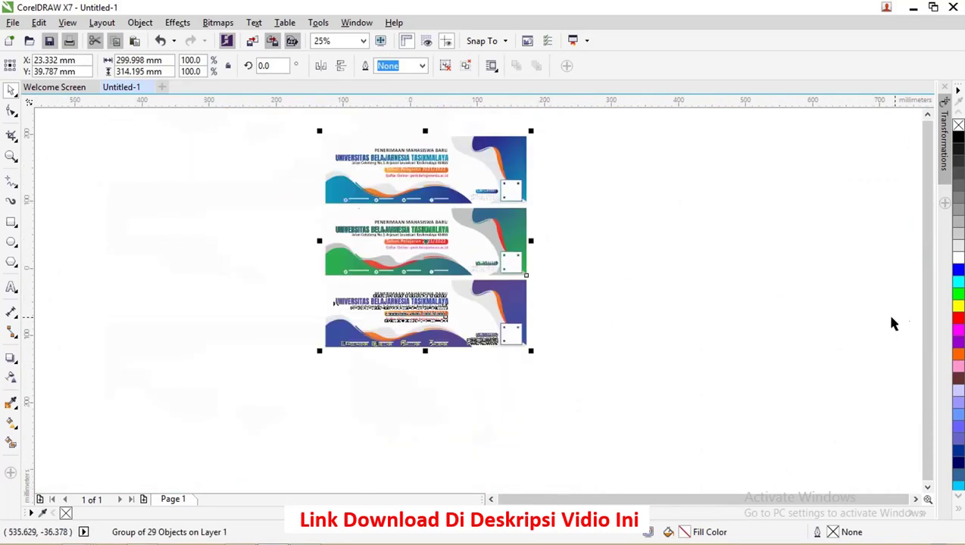
Zoom in on the three imported banners and ungroup all their objects.
key("z")
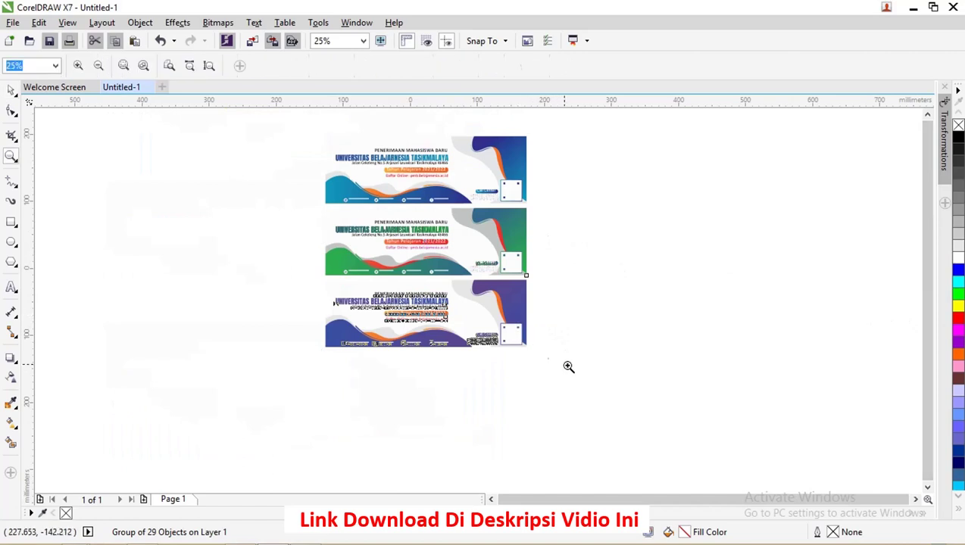
mouse_move(569, 367)
left_mouse_down()
mouse_move(309, 182)
mouse_move(299, 143)
left_mouse_up()
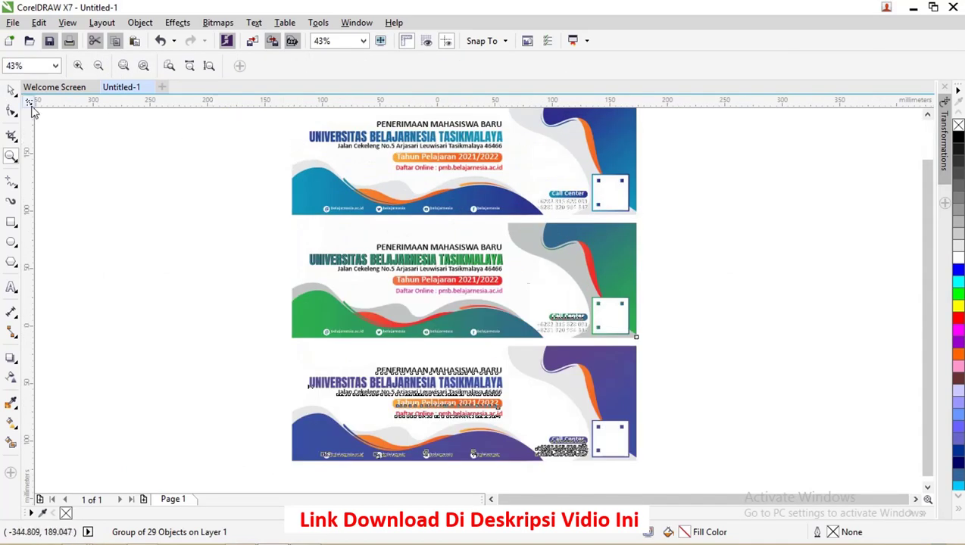
left_click(11, 91)
left_click_drag(925, 214, 921, 205)
left_click(528, 192)
right_click(522, 183)
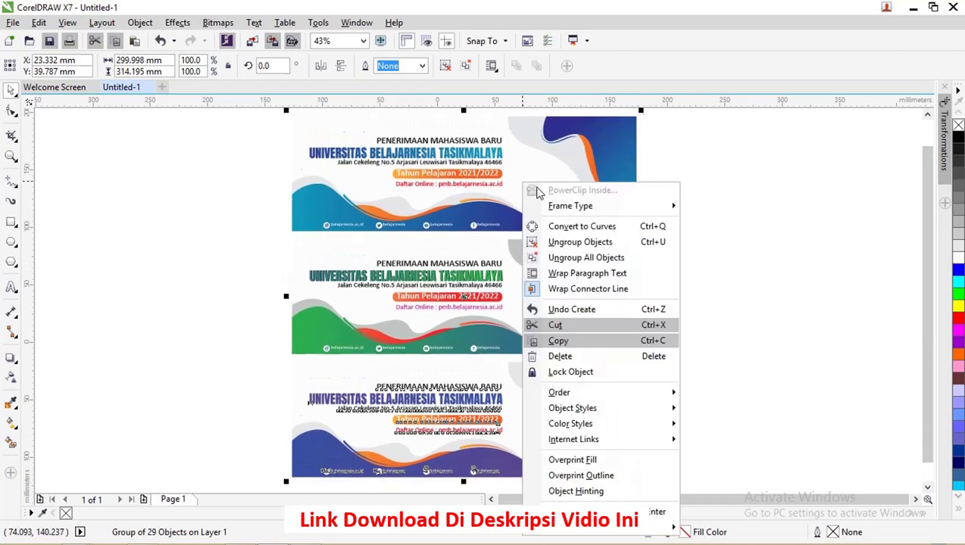
left_click(604, 258)
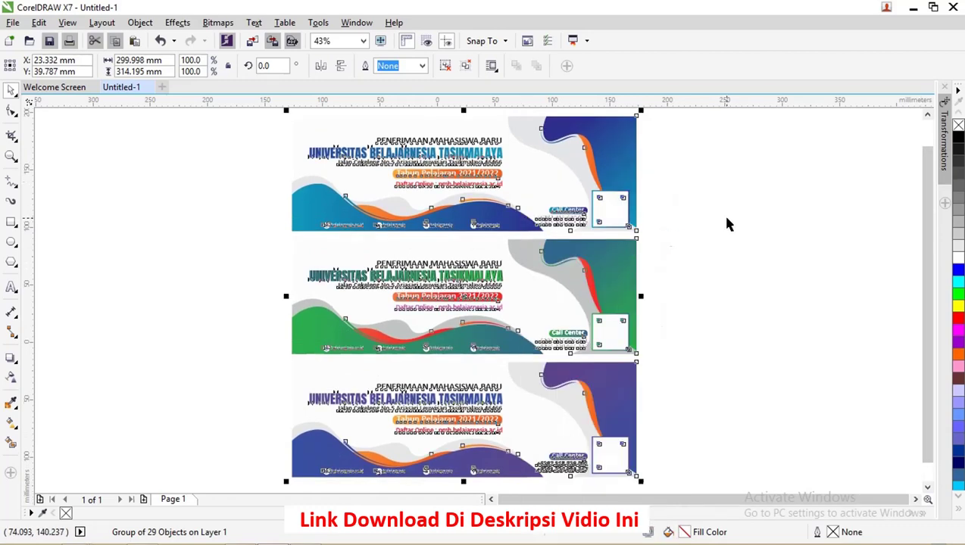
left_click(536, 181)
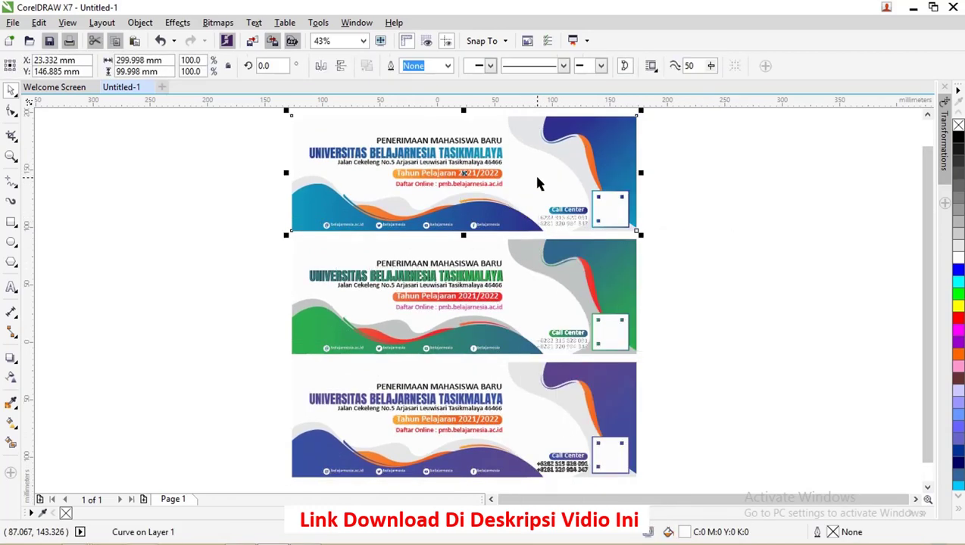
key("alt+Tab")
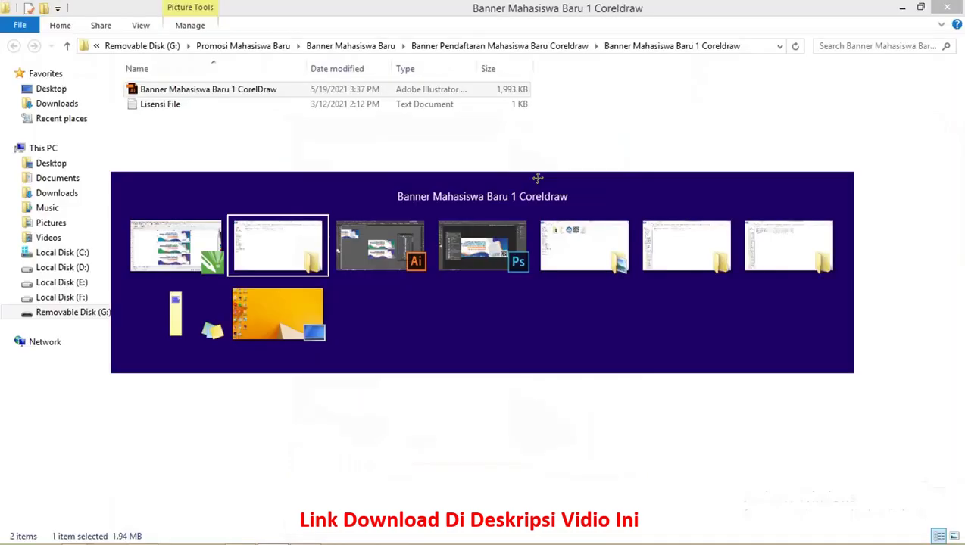
key("alt+Tab")
key("alt+Tab")
key("alt+Tab")
Import the Model siluet and barcod3e QR images and move the silhouette over the banners.
left_click_drag(468, 124, 487, 167)
left_click(388, 102, "ctrl")
mouse_move(388, 102)
left_mouse_down()
mouse_move(537, 541)
mouse_move(286, 540)
mouse_move(728, 271)
mouse_move(741, 377)
left_mouse_up()
left_click(856, 262)
mouse_move(750, 230)
left_mouse_down()
mouse_move(526, 179)
mouse_move(542, 187)
left_mouse_up()
scroll(541, 189, "up", 2)
scroll(525, 192, "down", 4)
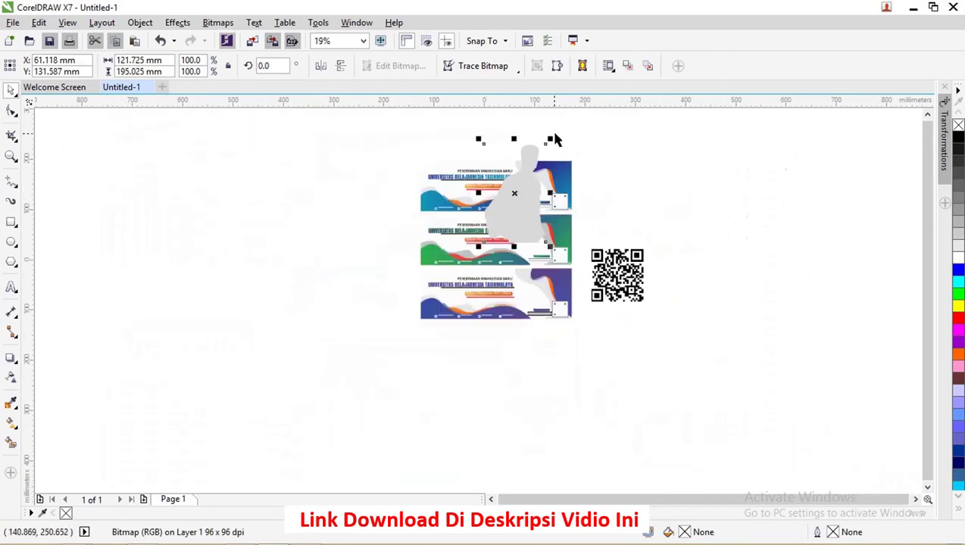
Scale the silhouette to 47.8% (58.245 × 93.319 mm) on the top banner's right side.
left_click_drag(549, 140, 520, 184)
left_click_drag(503, 215, 532, 183)
scroll(533, 183, "up", 2)
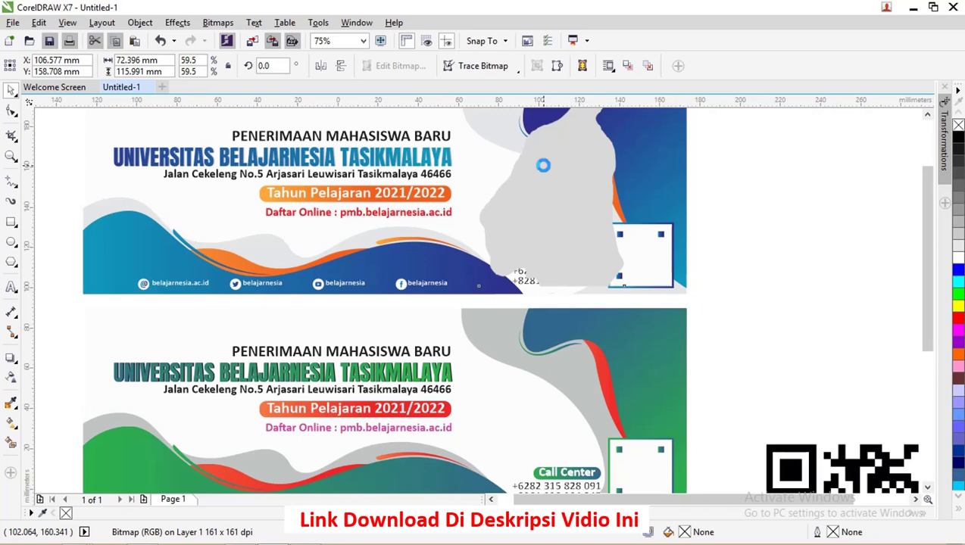
scroll(640, 181, "up", 1)
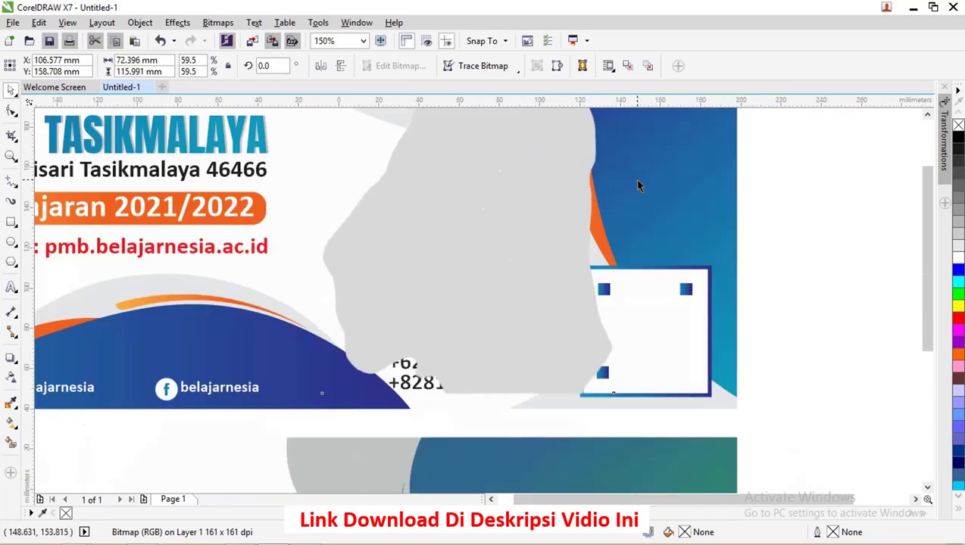
scroll(640, 182, "down", 1)
left_click_drag(926, 246, 917, 210)
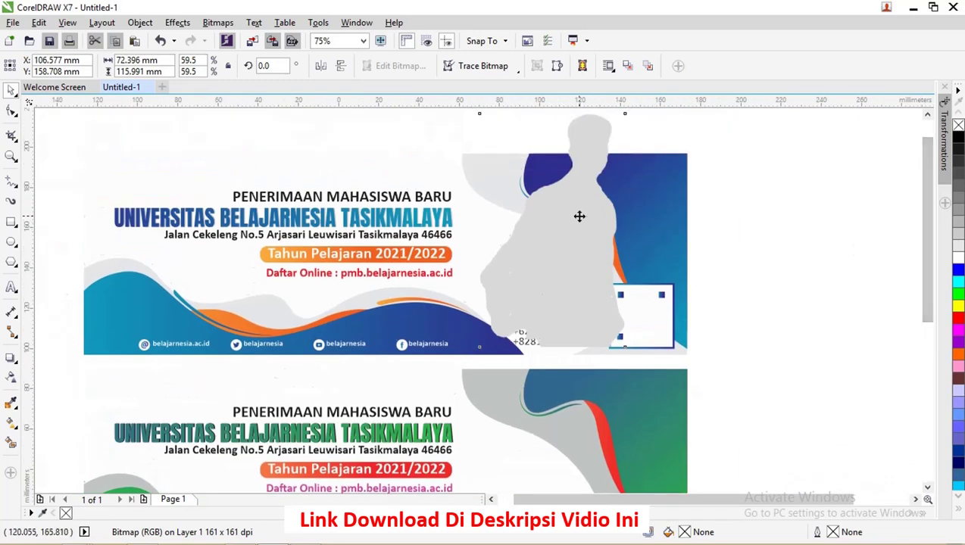
left_click_drag(577, 216, 567, 225)
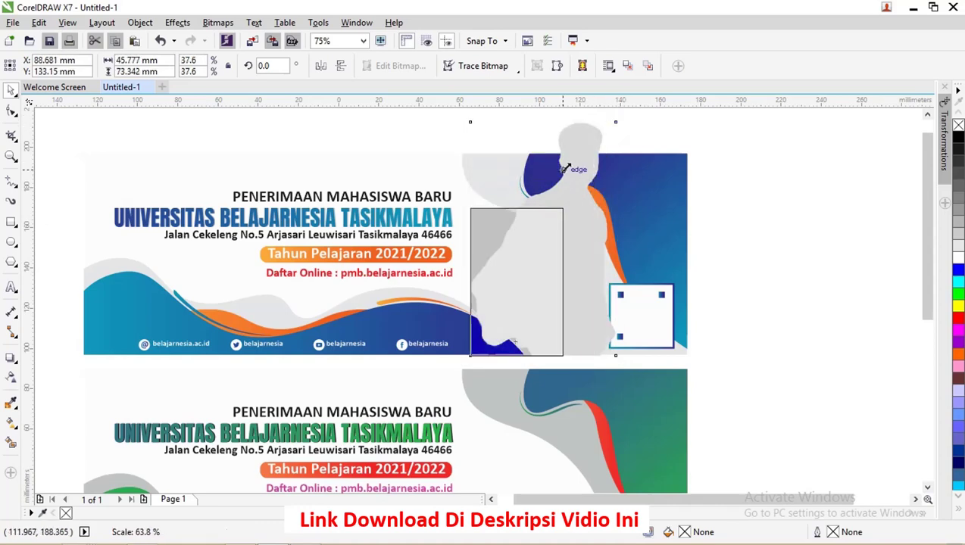
left_click_drag(621, 118, 560, 213)
left_click_drag(538, 244, 555, 243)
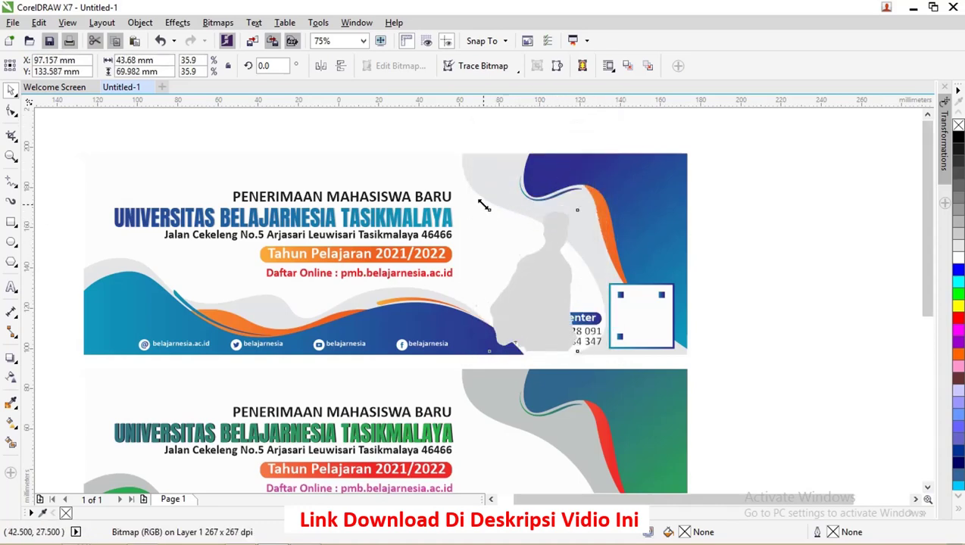
left_click_drag(484, 206, 460, 163)
left_click_drag(535, 254, 540, 252)
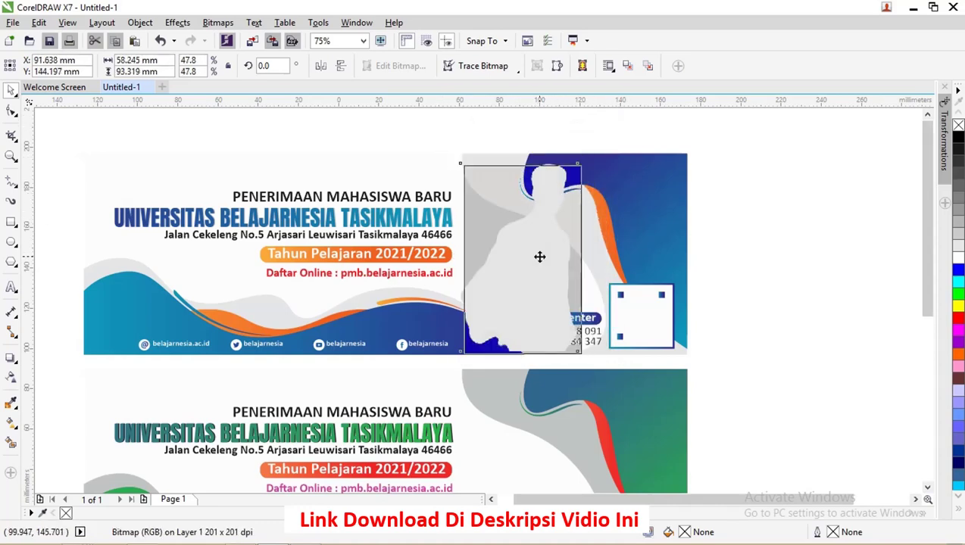
Place the silhouette behind the text, mirror it horizontally, shift it right and enlarge to 50.2%.
right_click(699, 313)
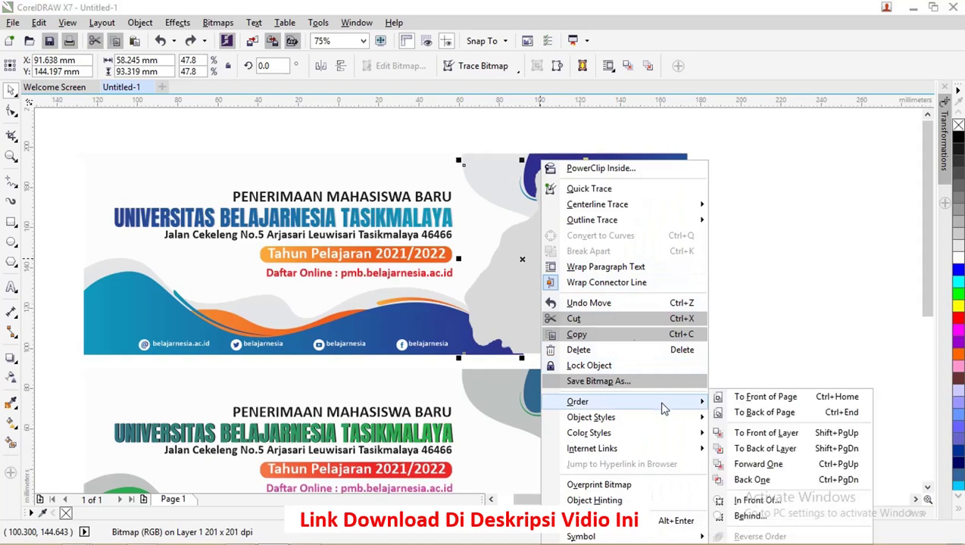
mouse_move(621, 401)
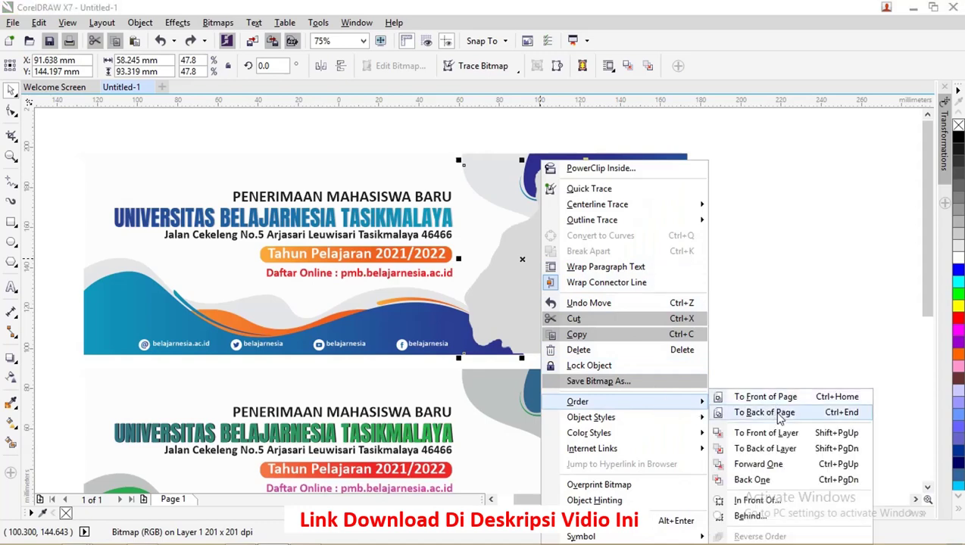
left_click(780, 413)
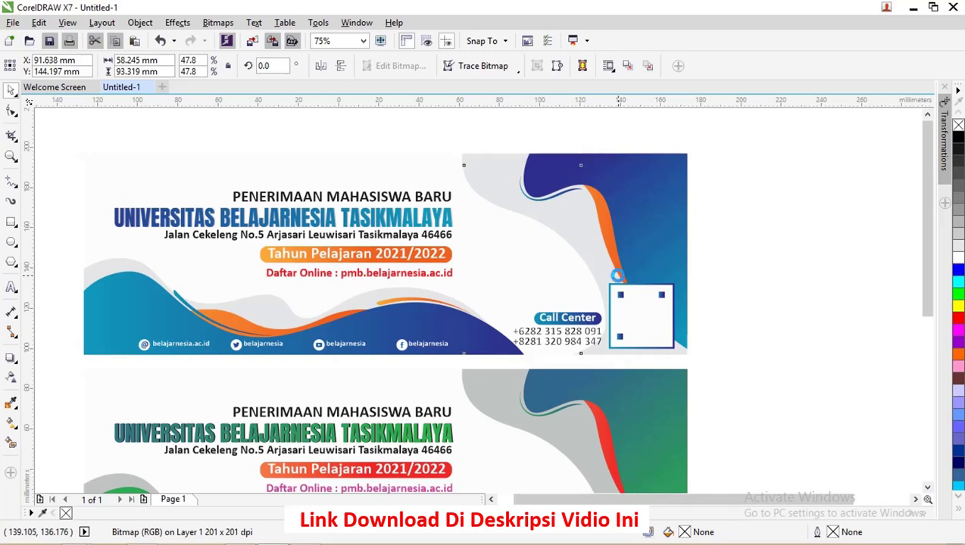
key("ctrl+v")
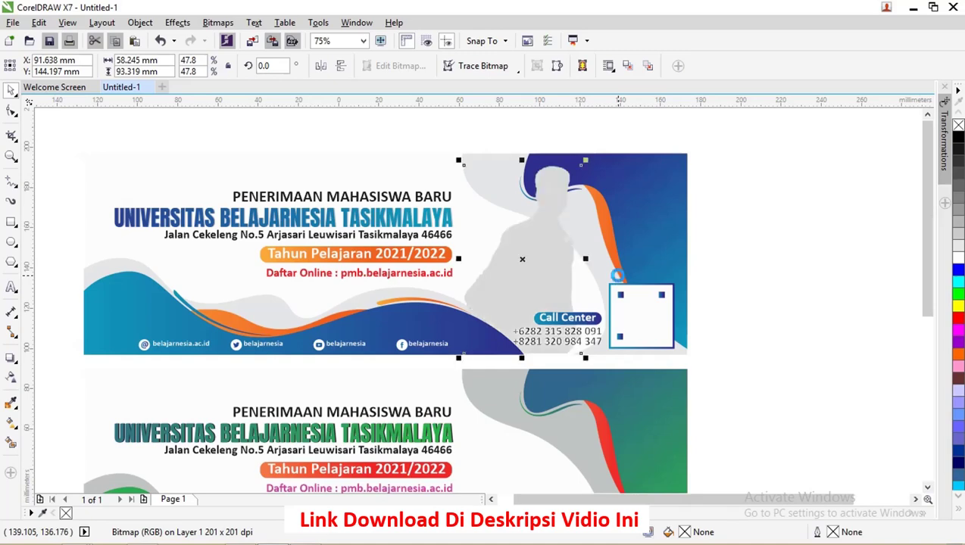
left_click(320, 66)
left_click_drag(491, 260, 514, 260)
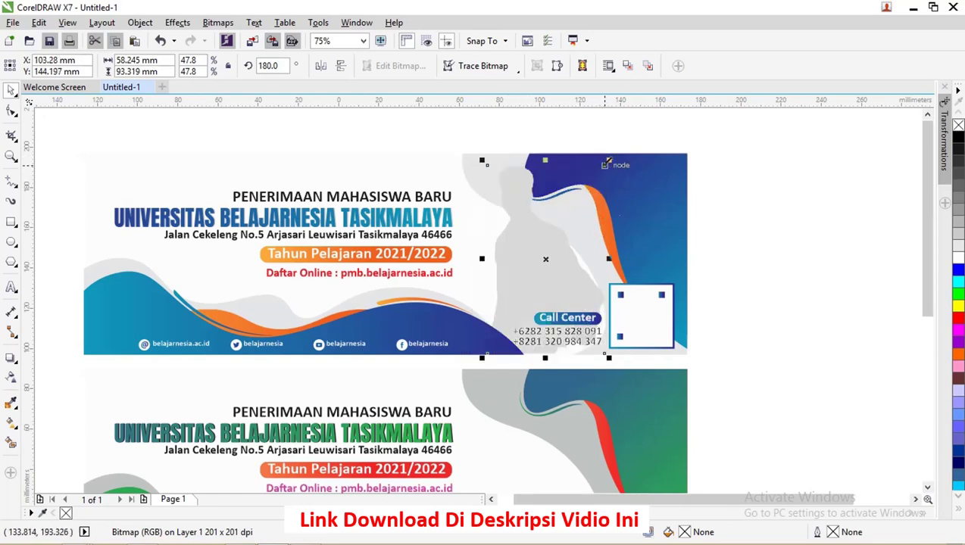
left_click_drag(608, 161, 614, 152)
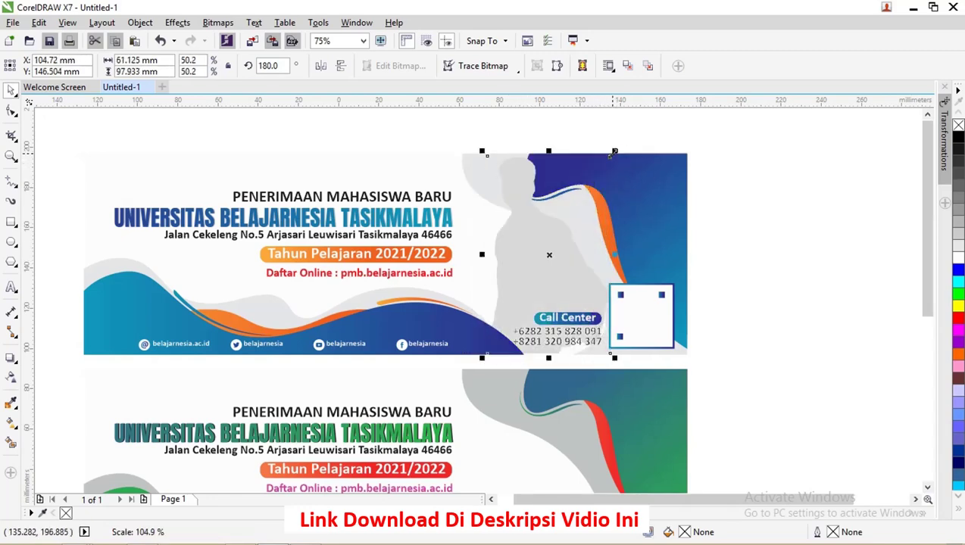
left_click(792, 195)
scroll(303, 211, "down", 3)
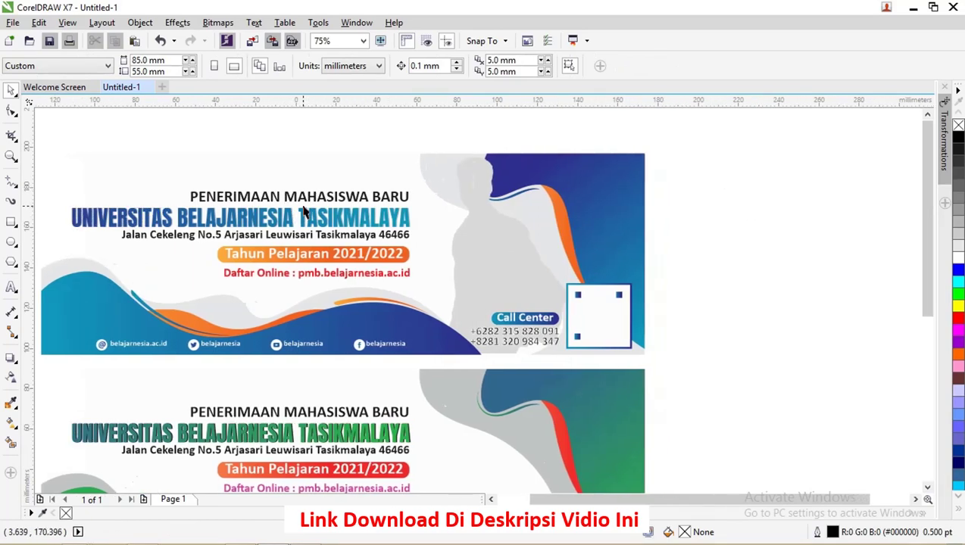
Move the lower banners and QR code aside, away from the top banner.
scroll(303, 211, "down", 4)
left_click_drag(425, 304, 255, 226)
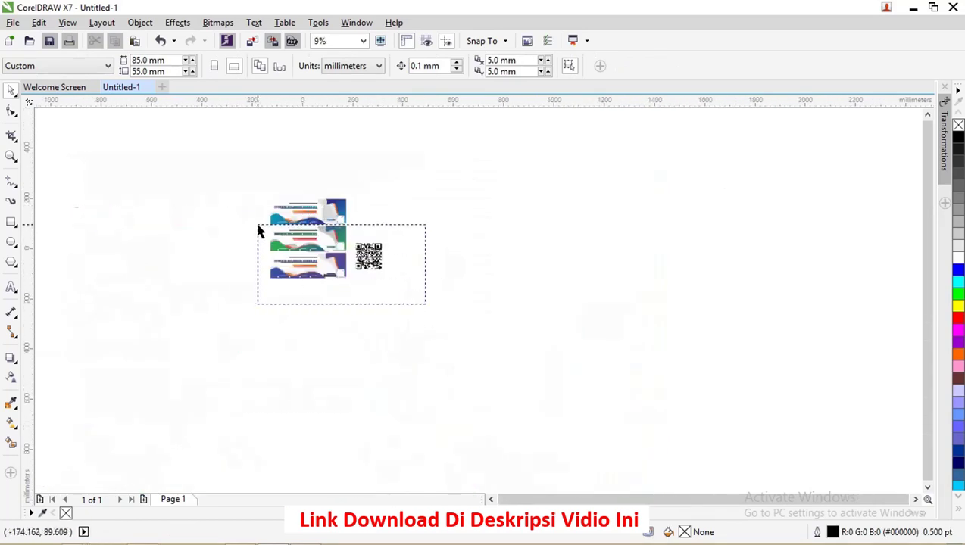
left_click_drag(318, 250, 563, 256)
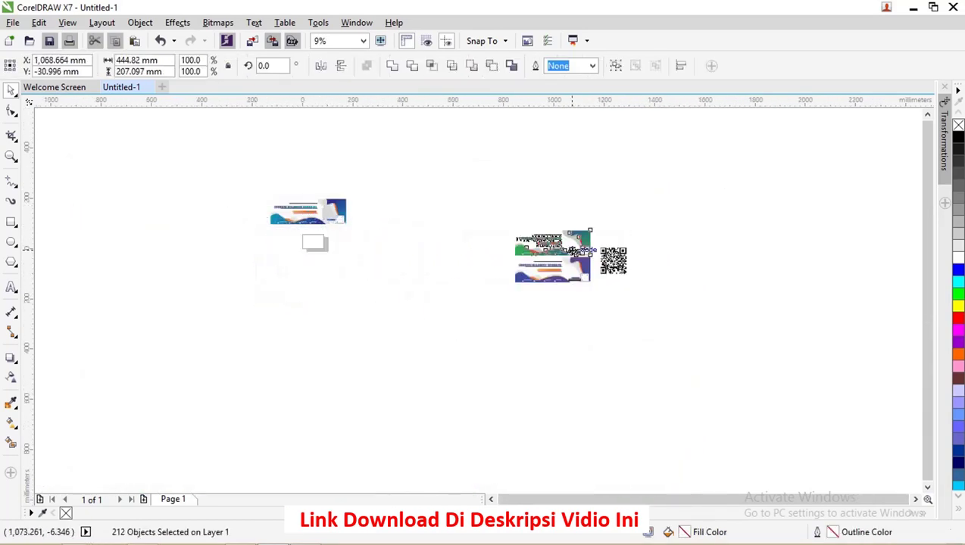
left_click(397, 219)
scroll(287, 220, "up", 4)
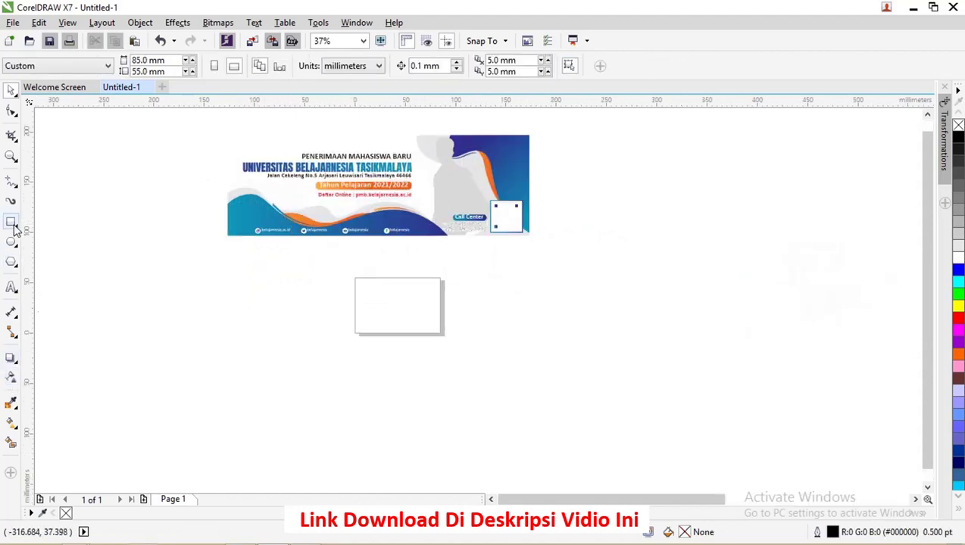
Switch units to centimeters and set the page size to 30 × 10 cm.
left_click(174, 60)
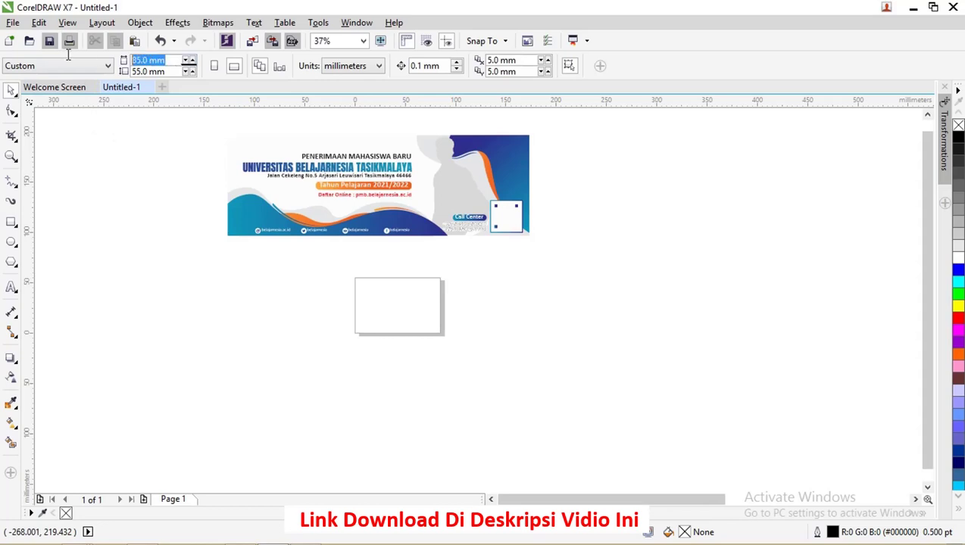
left_click(350, 66)
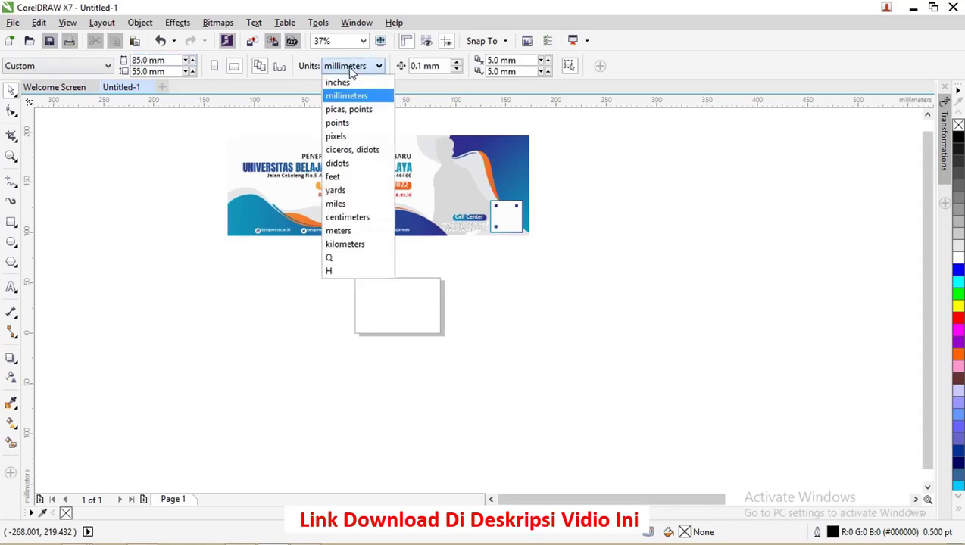
left_click(347, 218)
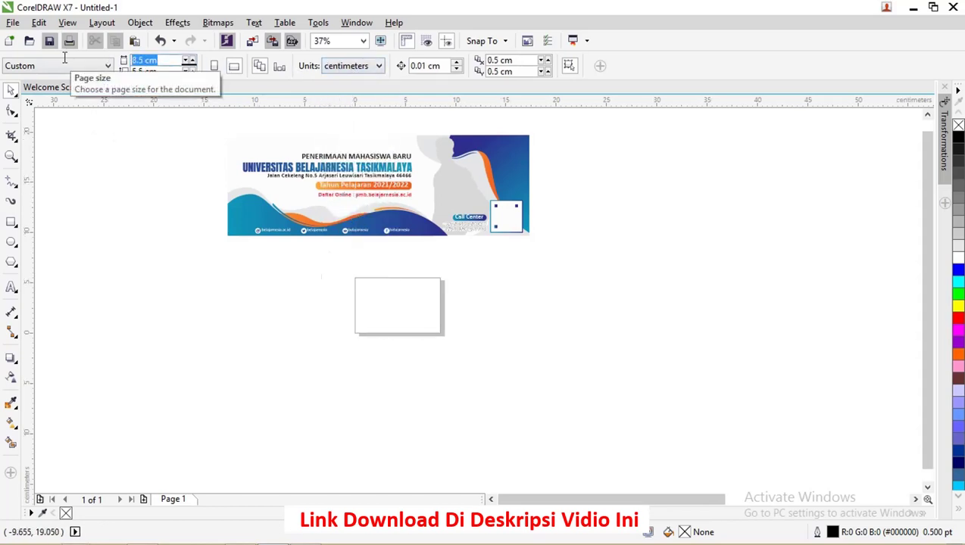
type("30")
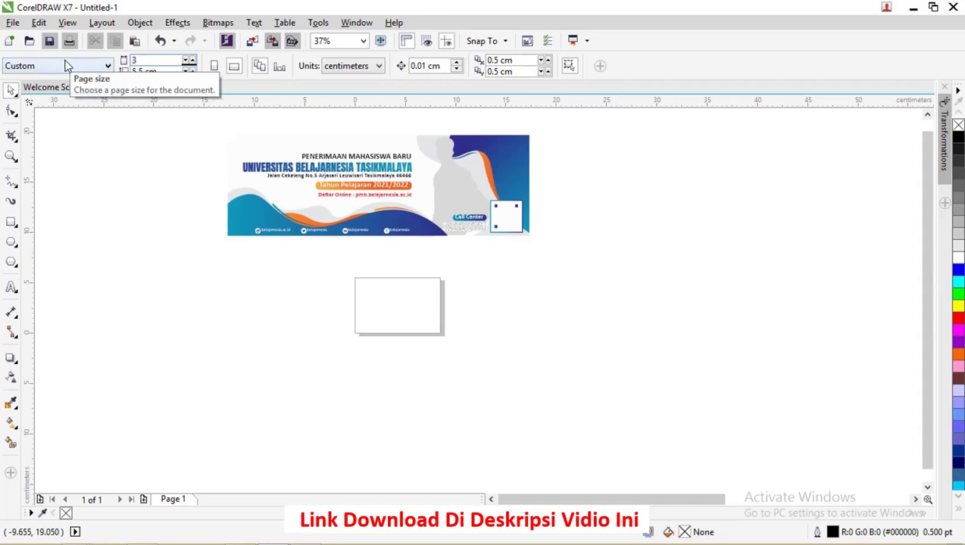
key("Tab")
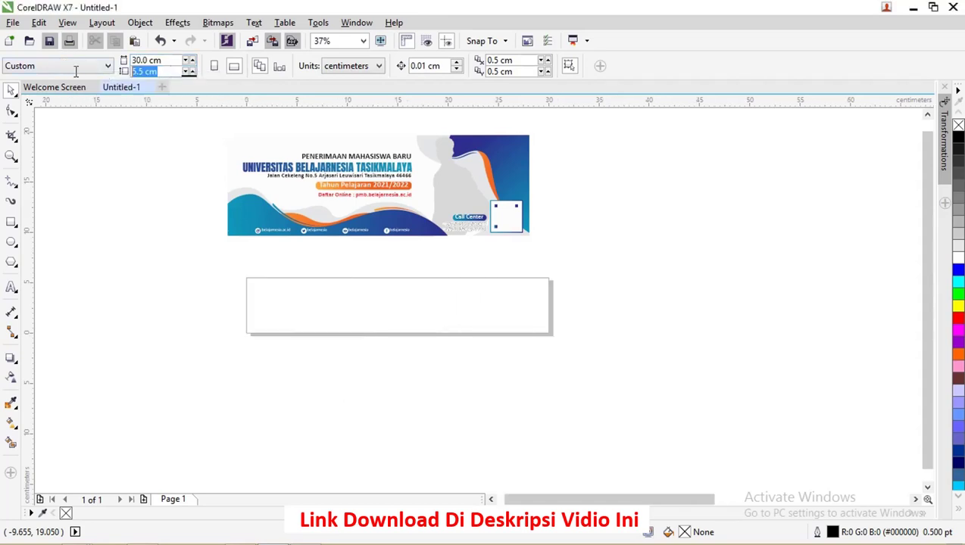
type("10")
key("Return")
left_click(341, 201)
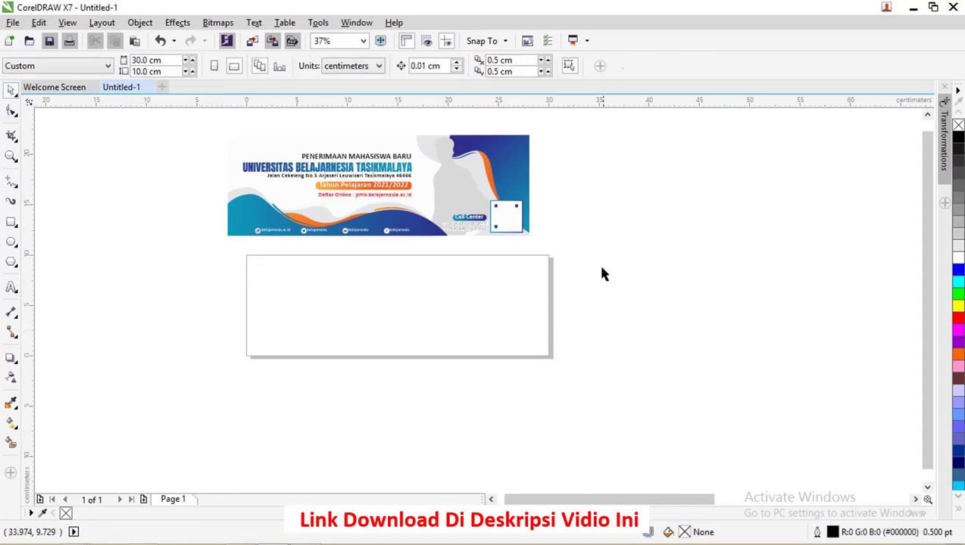
left_click_drag(599, 267, 192, 133)
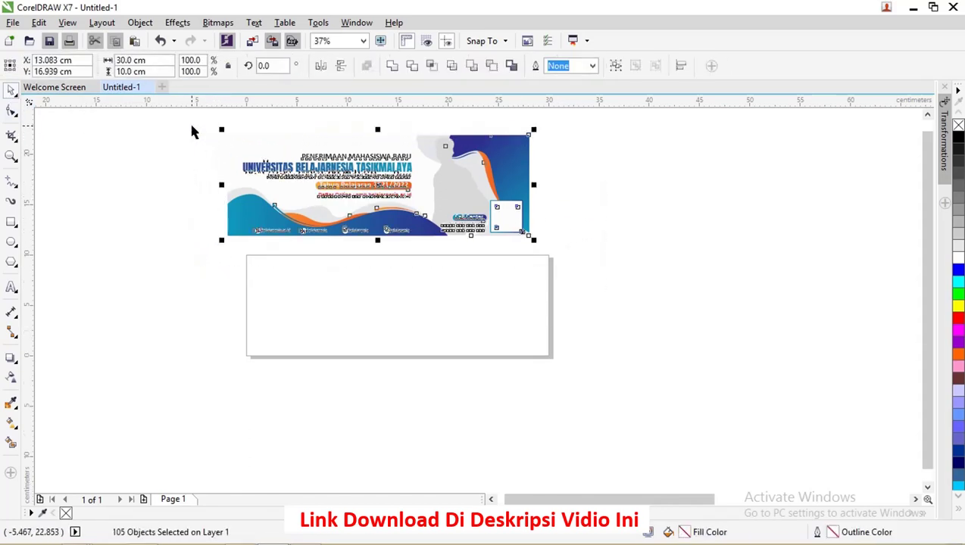
Group the top banner's objects with Ctrl+G and centre the group on the page.
key("ctrl+g")
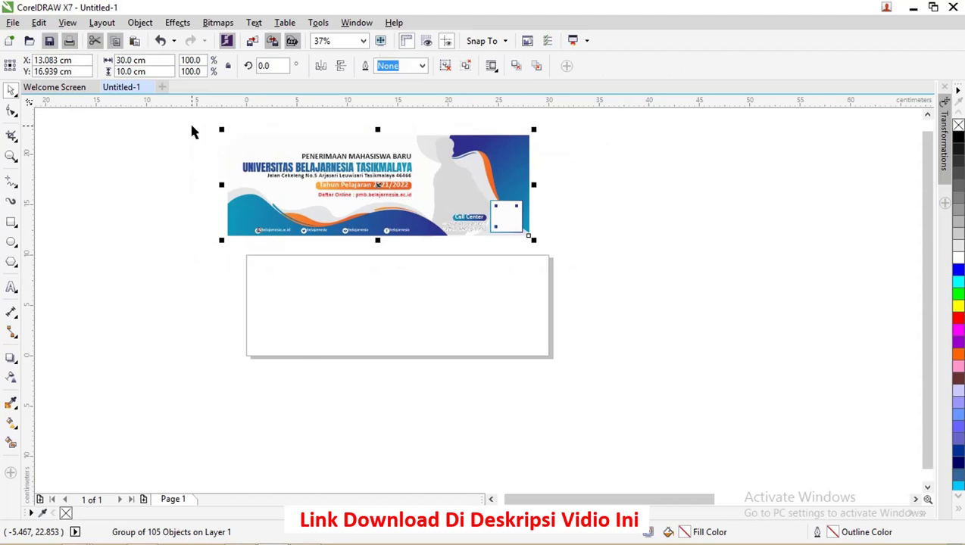
key("p")
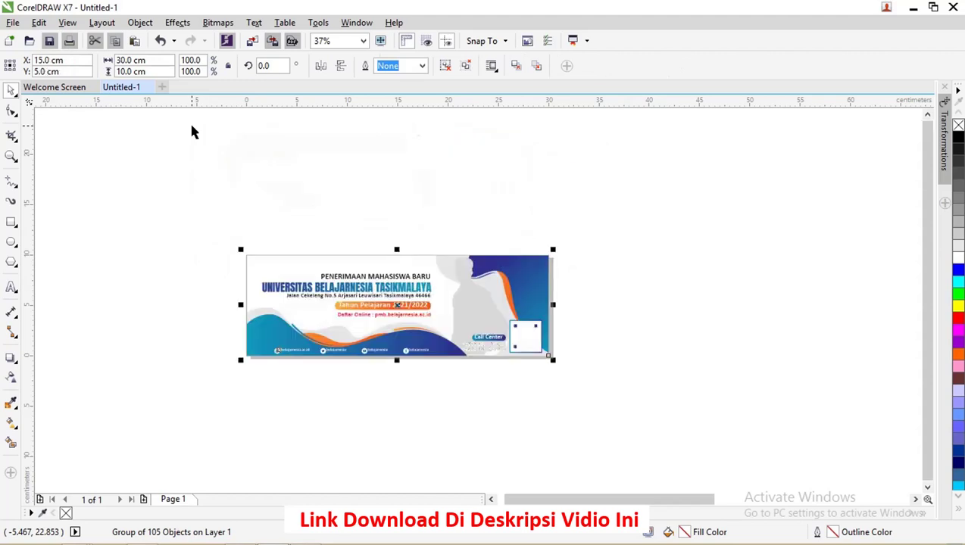
key("z")
mouse_move(225, 236)
left_mouse_down()
mouse_move(592, 411)
mouse_move(583, 411)
left_mouse_up()
left_click_drag(76, 137, 862, 440)
key("space")
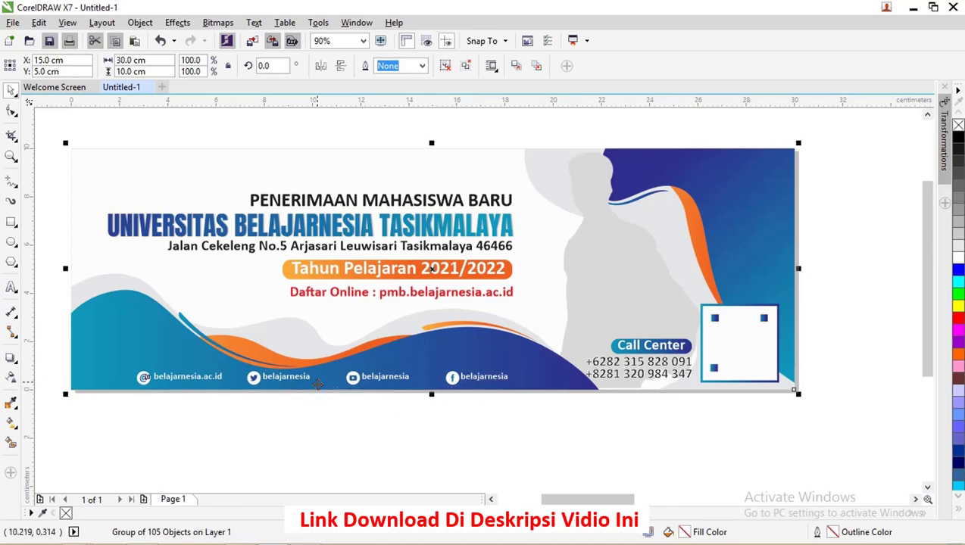
Ungroup all banner elements, then show Shape-tool nodes on the blue wave and top-right blue shape.
right_click(239, 242)
left_click(318, 267)
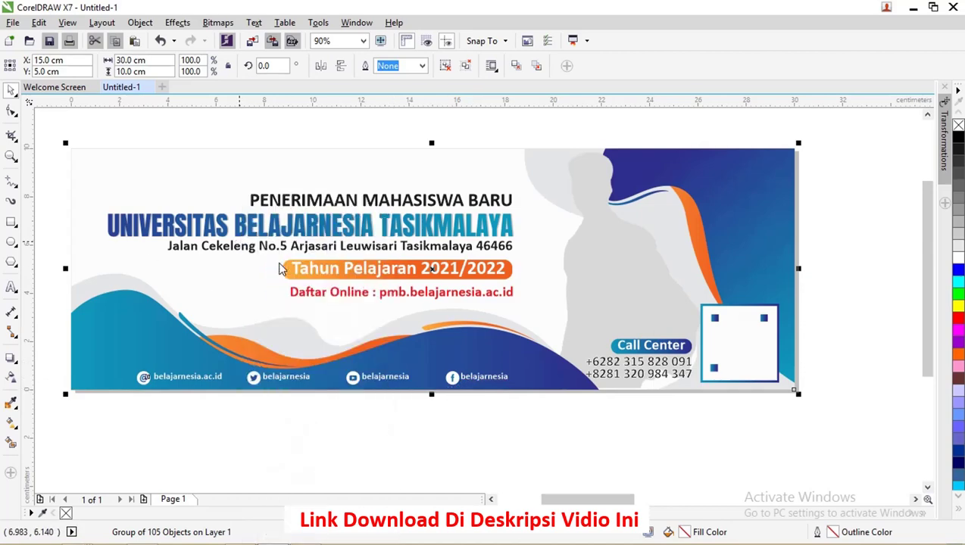
left_click(122, 348)
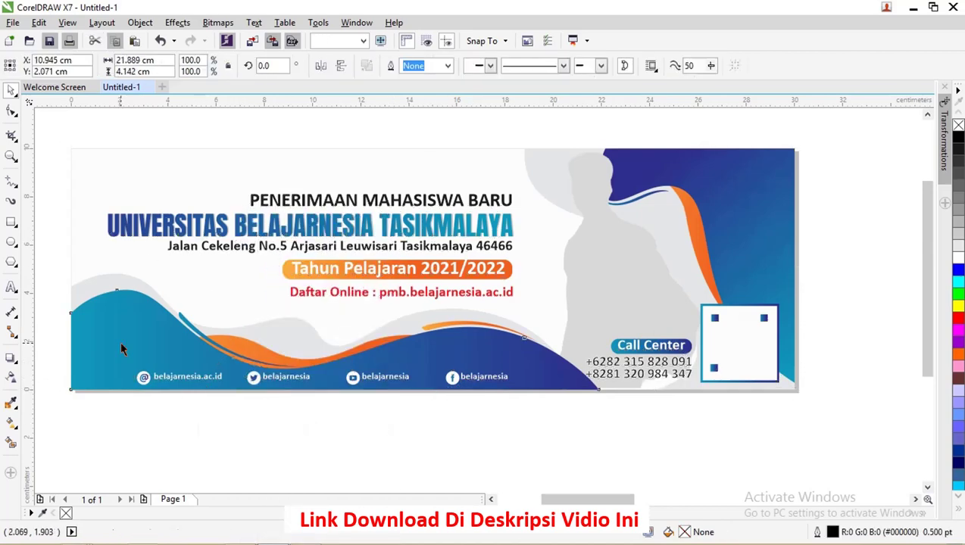
left_click(12, 110)
left_click(117, 290)
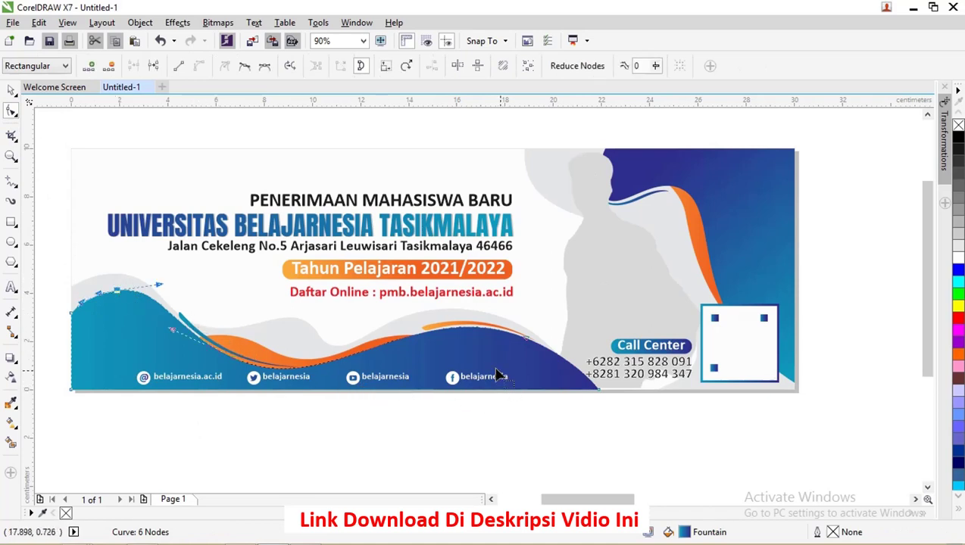
left_click(729, 201)
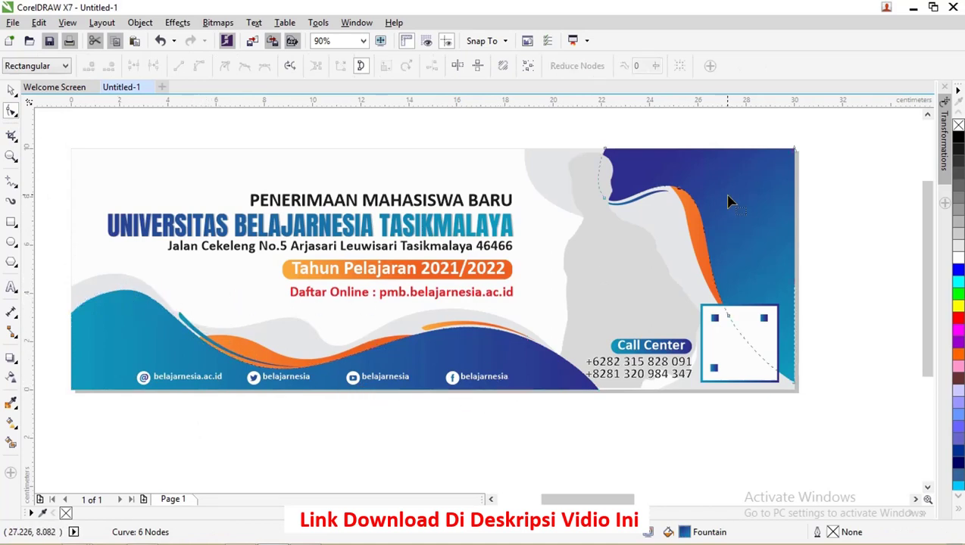